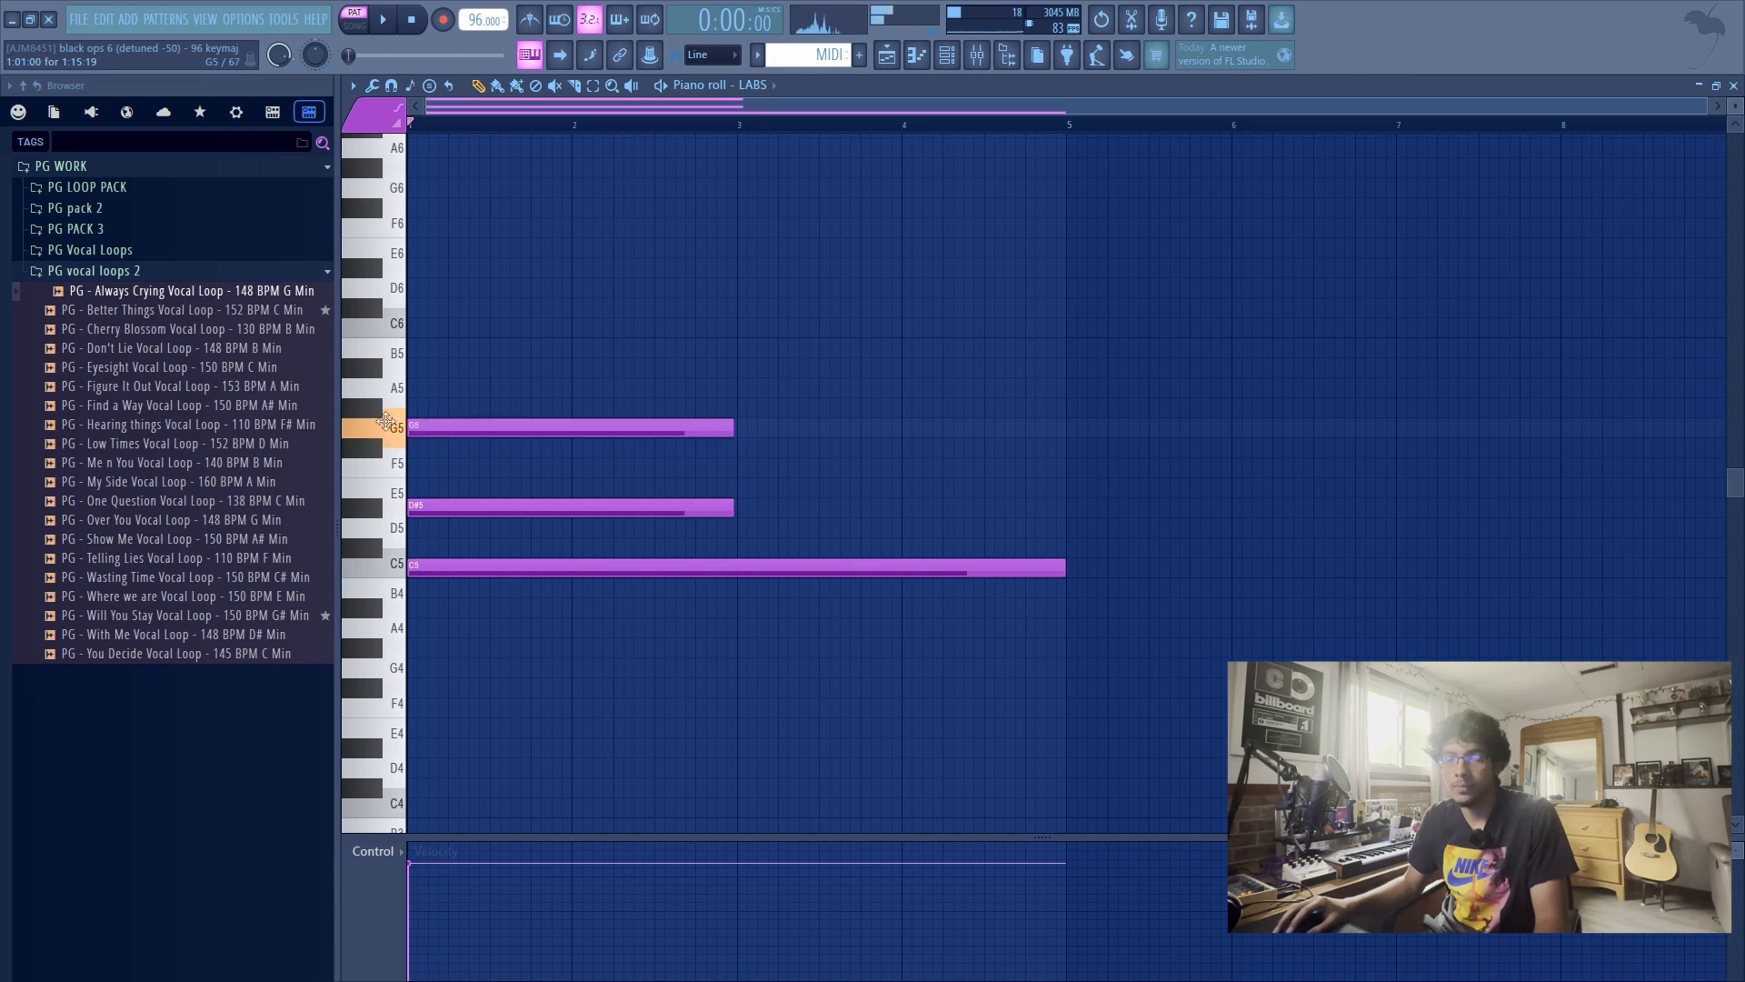
Cut the long C5 note at bar 3 and delete its second half while the loop plays.
key(space)
key(c)
click(738, 571)
key(b)
right_click(760, 571)
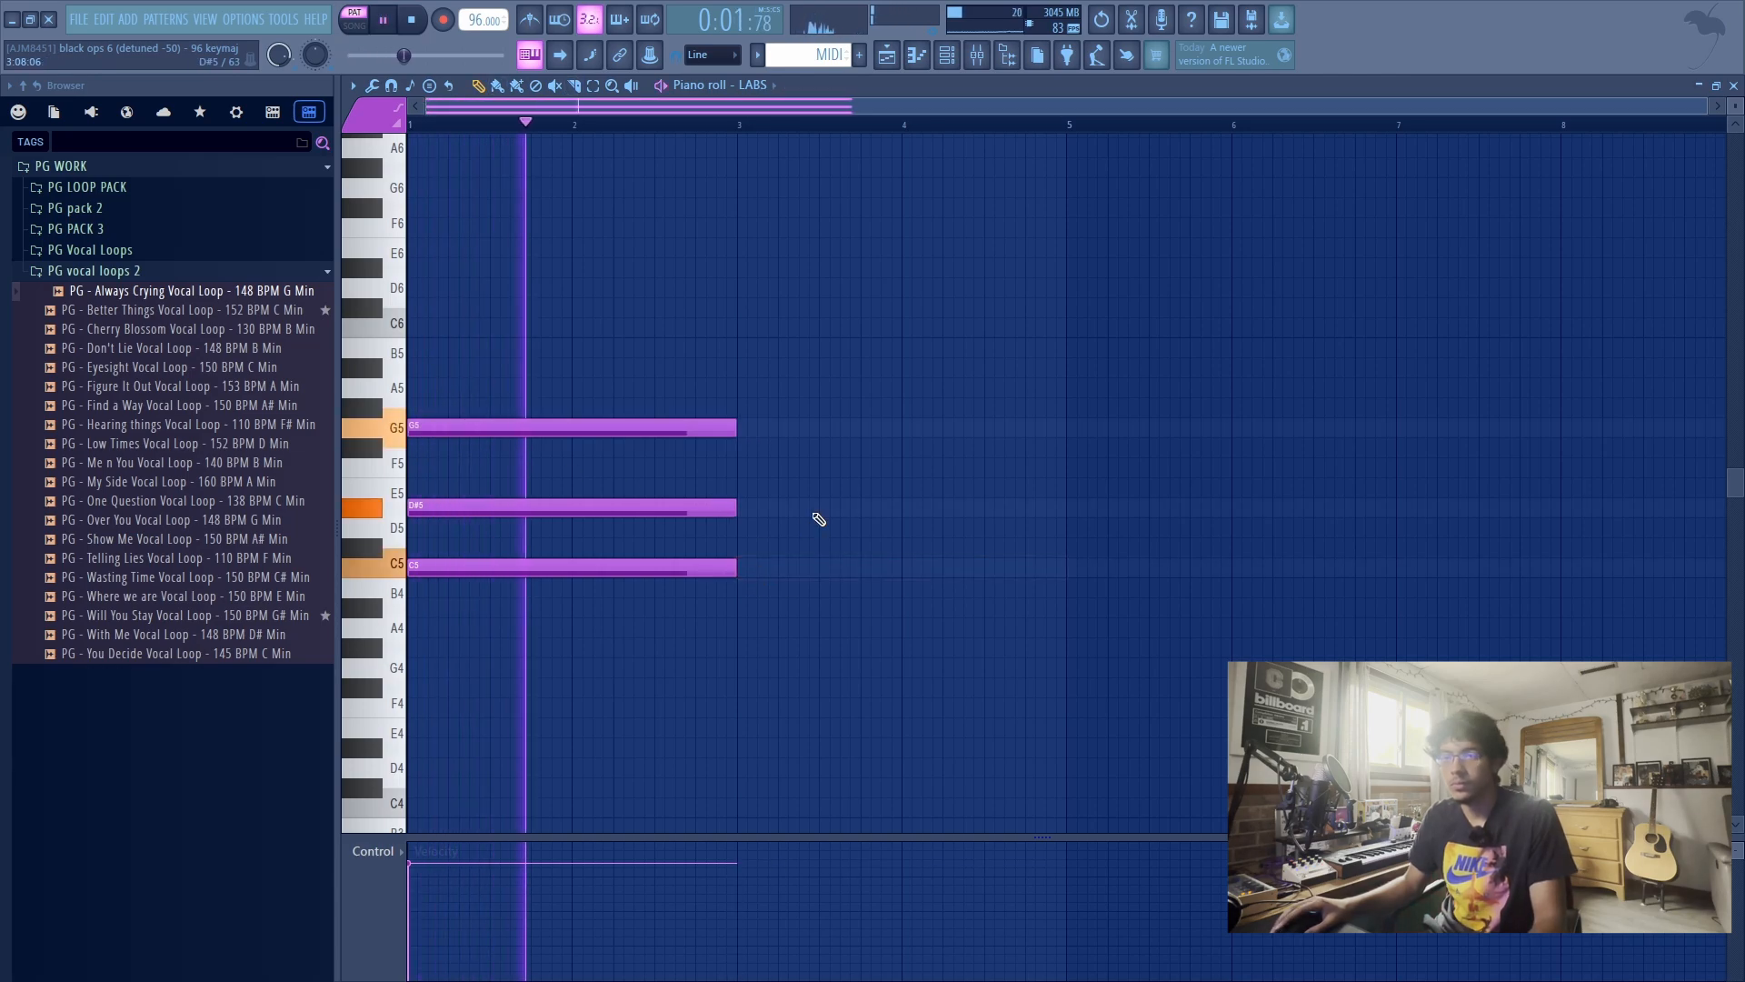
Duplicate the three-note chord into bars 3 and 4, lower the copy's D#5 note to D5 and stop playback.
key(ctrl+b)
ctrl+click(789, 506)
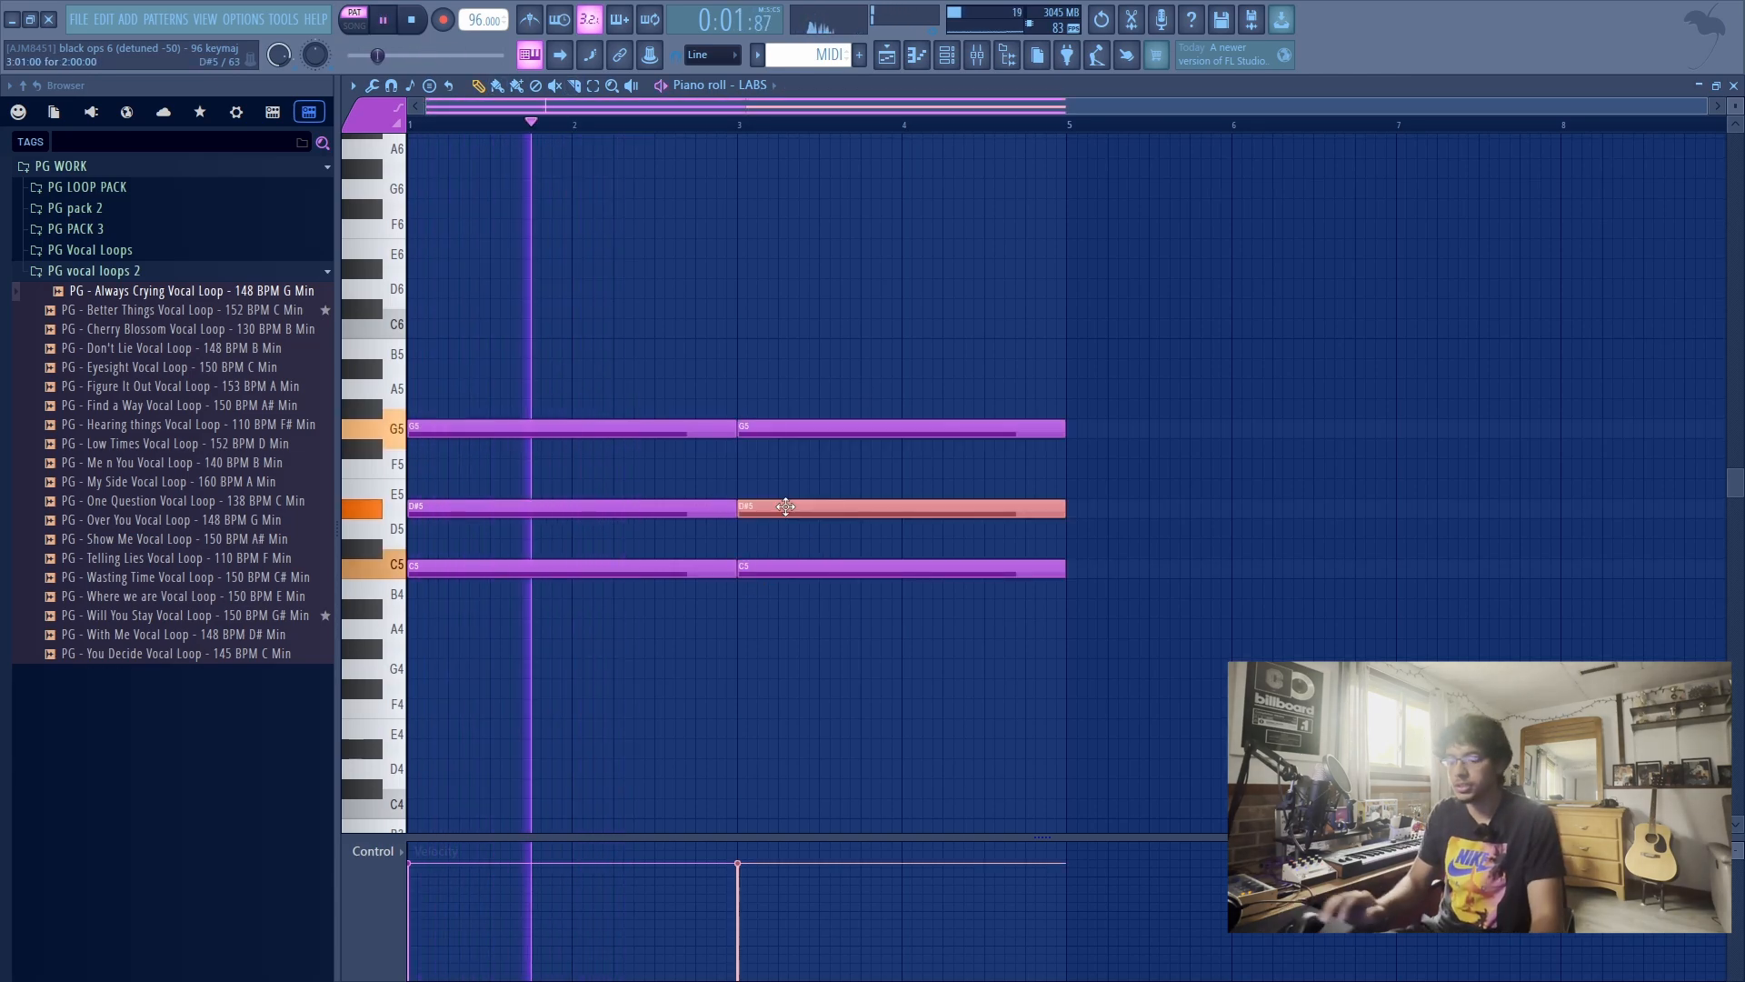
drag(789, 506, 789, 528)
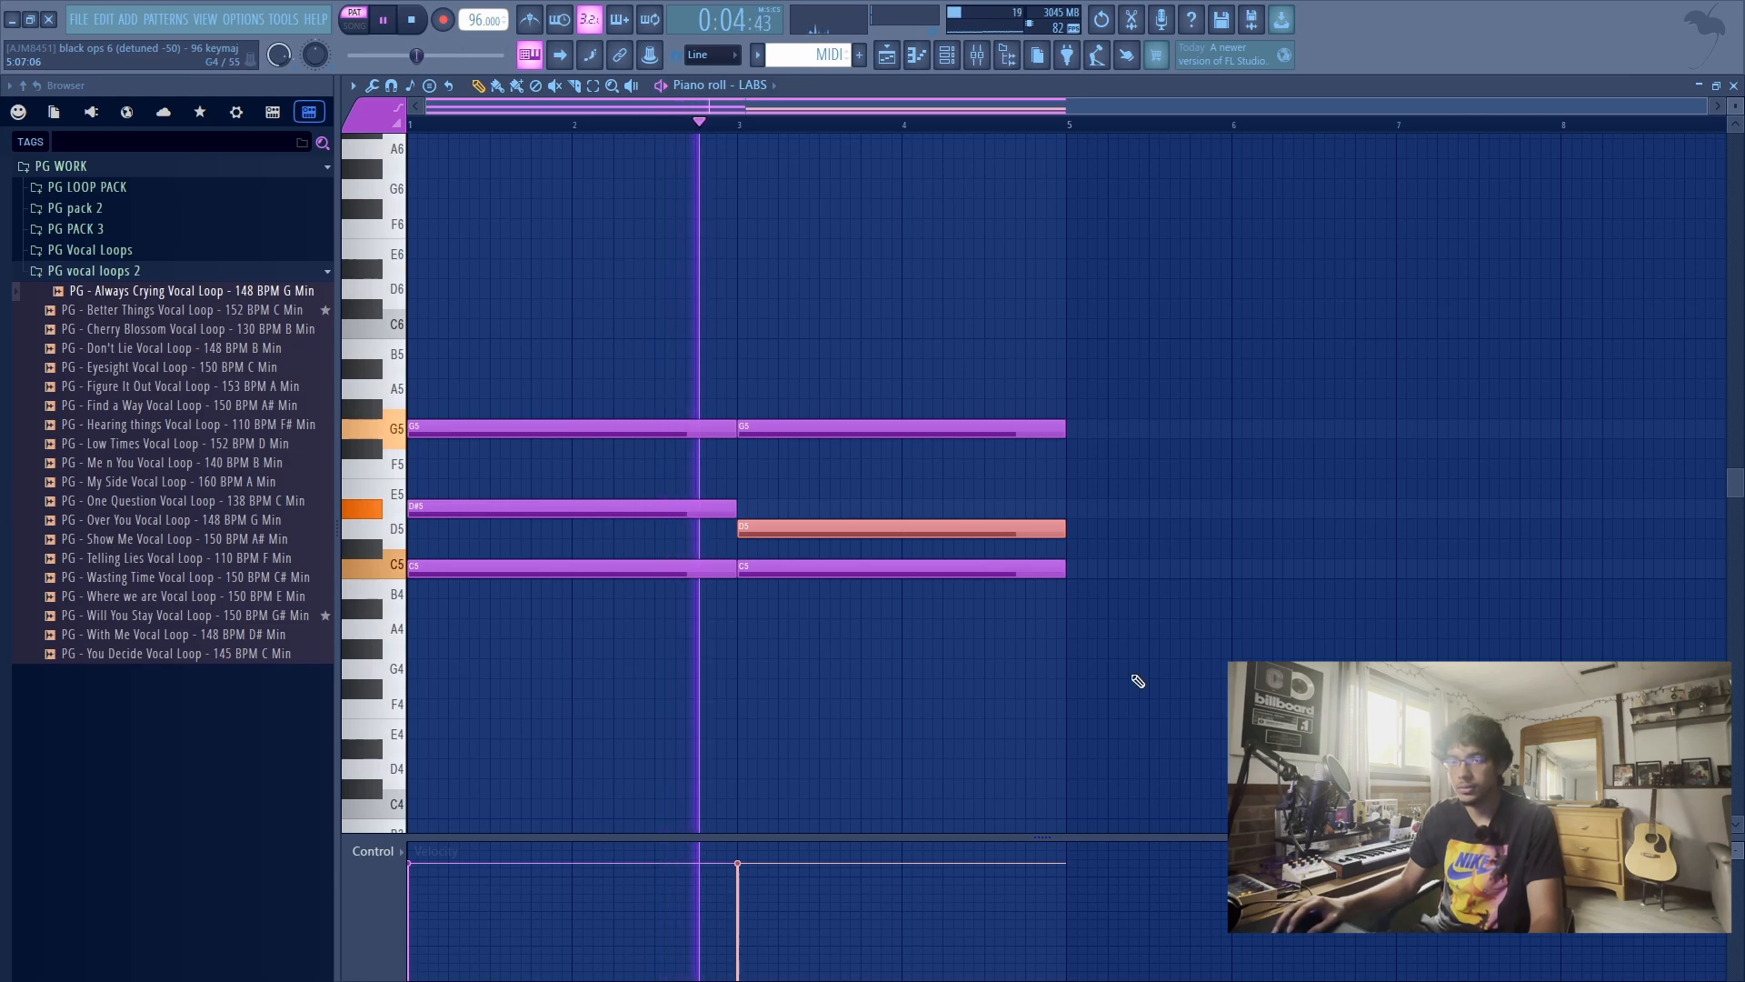
ctrl+click(1043, 640)
key(space)
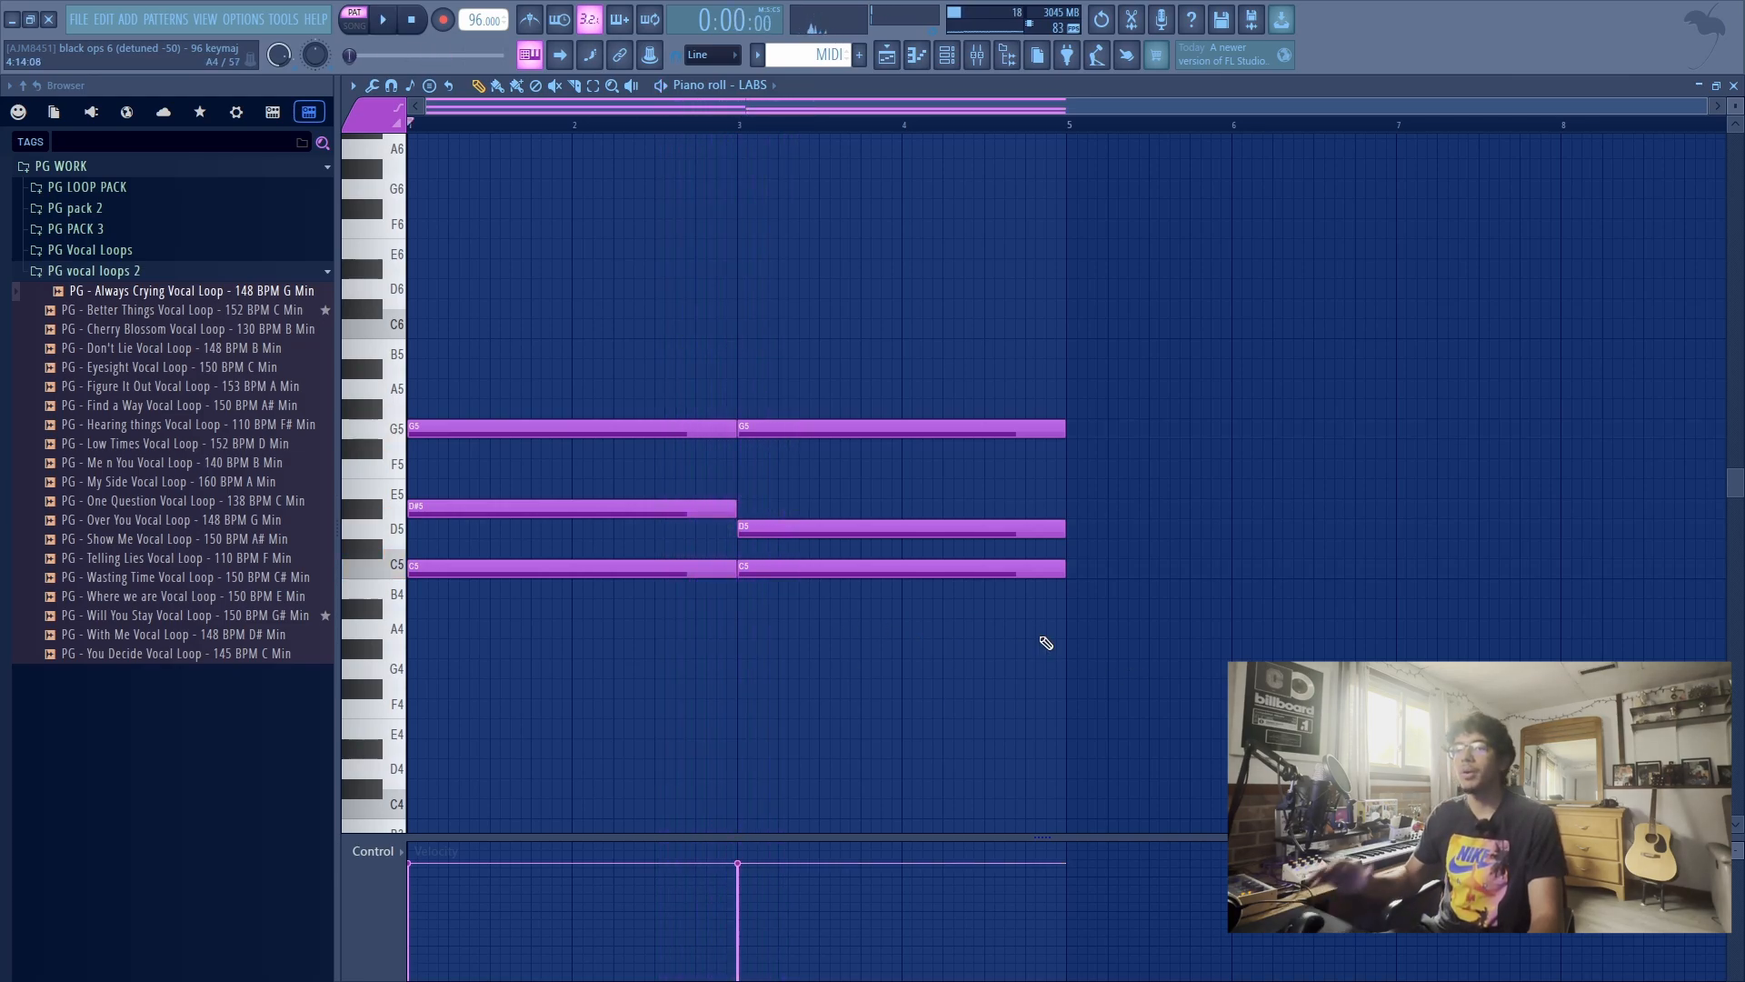
Undo and restore the pitch change on the second chord's middle note.
key(ctrl+z)
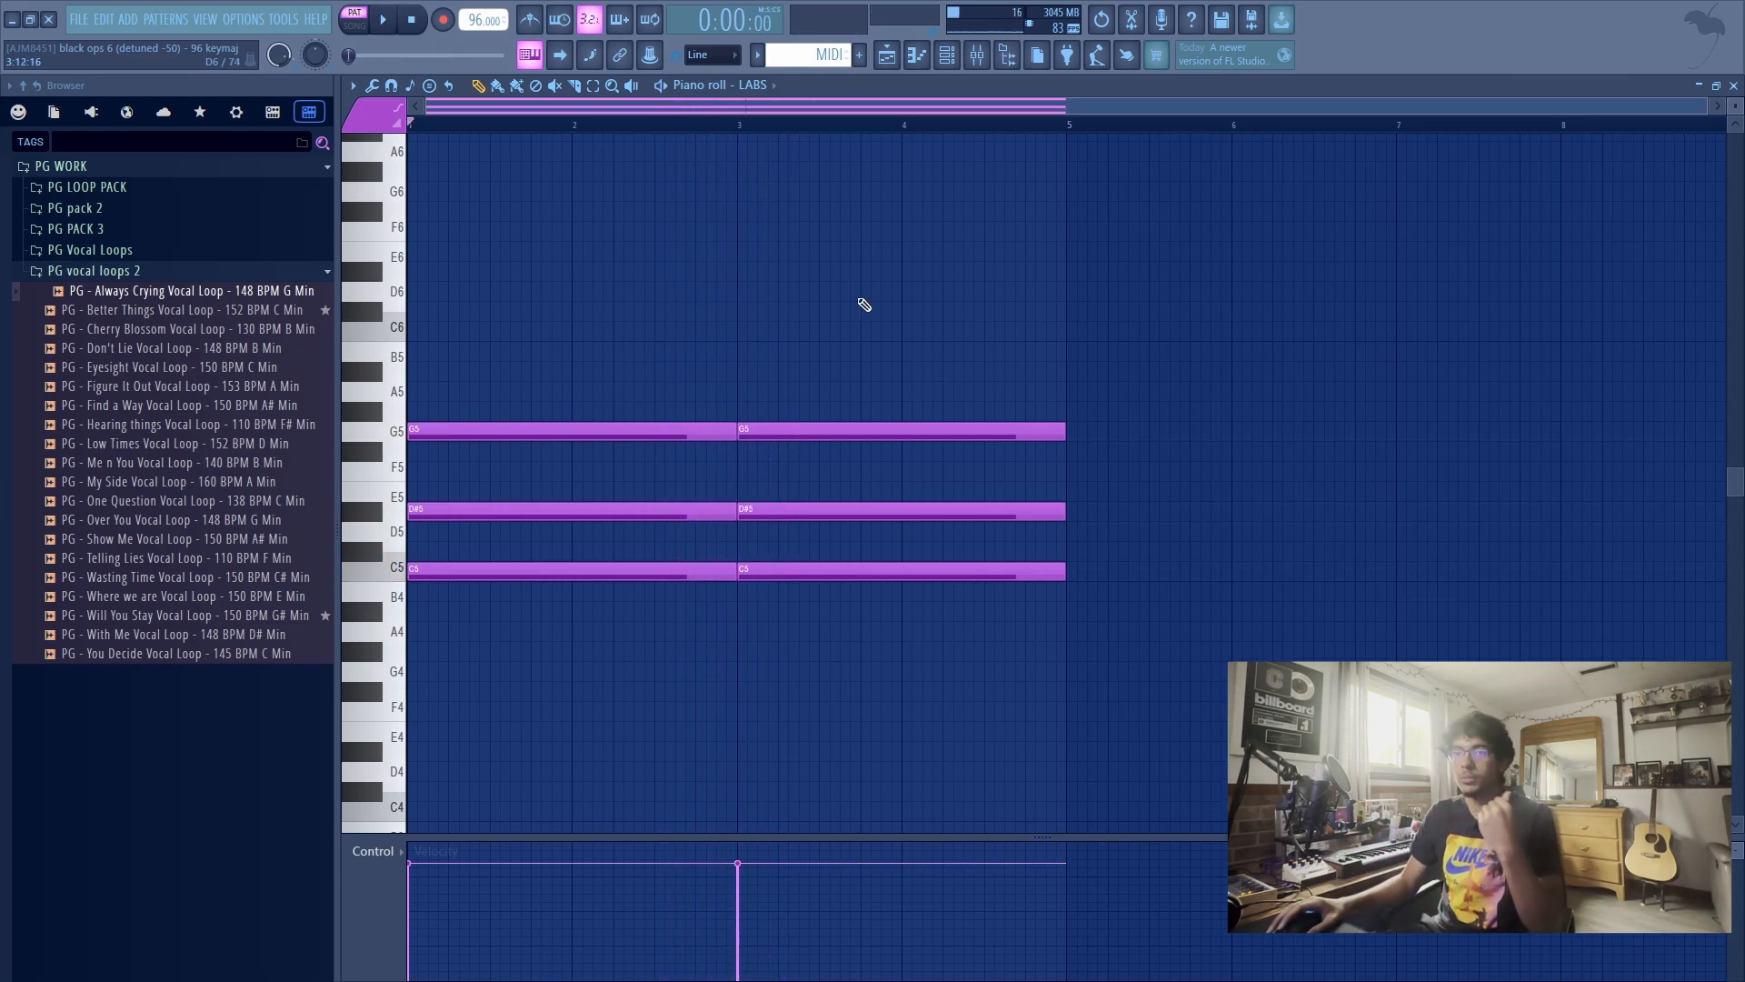
drag(778, 295, 792, 292)
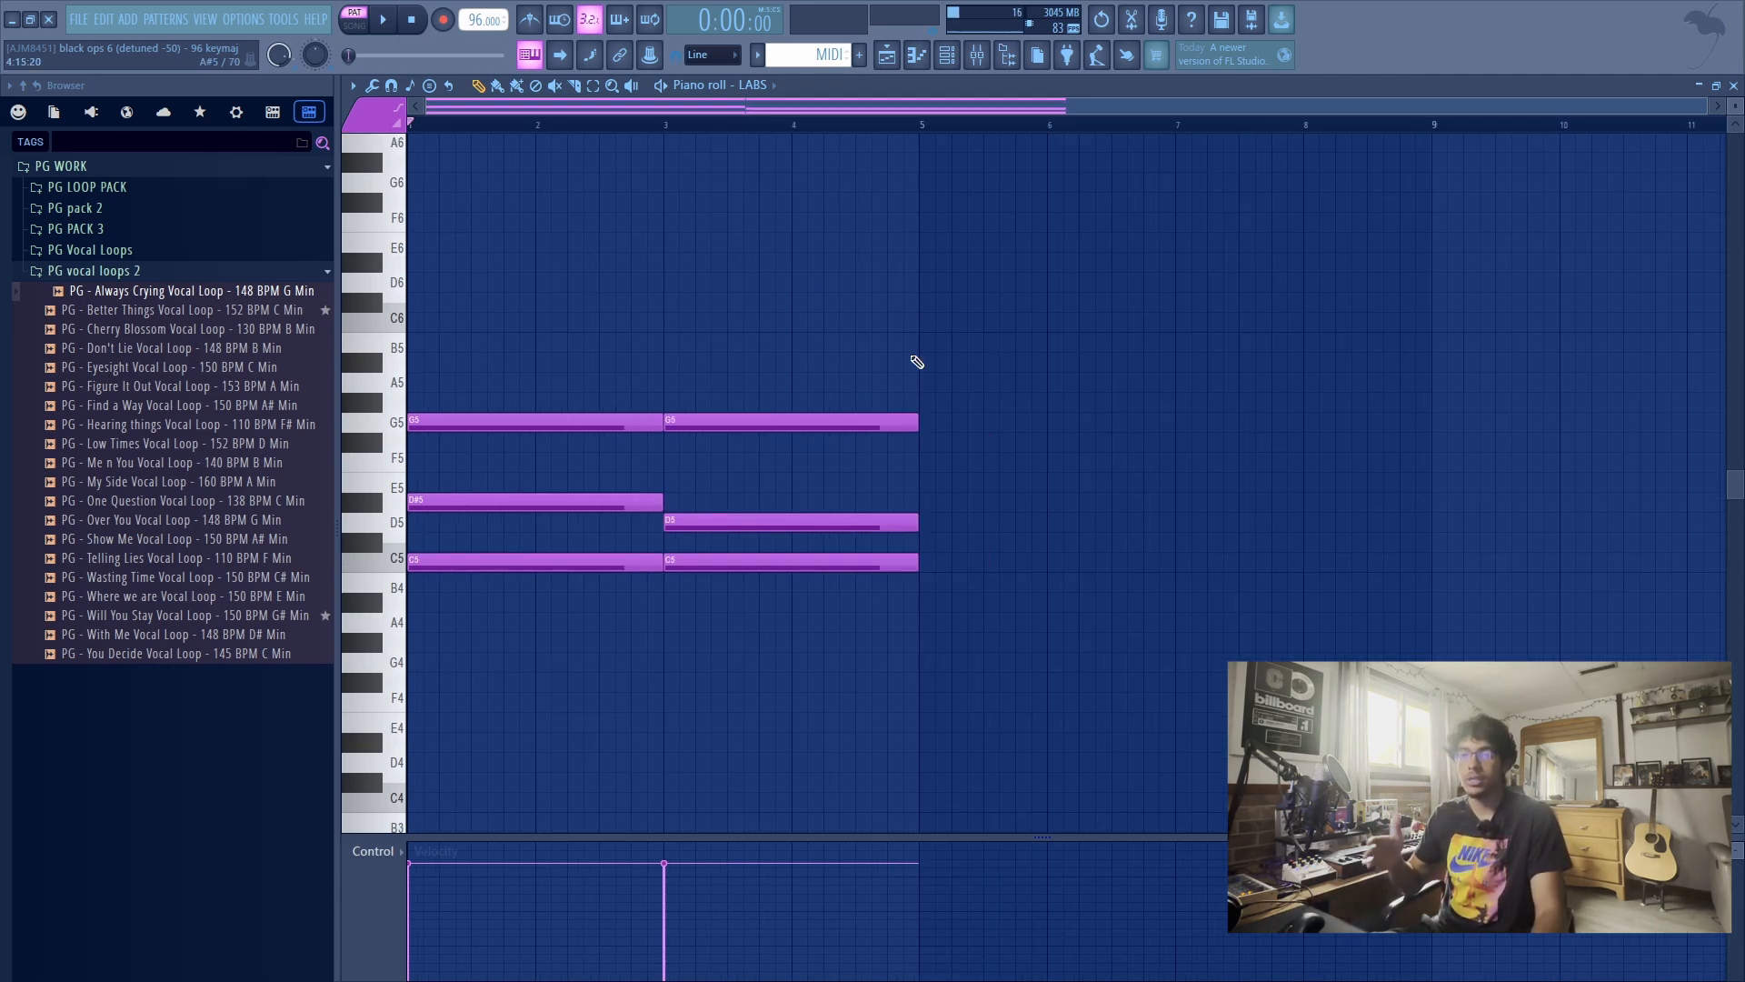
scroll(736, 256, down, 2)
drag(734, 256, 738, 257)
scroll(744, 260, down, 1)
Add Fruity Parametric EQ 2 to the Master's fourth effect slot and load its 30Hz + 18kHz cut preset.
key(F9)
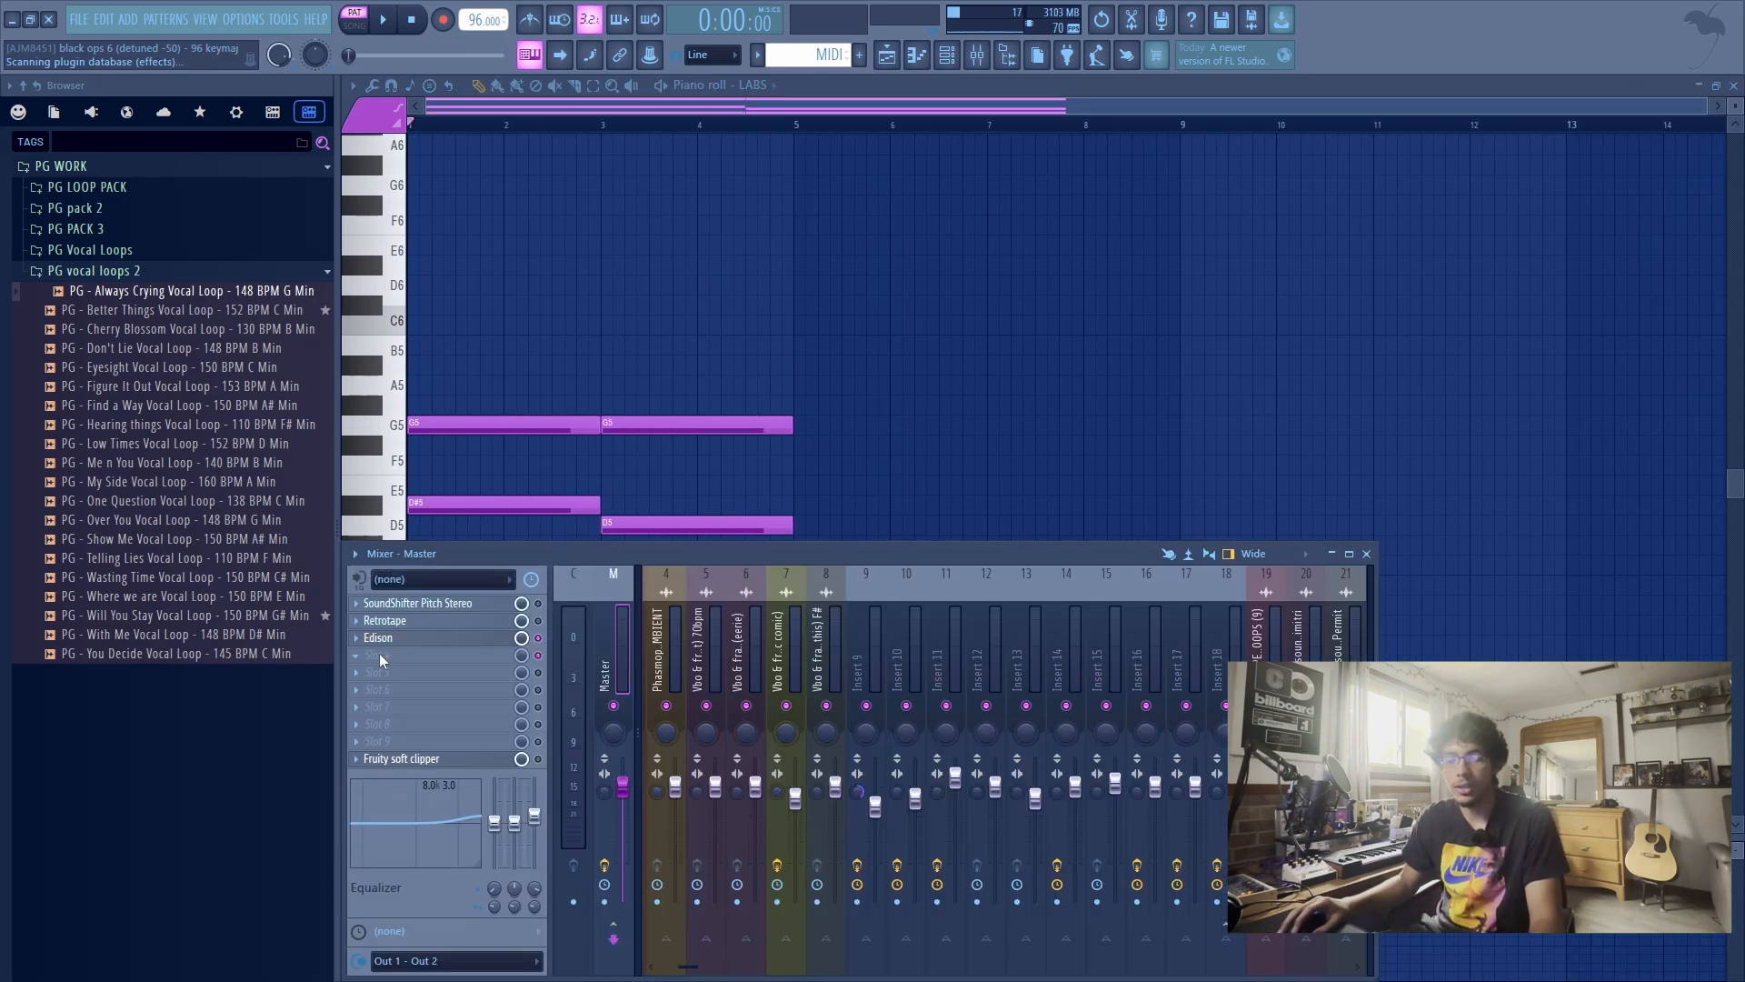
middle_click(379, 655)
text(EQ 2)
click(227, 416)
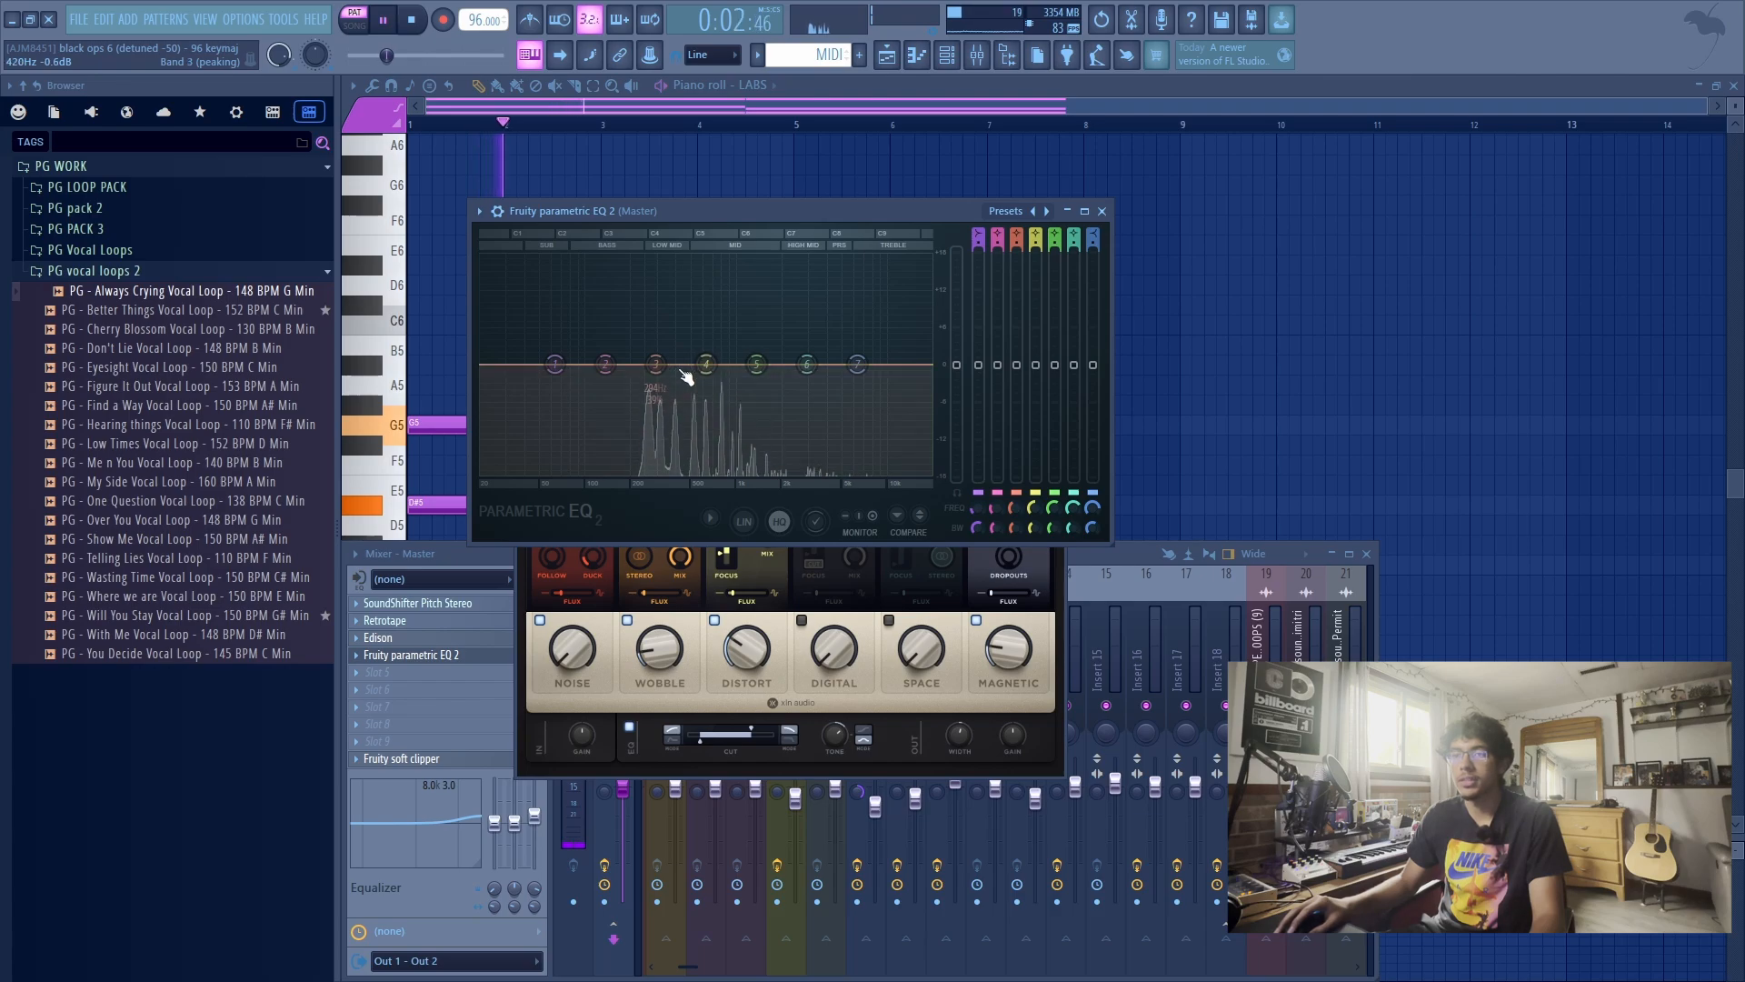
click(1049, 211)
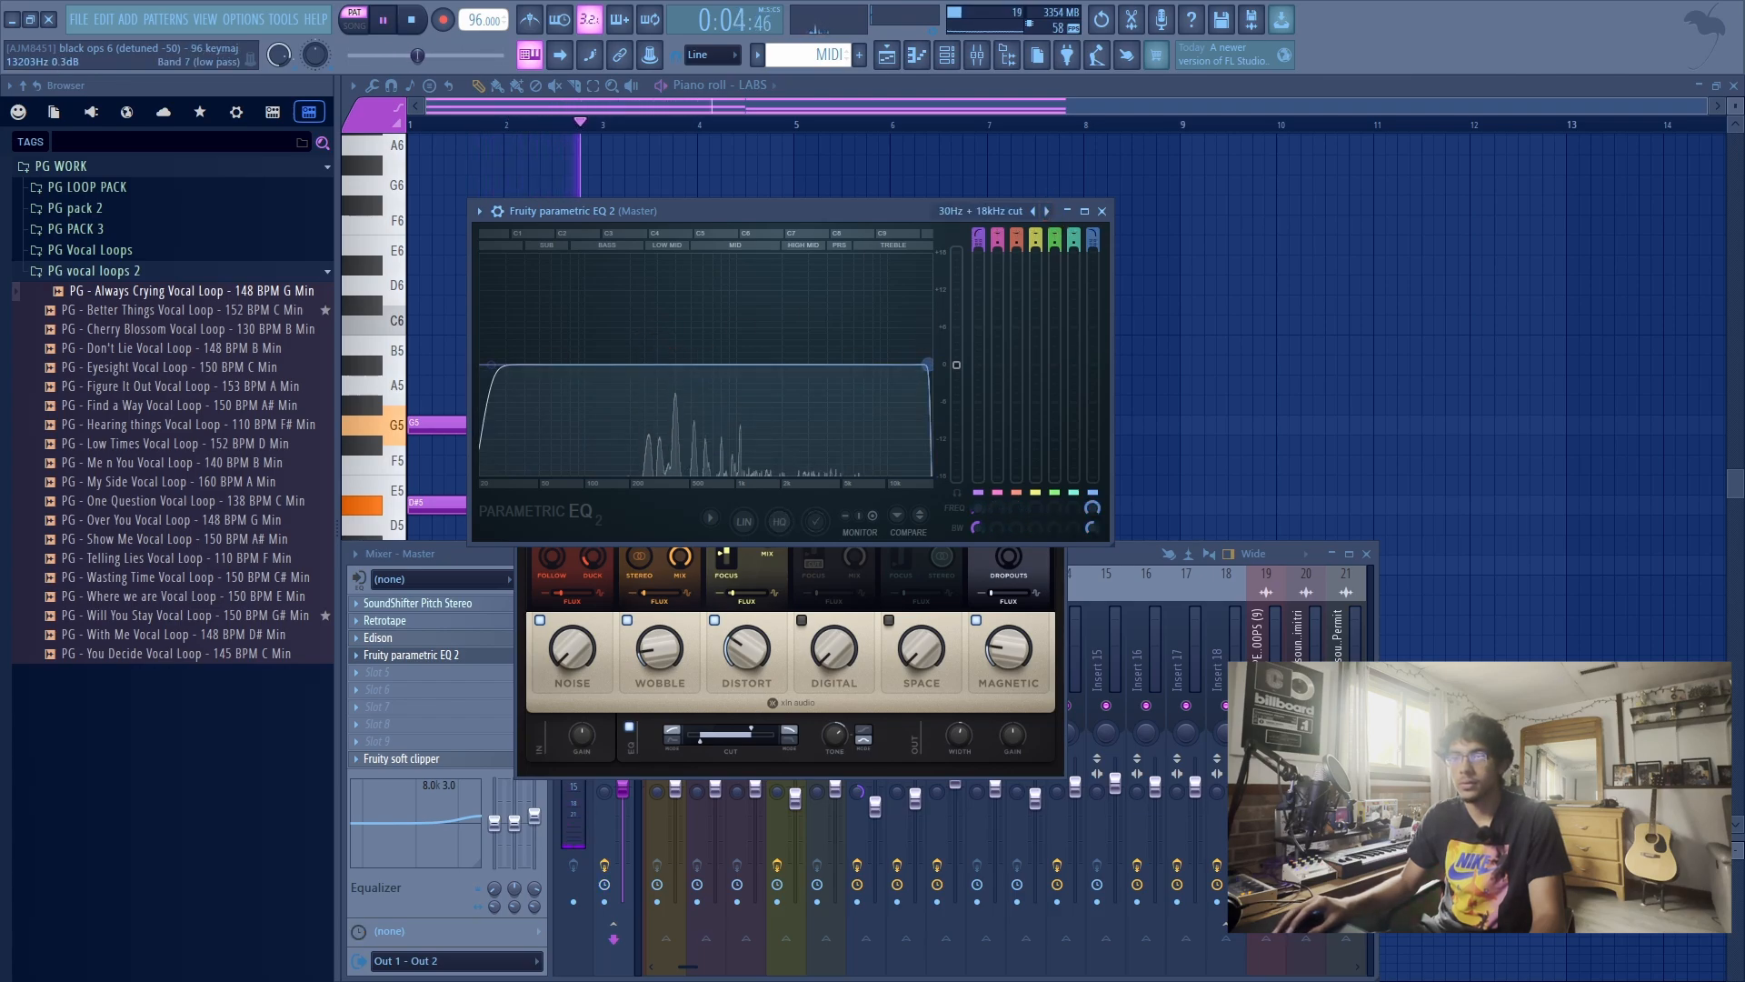
Narrow the EQ to the midrange during playback, widen it again and close the EQ and mixer.
drag(886, 364, 777, 364)
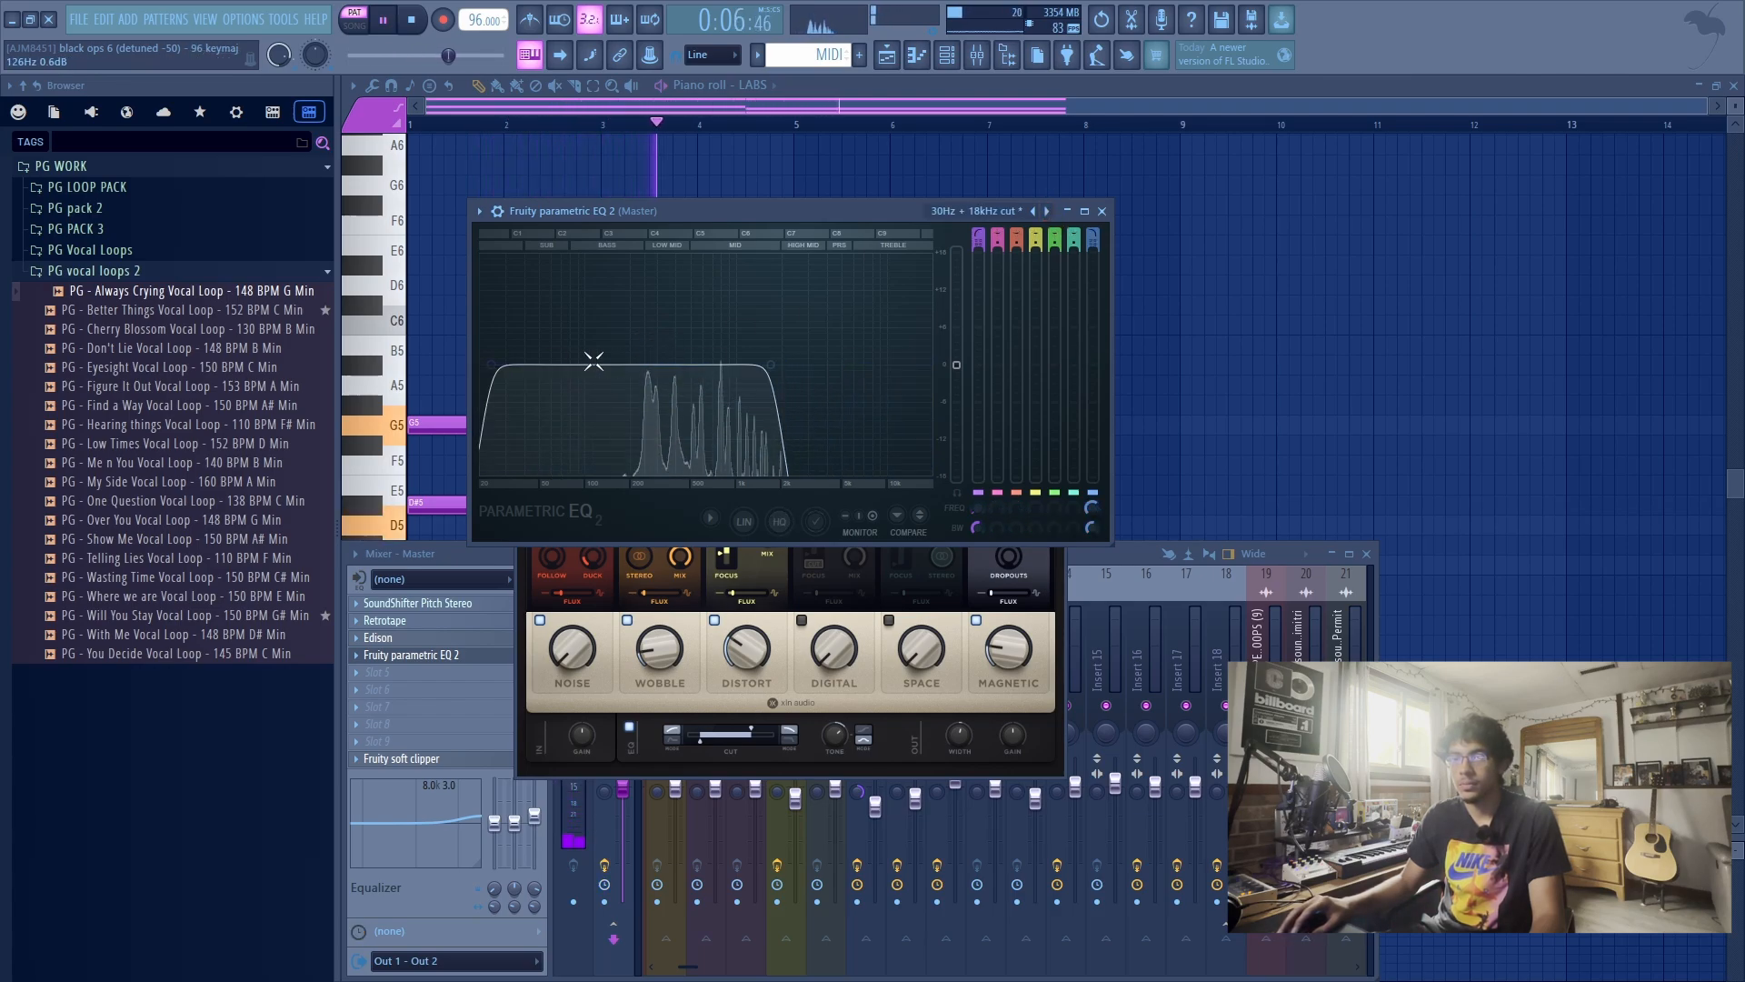
drag(492, 364, 624, 364)
key(space)
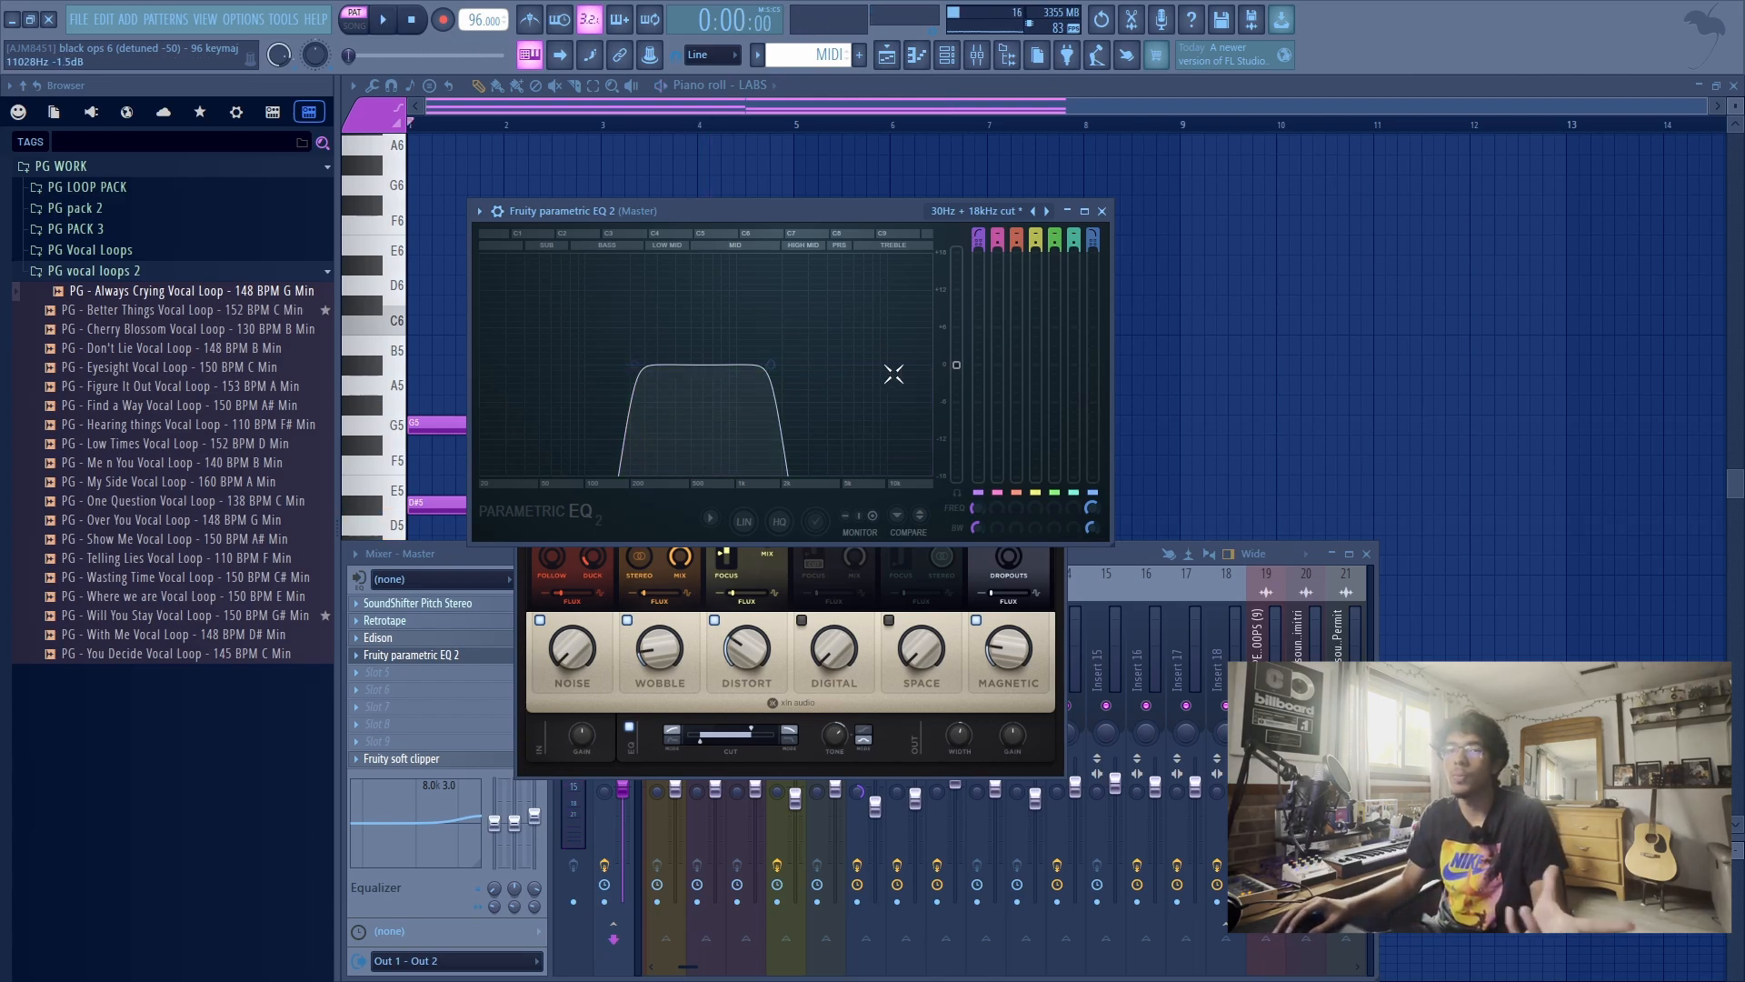
drag(637, 365, 487, 373)
right_click(1522, 357)
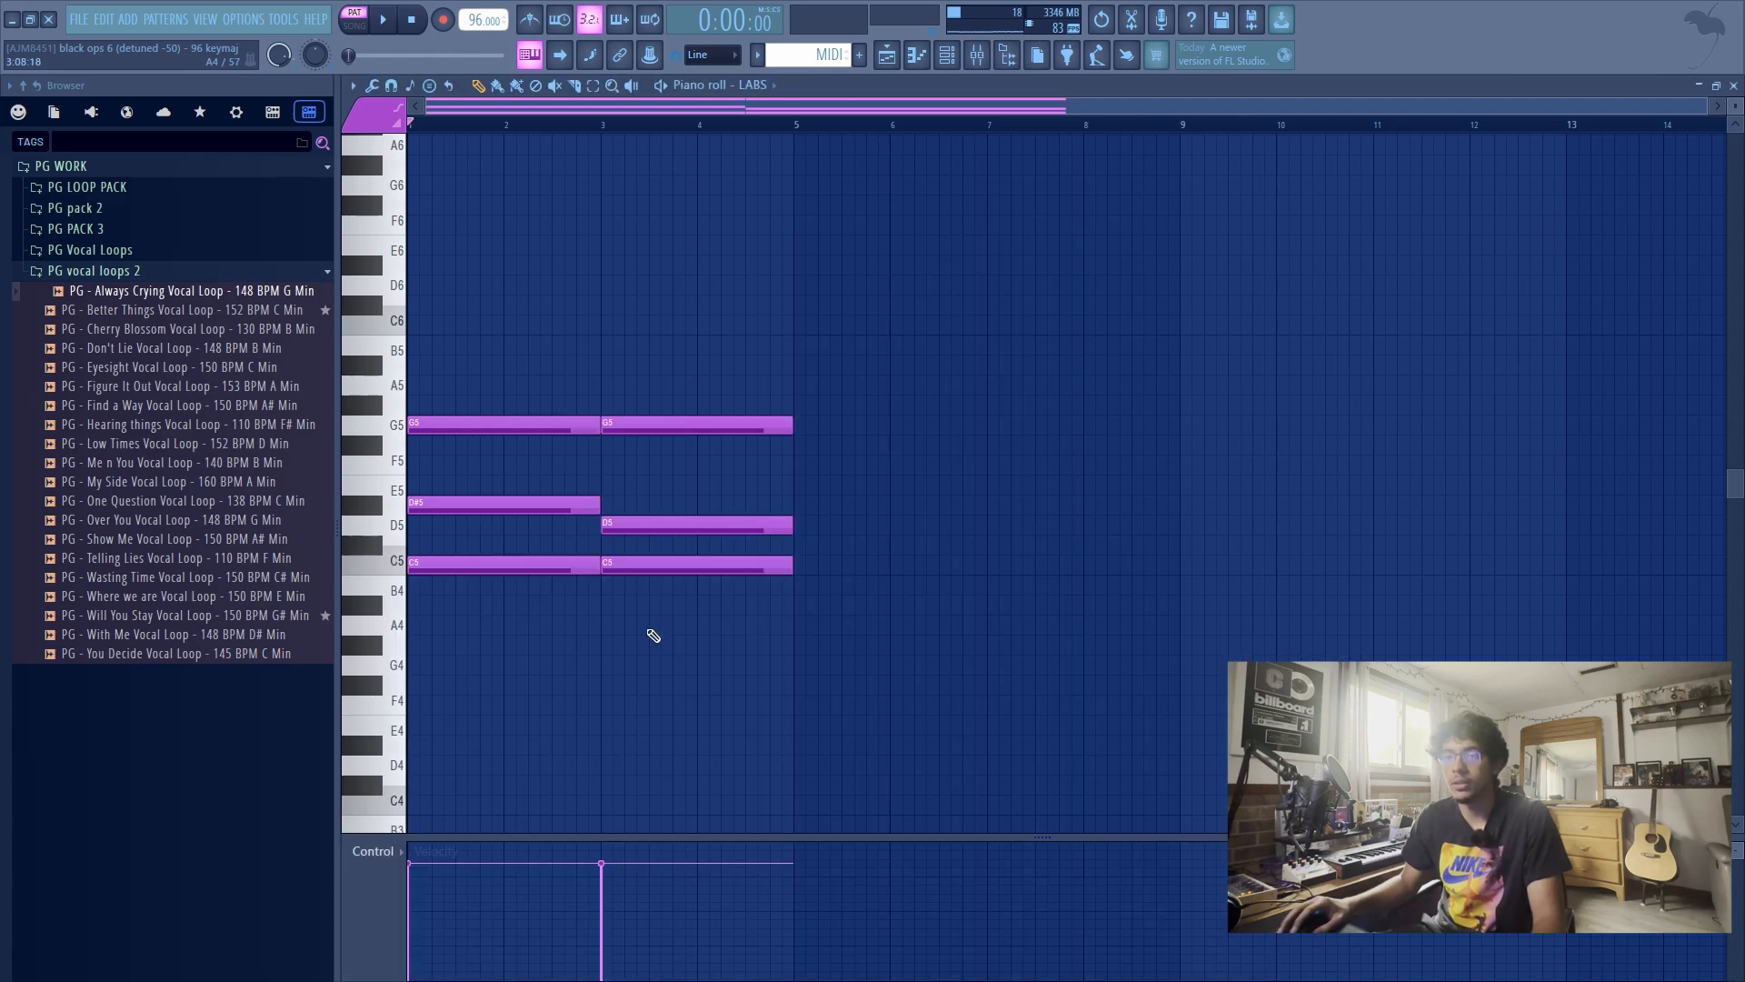
Copy both C5 notes down an octave to C4, delete the C5 originals and play the result briefly.
right_click(393, 563)
key(ctrl+Down)
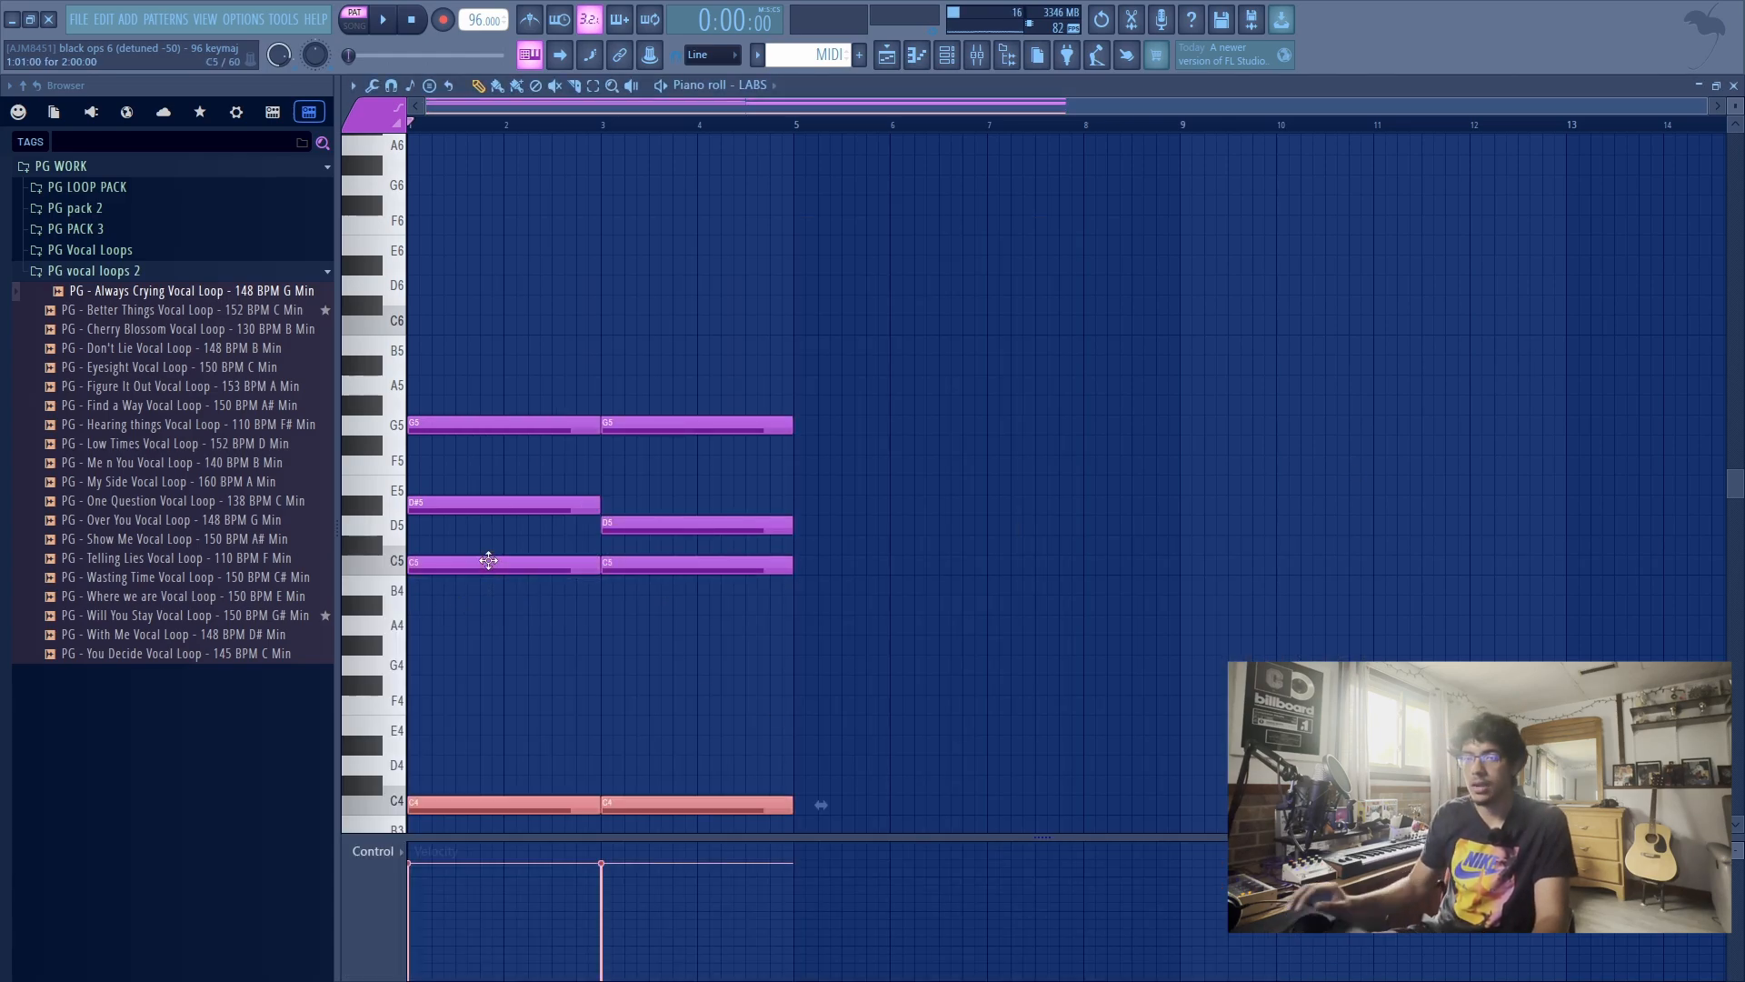
scroll(505, 560, down, 3)
right_click(620, 507)
right_click(538, 510)
scroll(637, 564, down, 2)
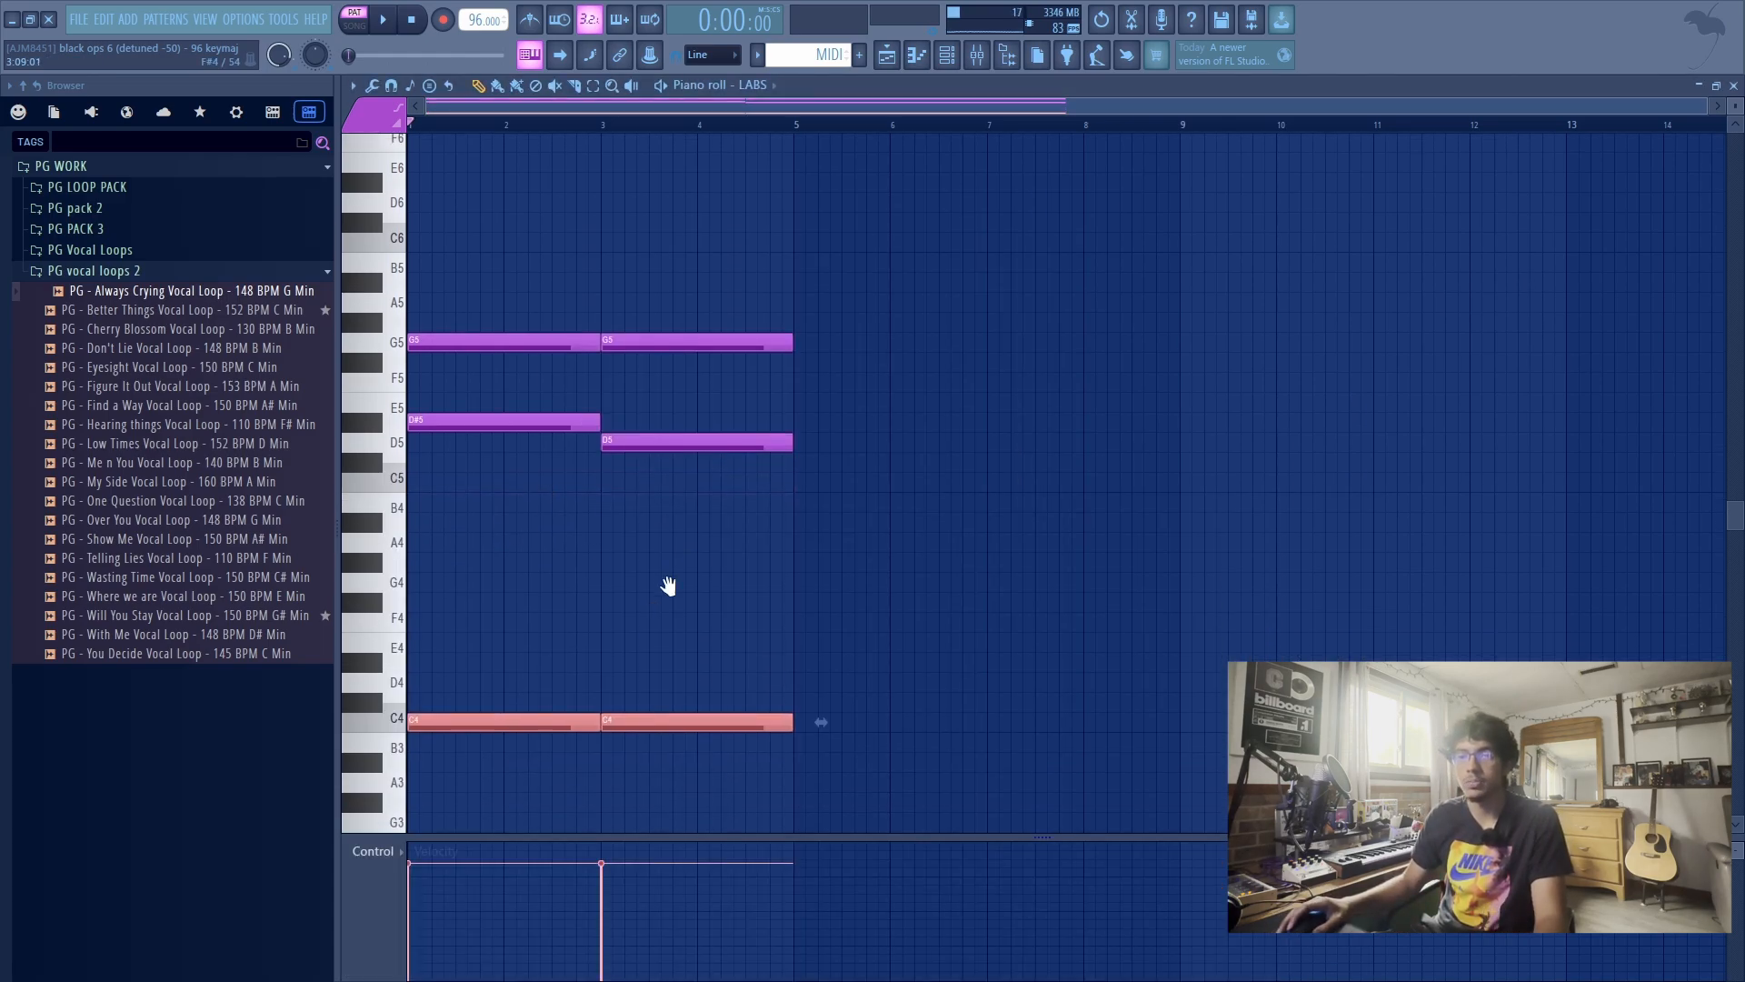
key(space)
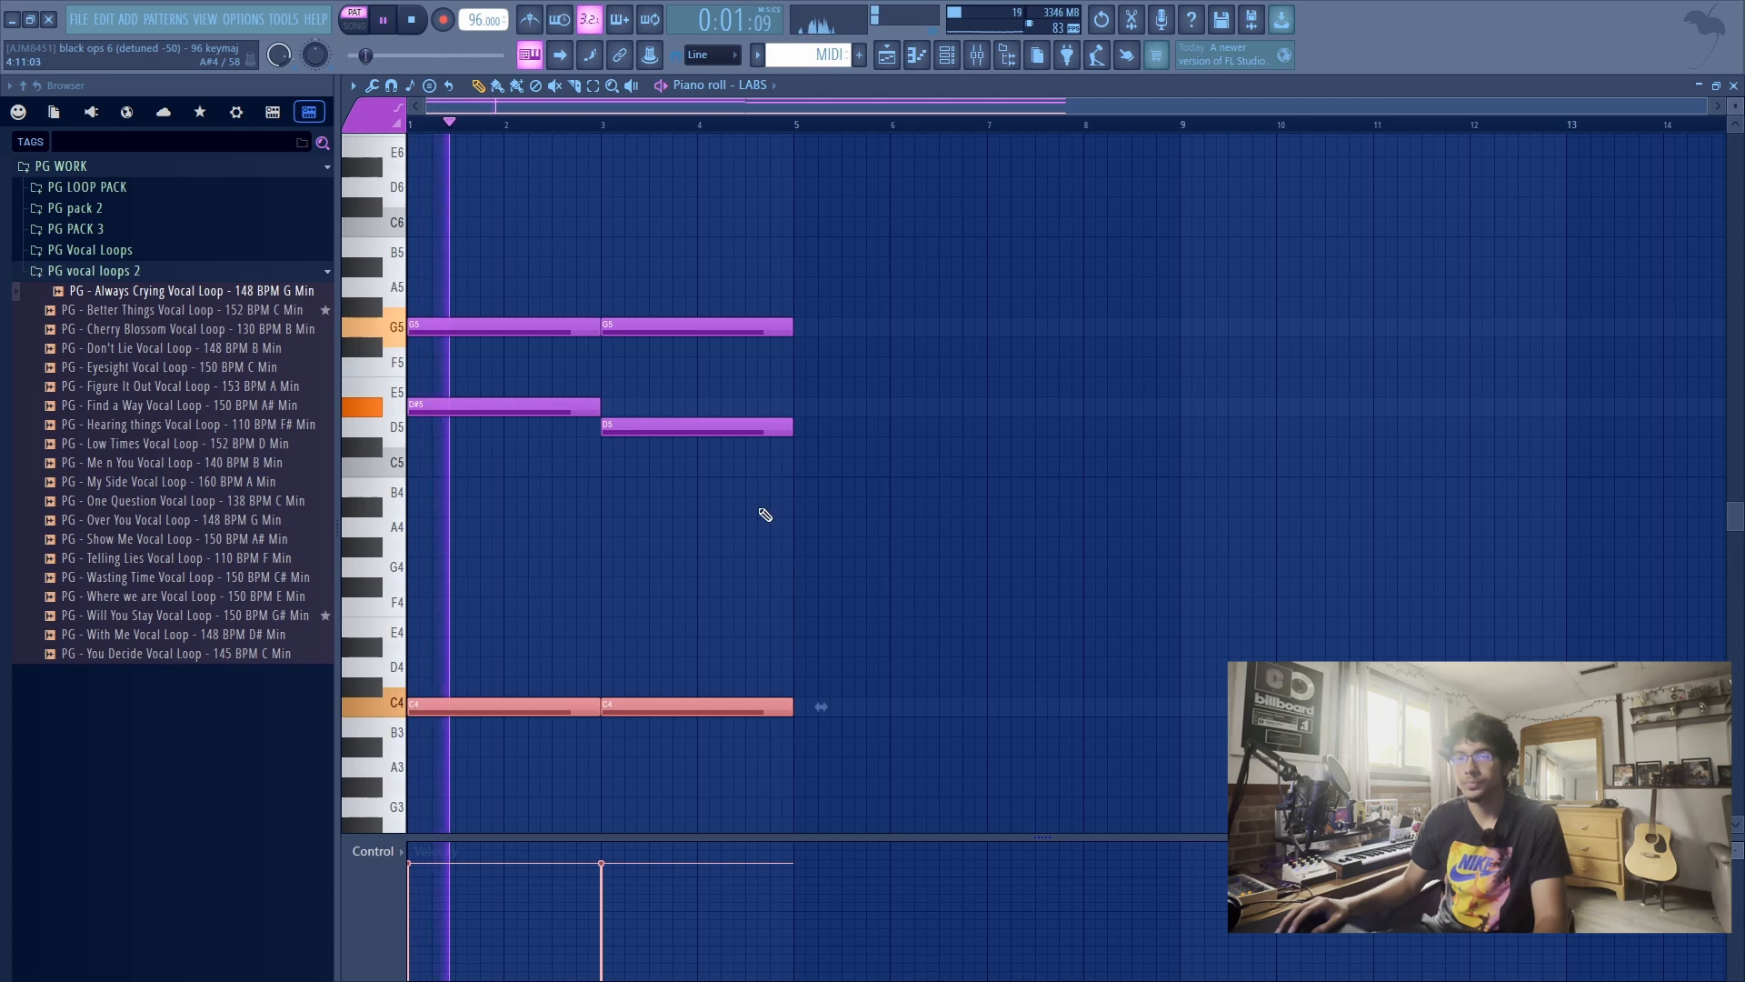
key(space)
Copy the upper chord notes down an octave and delete the D#4 and D4 copies, keeping only the G4 notes.
scroll(763, 510, down, 3)
drag(701, 499, 559, 411)
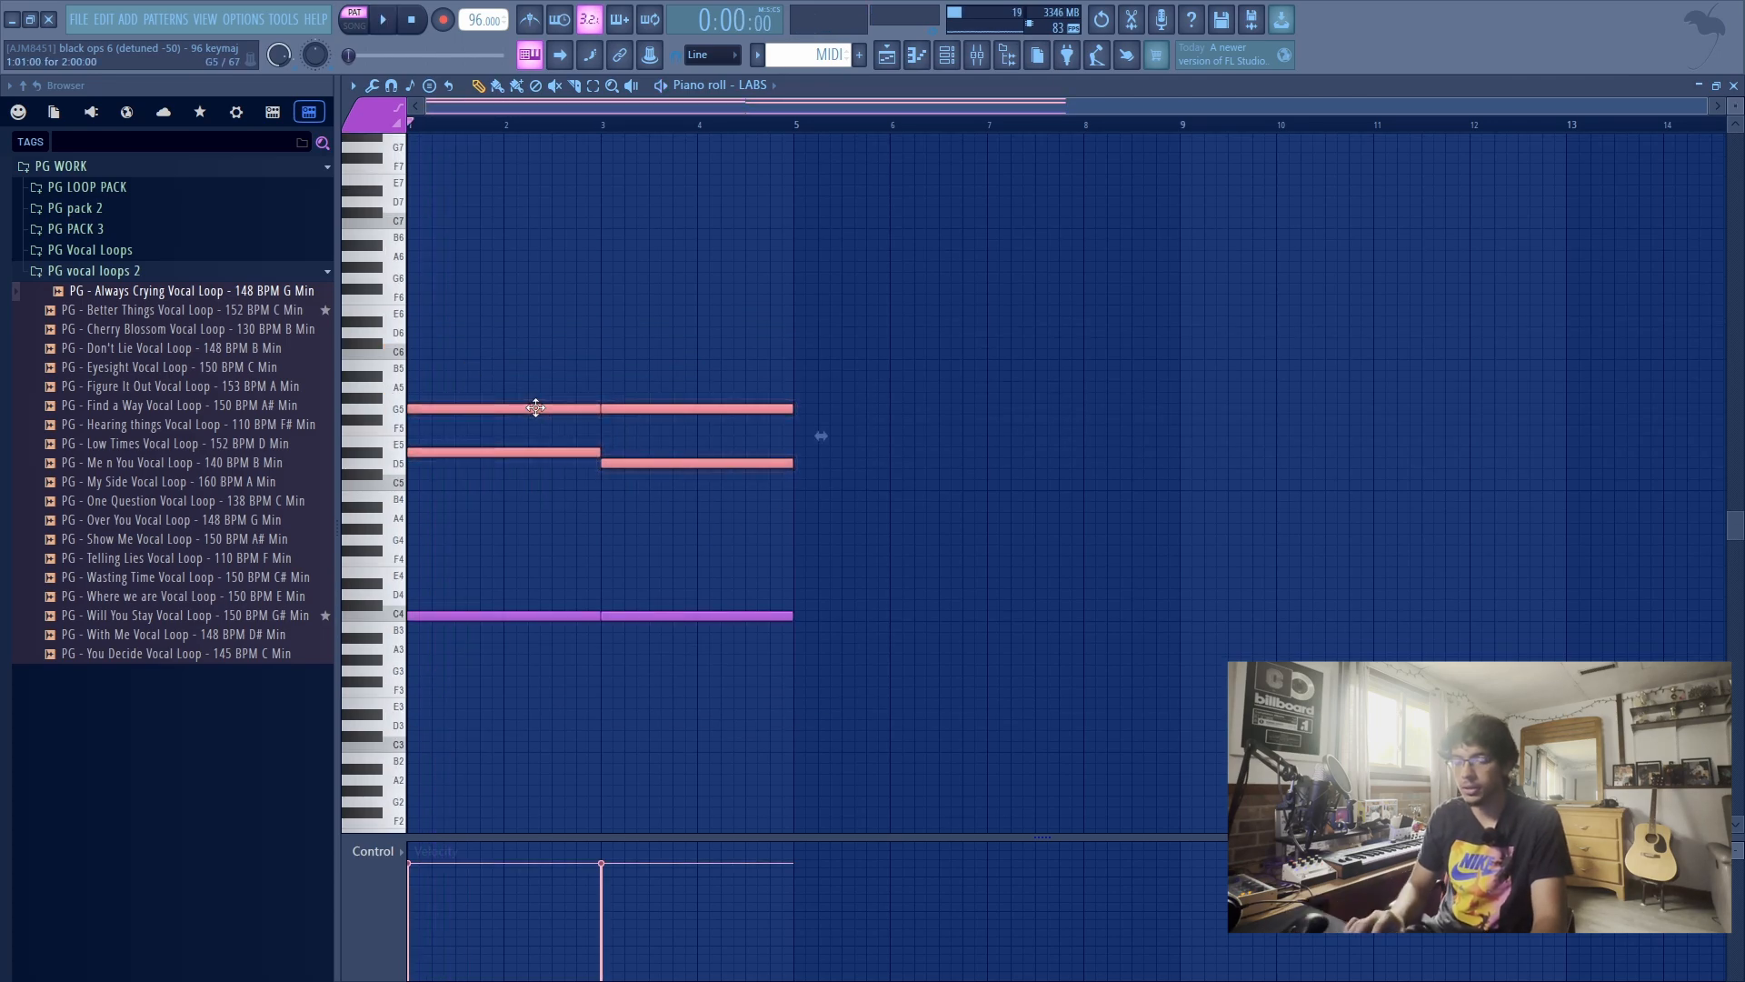
key(ctrl+c)
key(ctrl+v)
key(ctrl+Down)
right_click(589, 583)
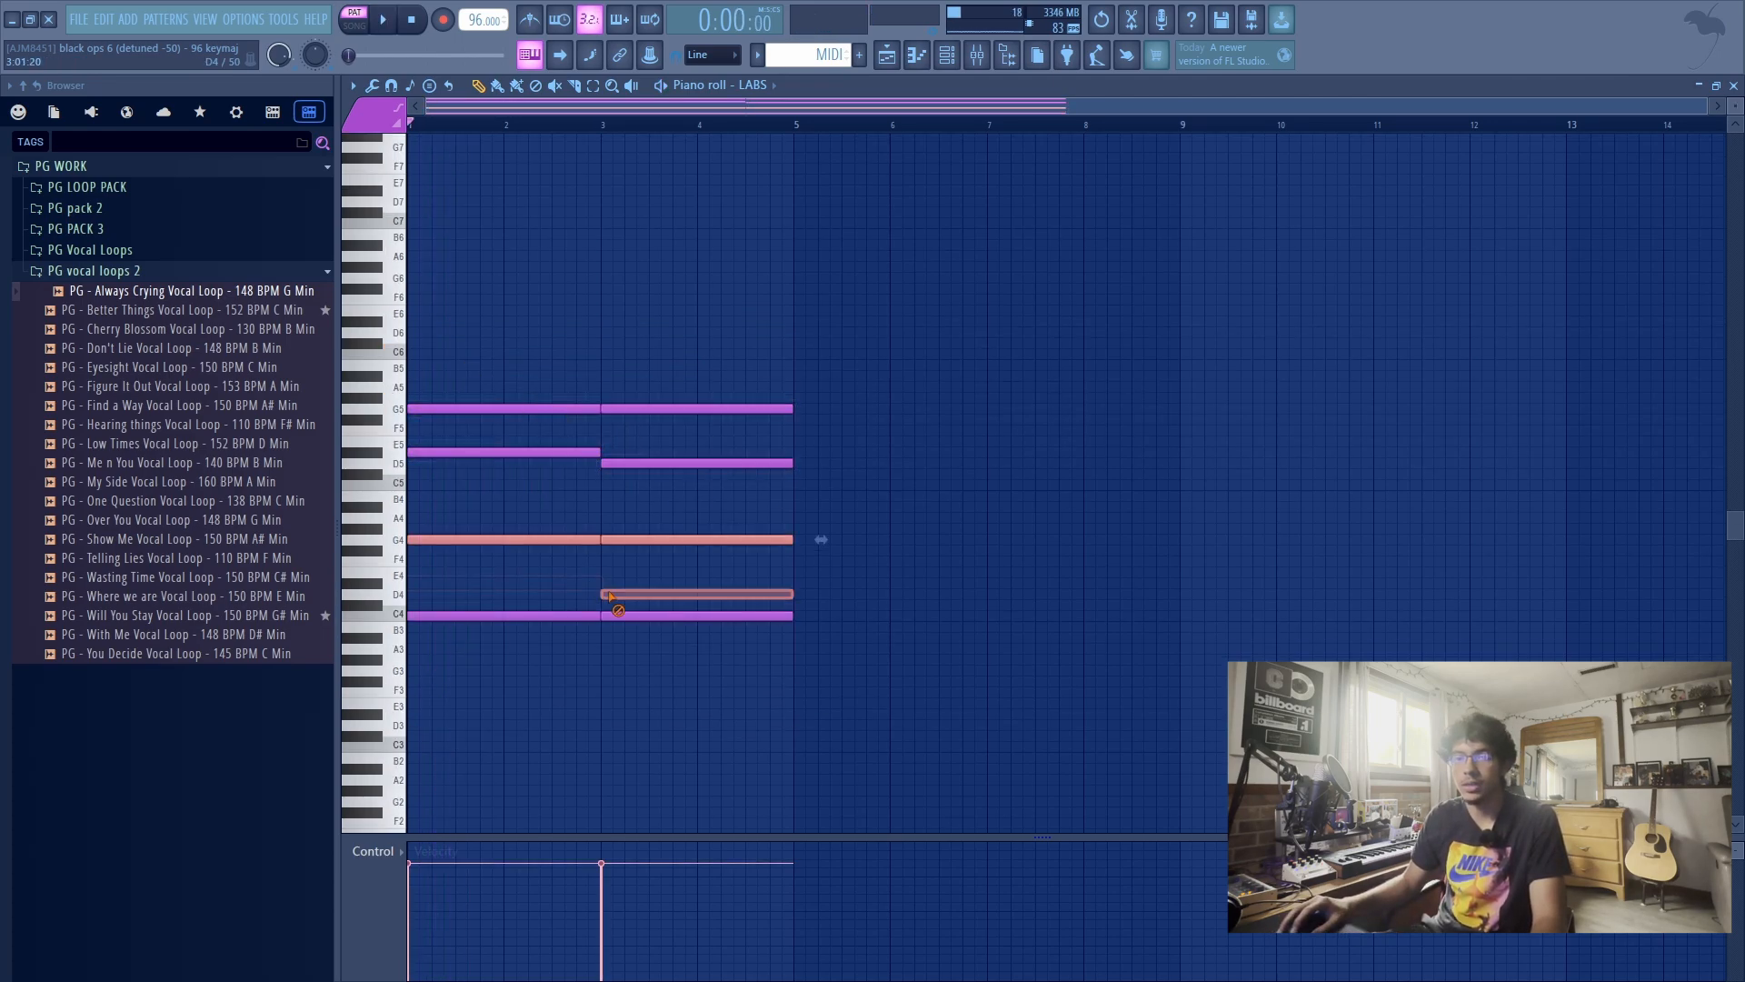
key(ctrl+d)
Raise the second chord's G4 note to G#4 while the loop plays and stop playback after listening.
key(space)
scroll(689, 562, up, 4)
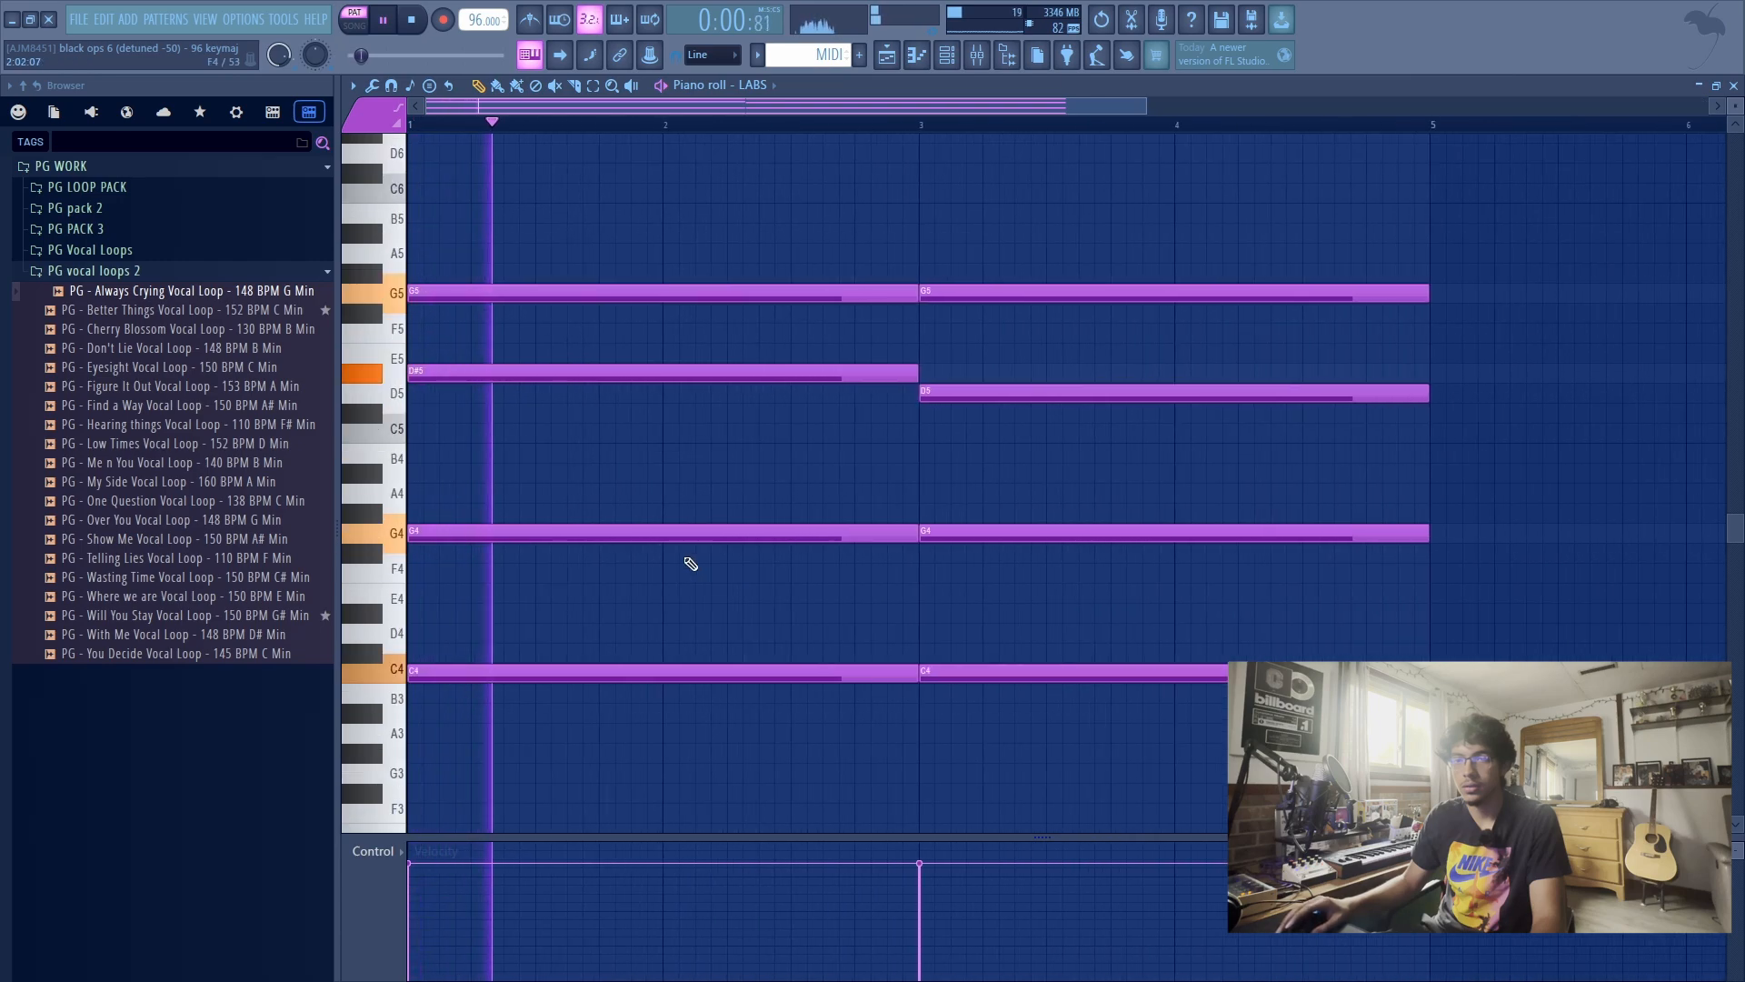
scroll(718, 518, down, 2)
scroll(729, 503, down, 1)
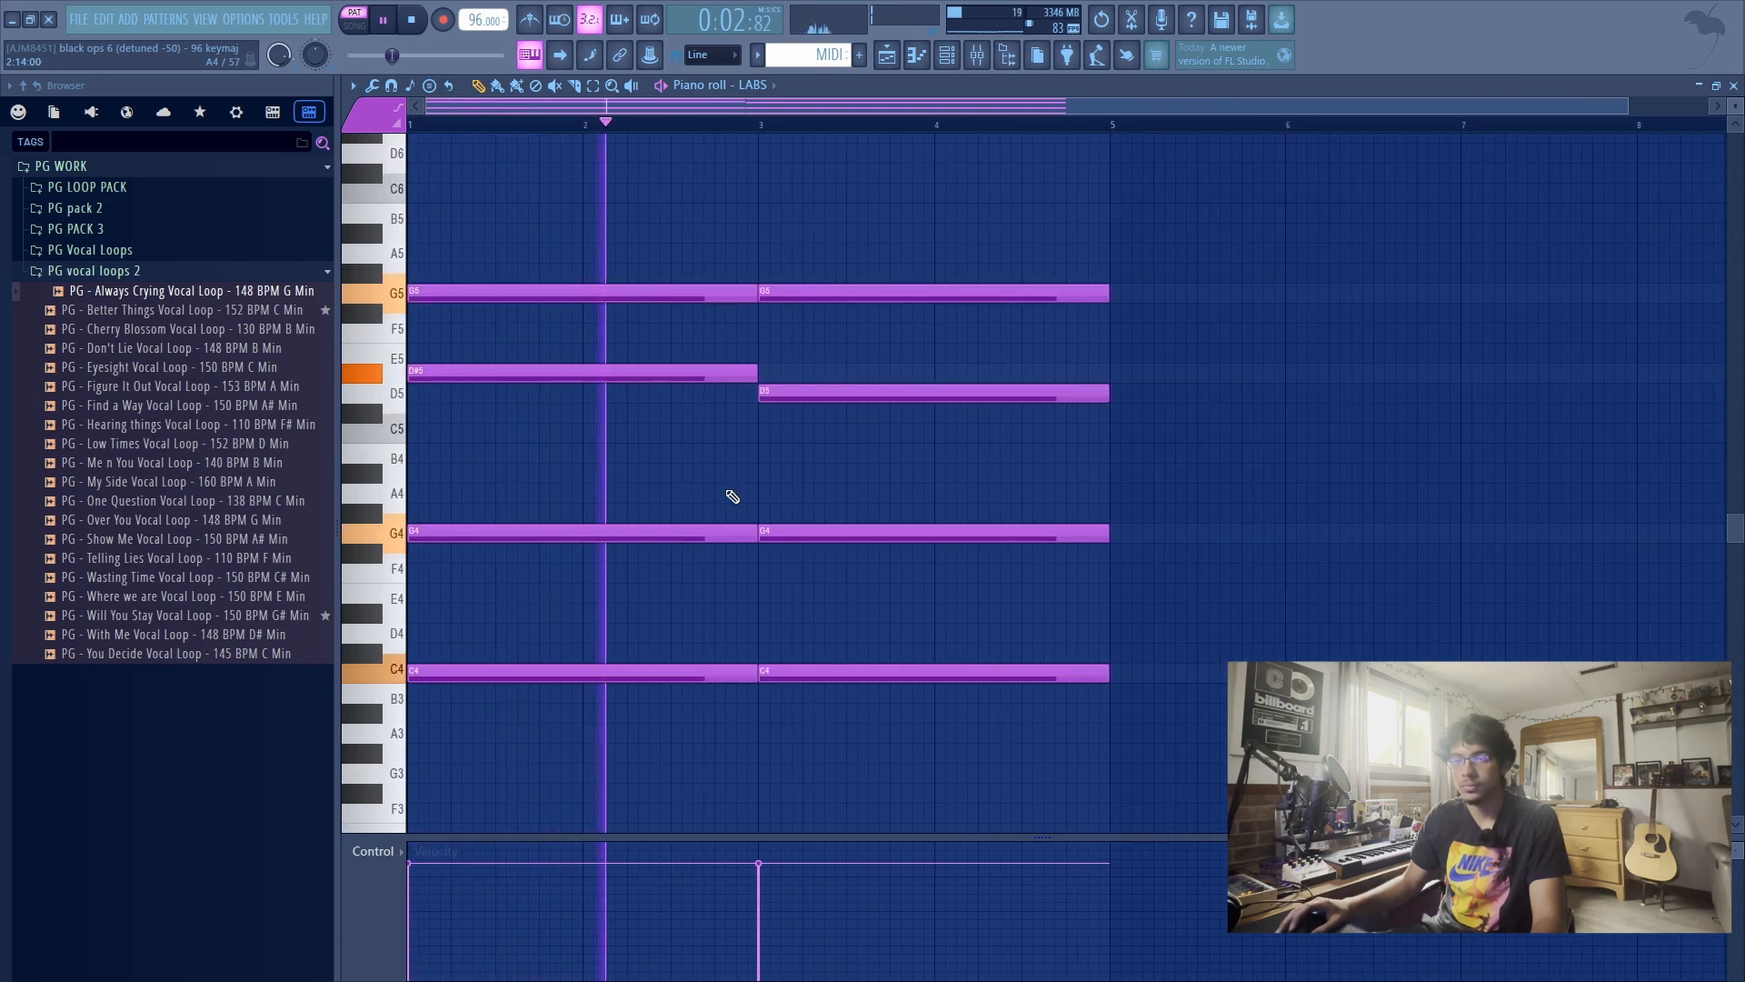
drag(782, 530, 779, 513)
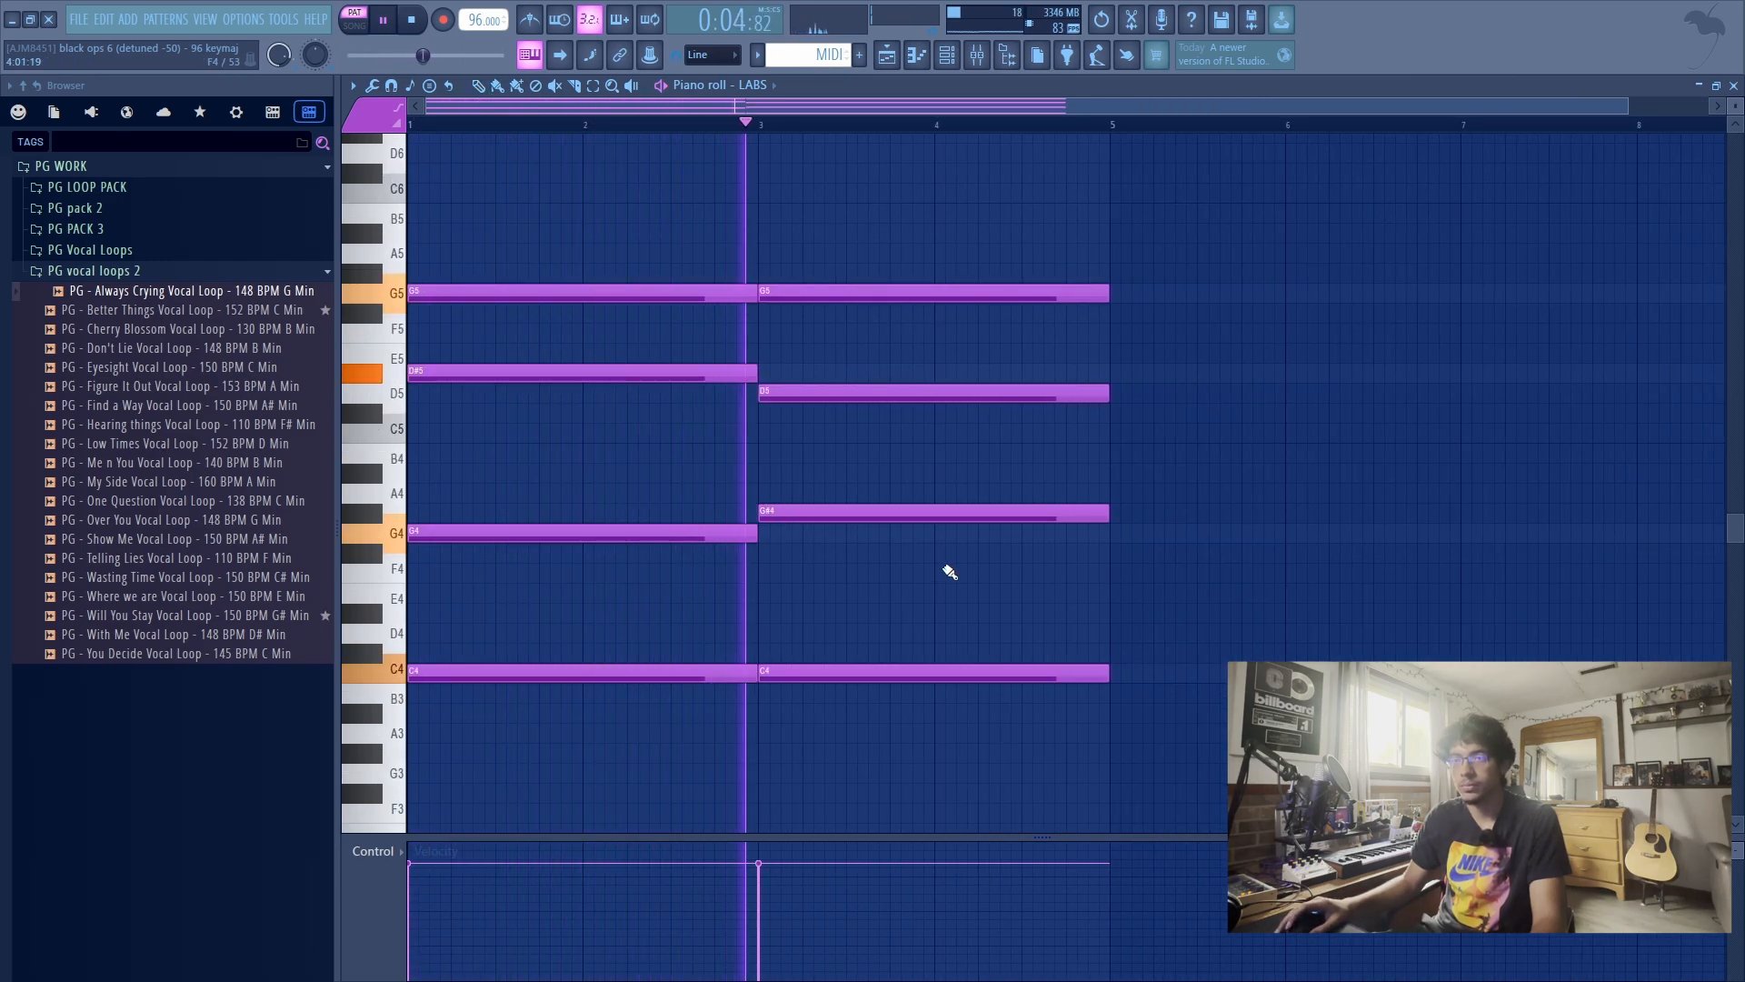
scroll(919, 603, down, 5)
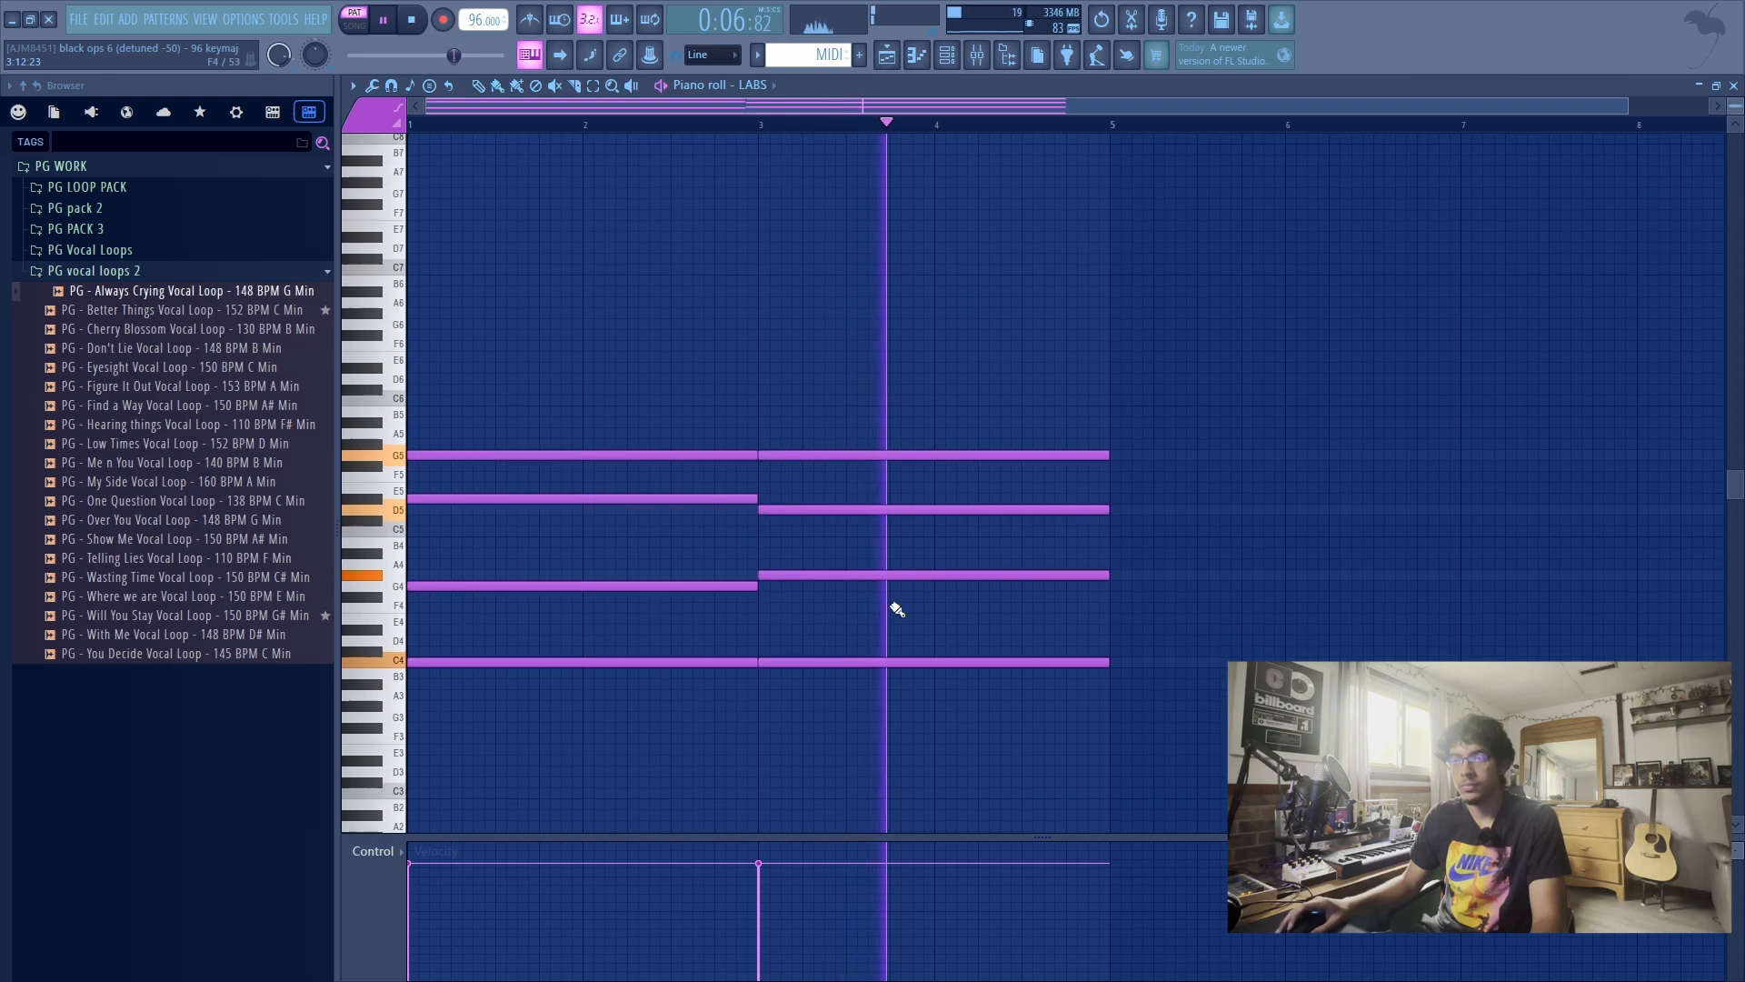
scroll(885, 601, up, 4)
key(space)
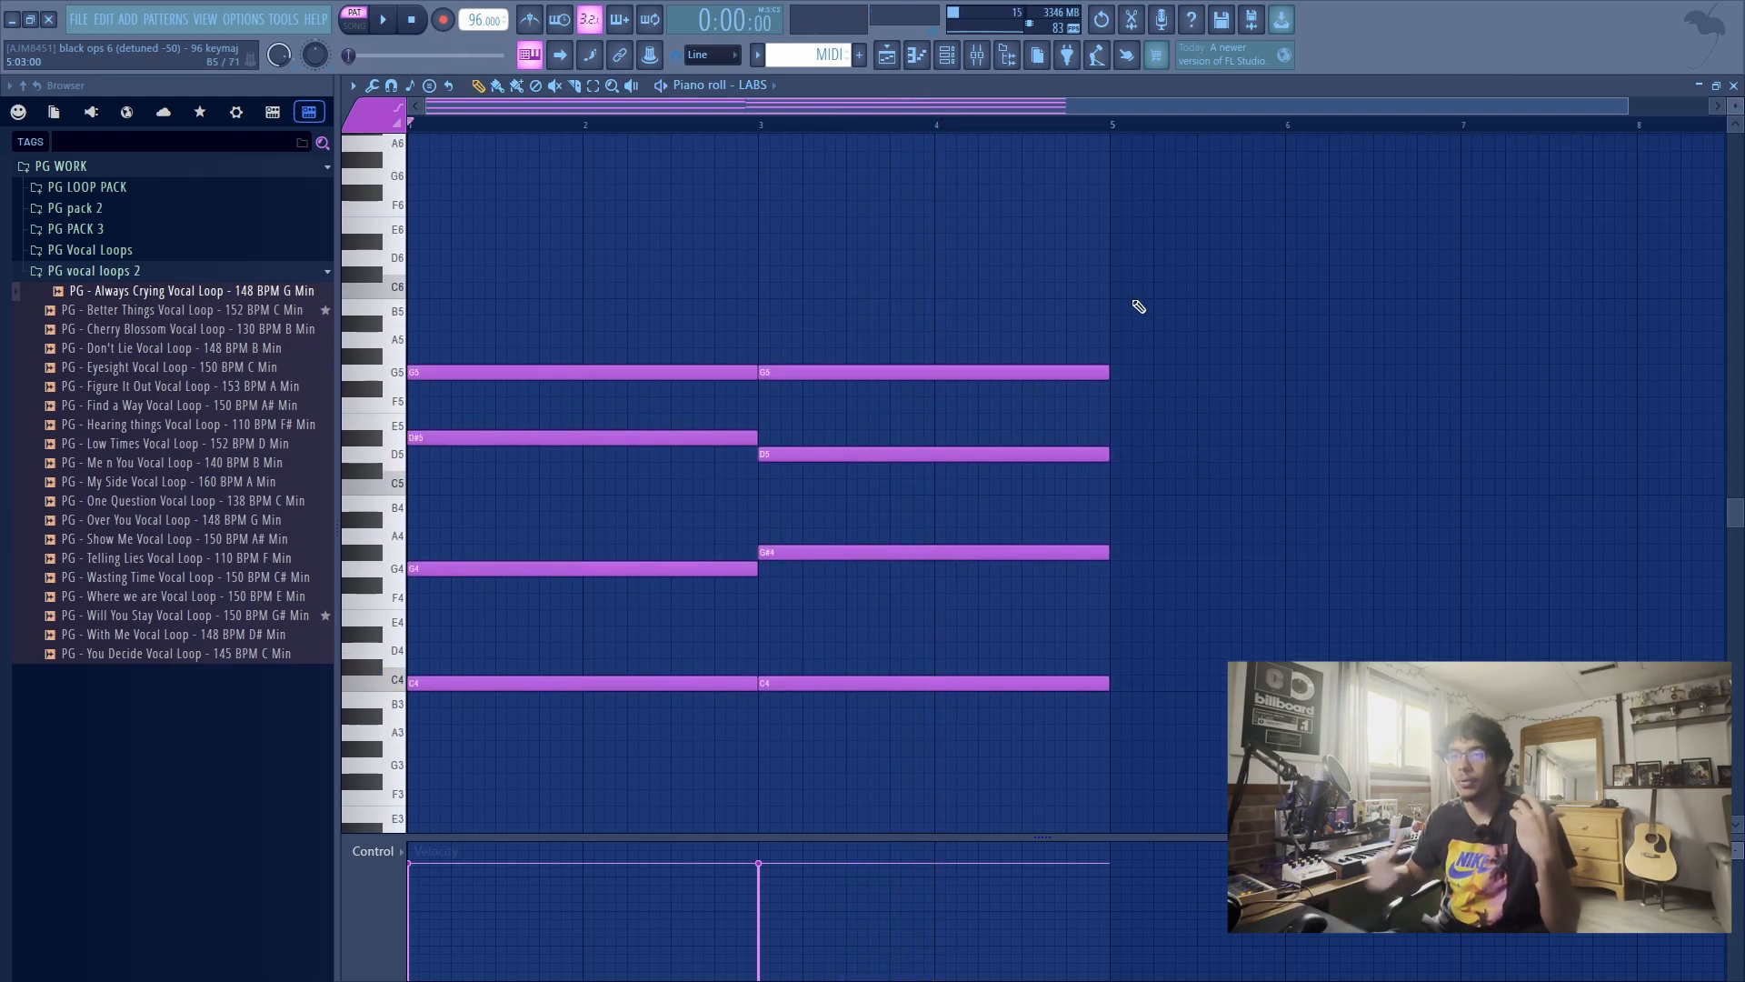
Examine the chords' frequency spectrum in the Master's Parametric EQ 2 during playback, and close it.
key(F9)
key(space)
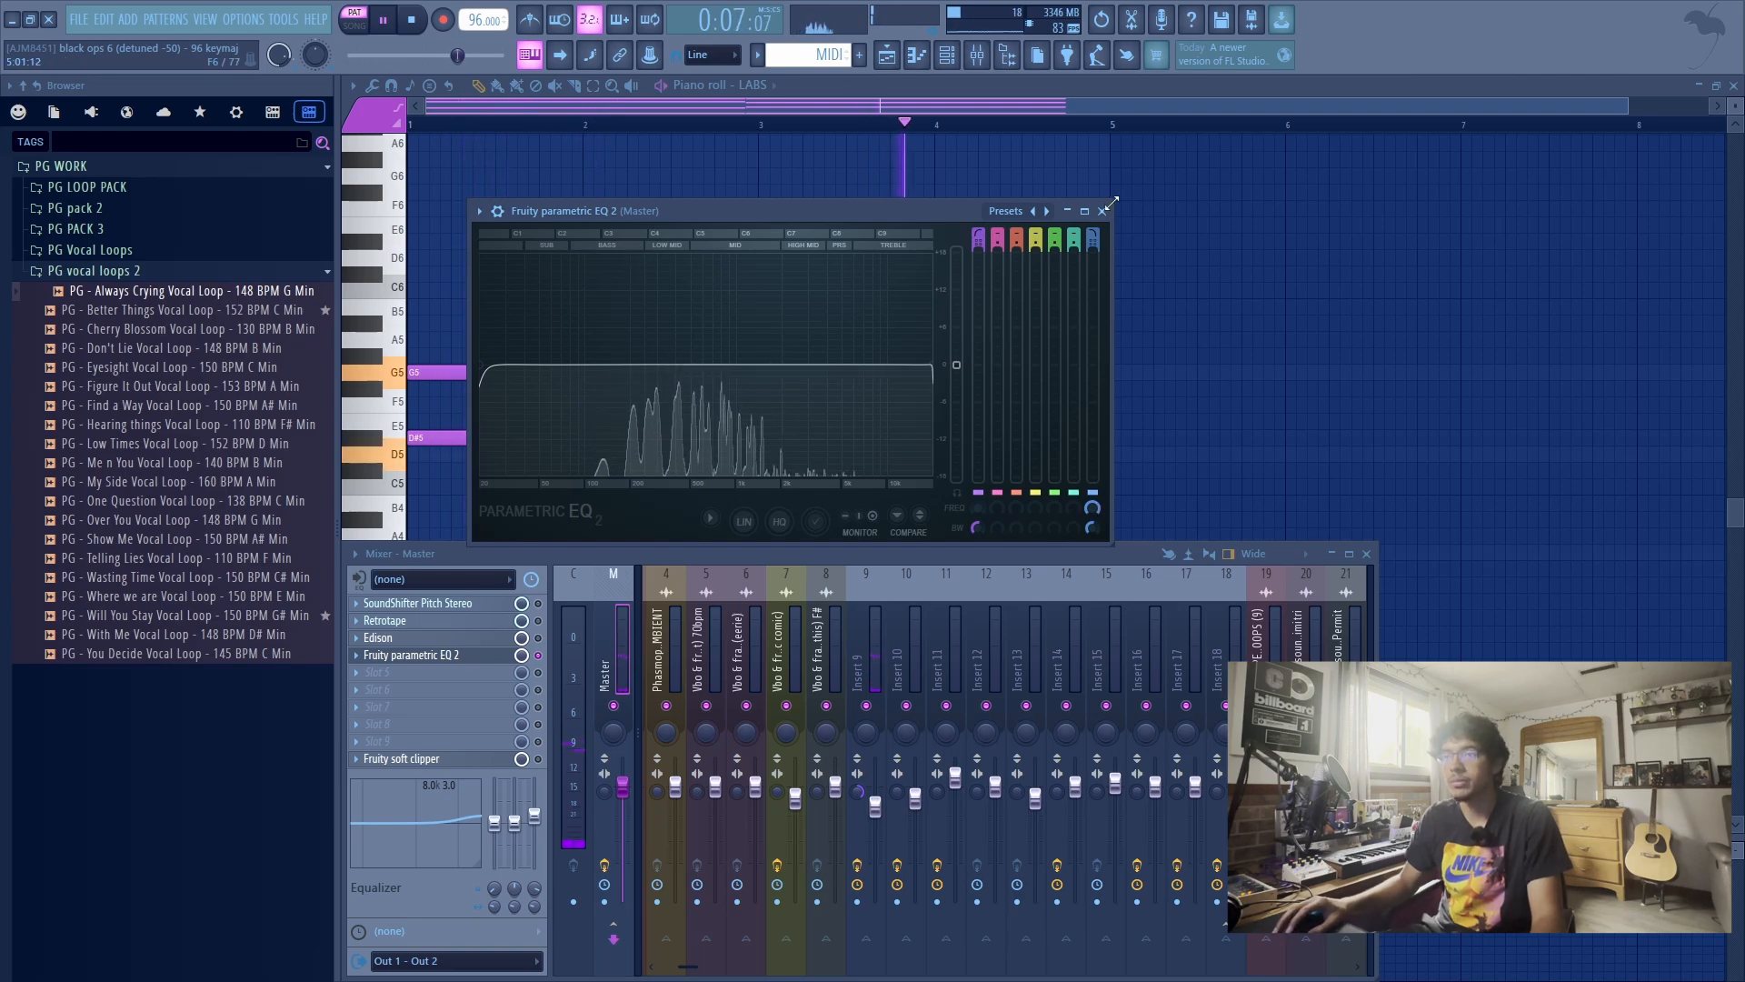
click(1103, 211)
key(F9)
key(space)
scroll(1219, 289, up, 1)
scroll(1218, 288, down, 4)
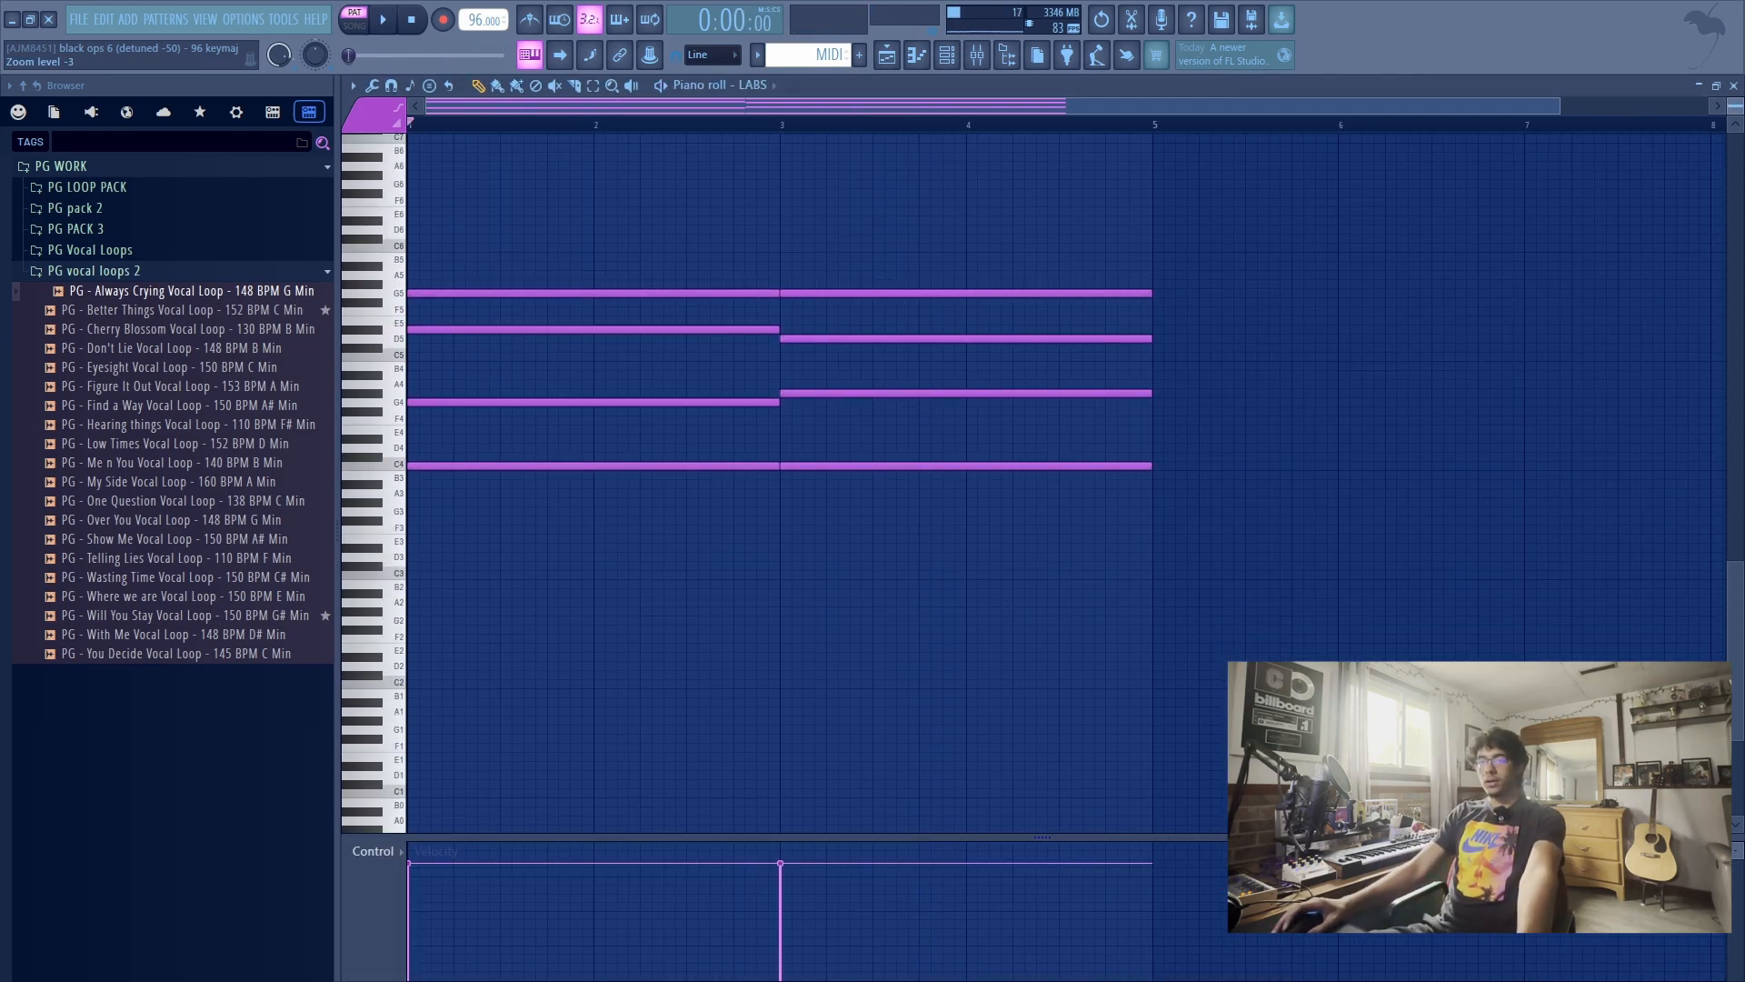
scroll(1219, 273, up, 5)
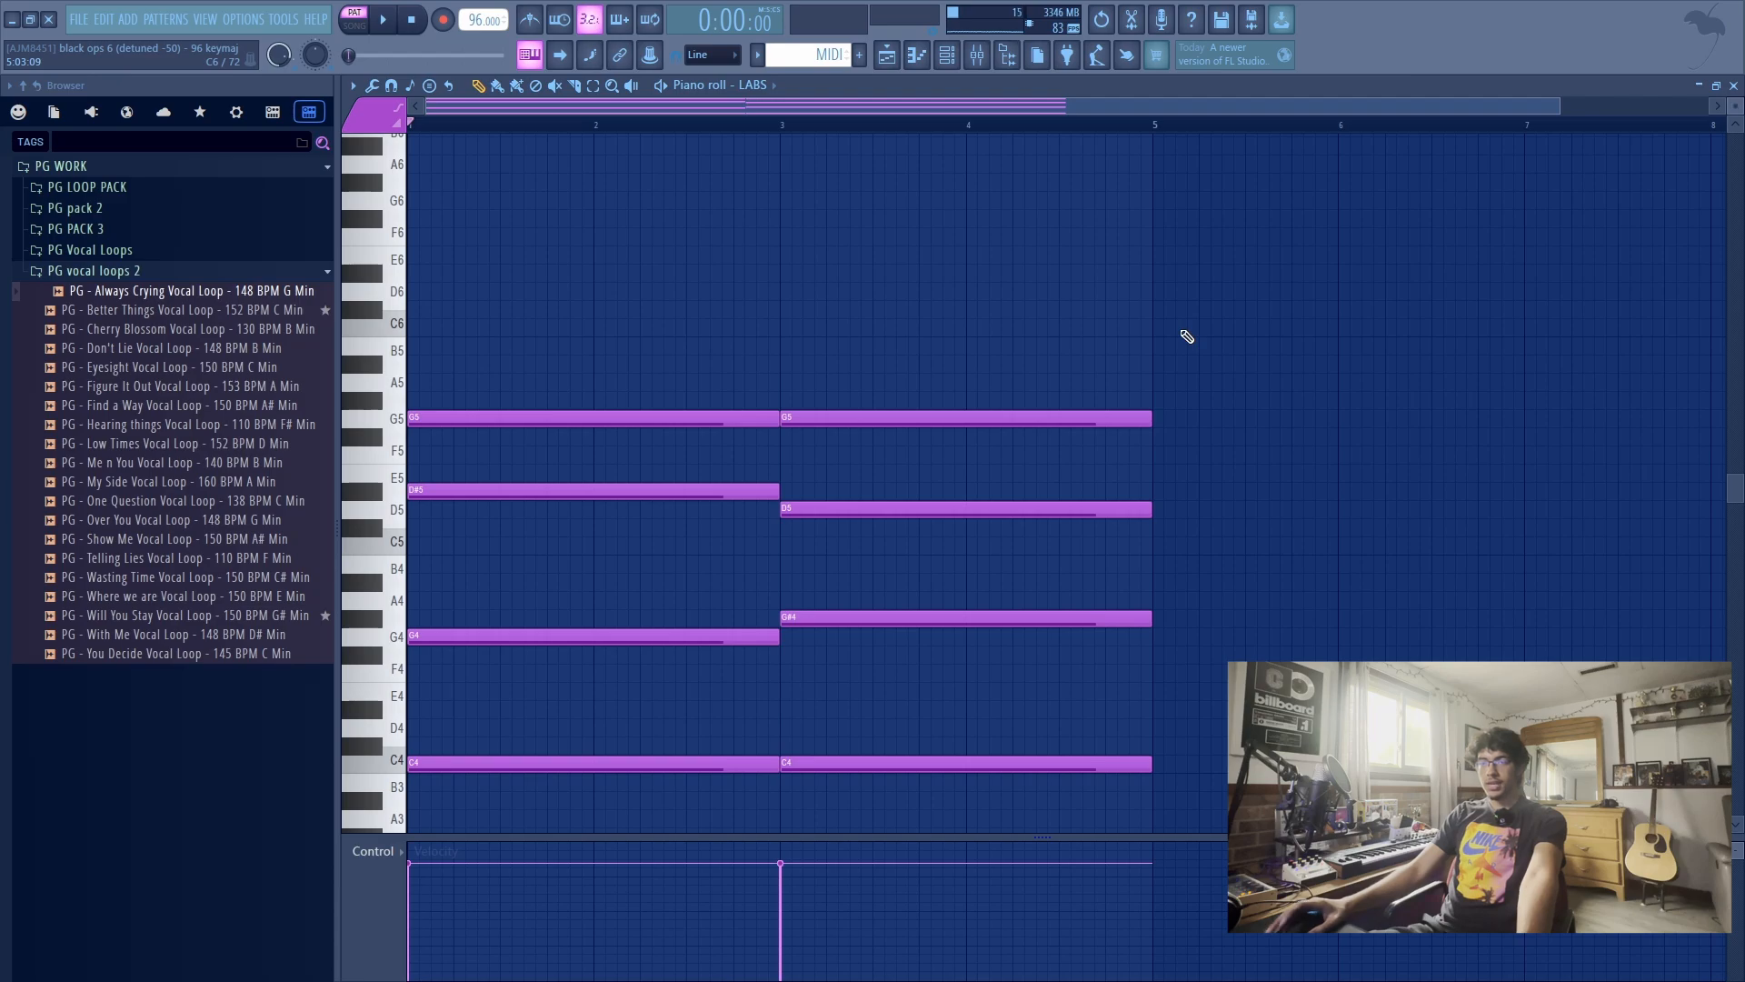
scroll(1182, 349, down, 4)
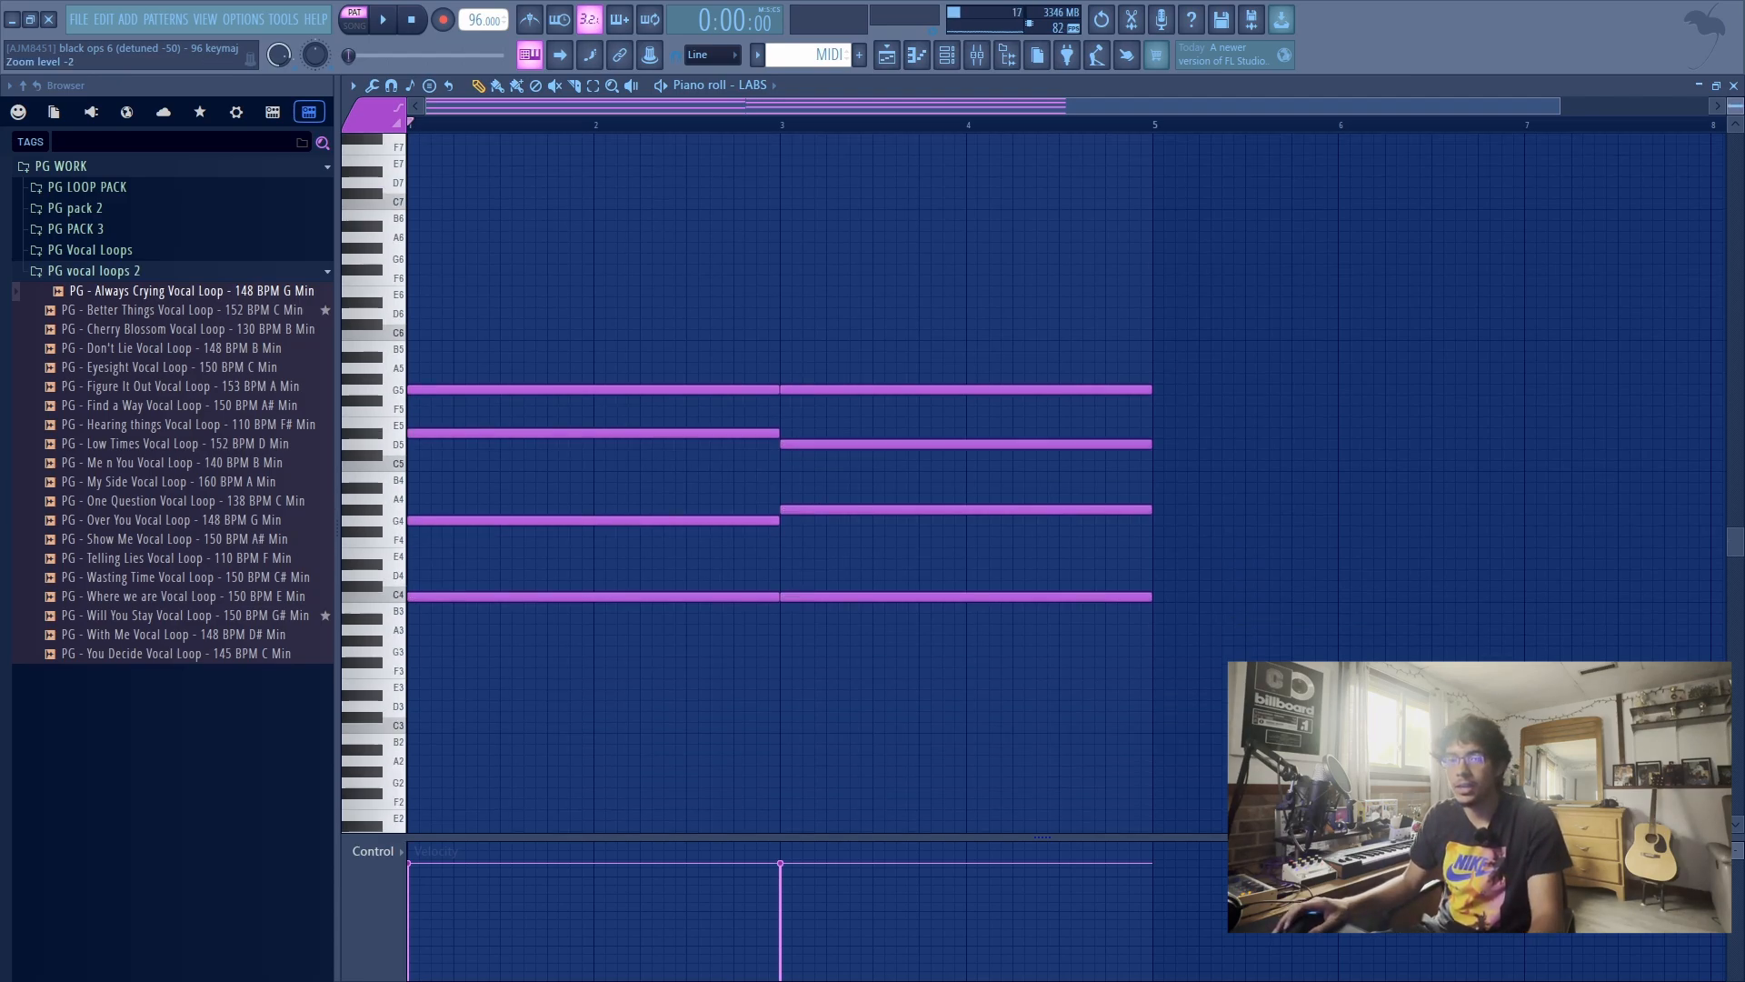
drag(1135, 288, 1167, 334)
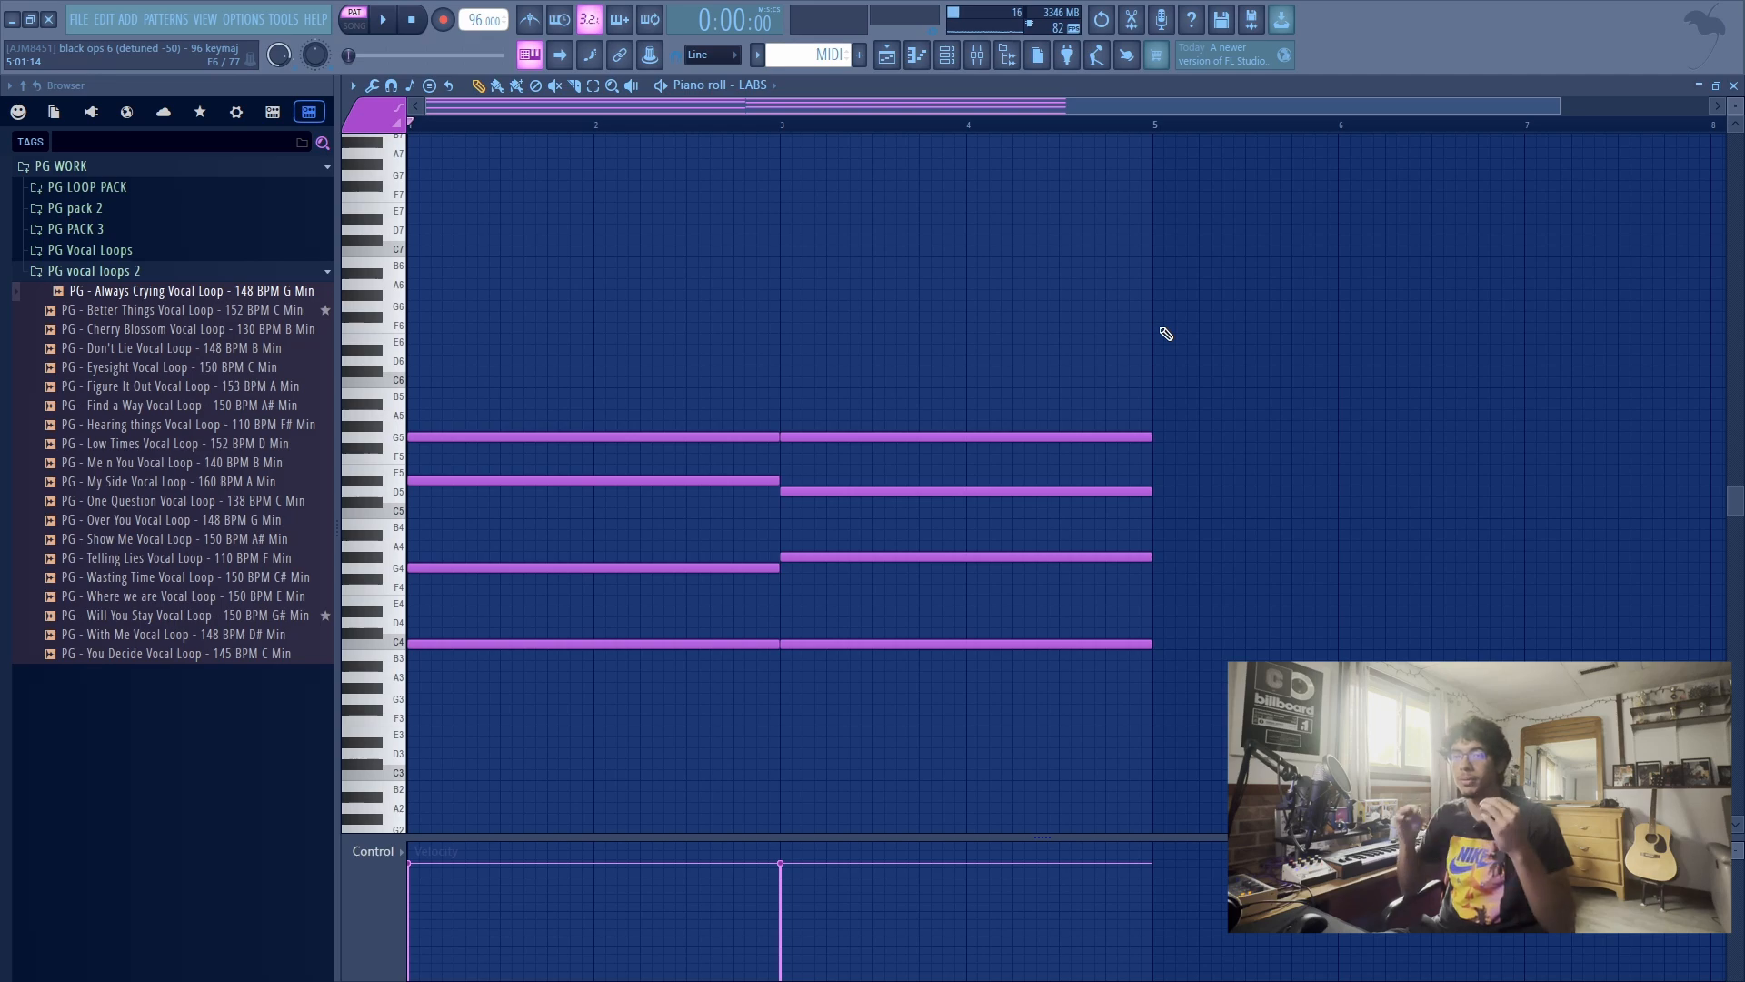
drag(1157, 304, 575, 699)
ctrl+click(622, 696)
scroll(627, 672, down, 1)
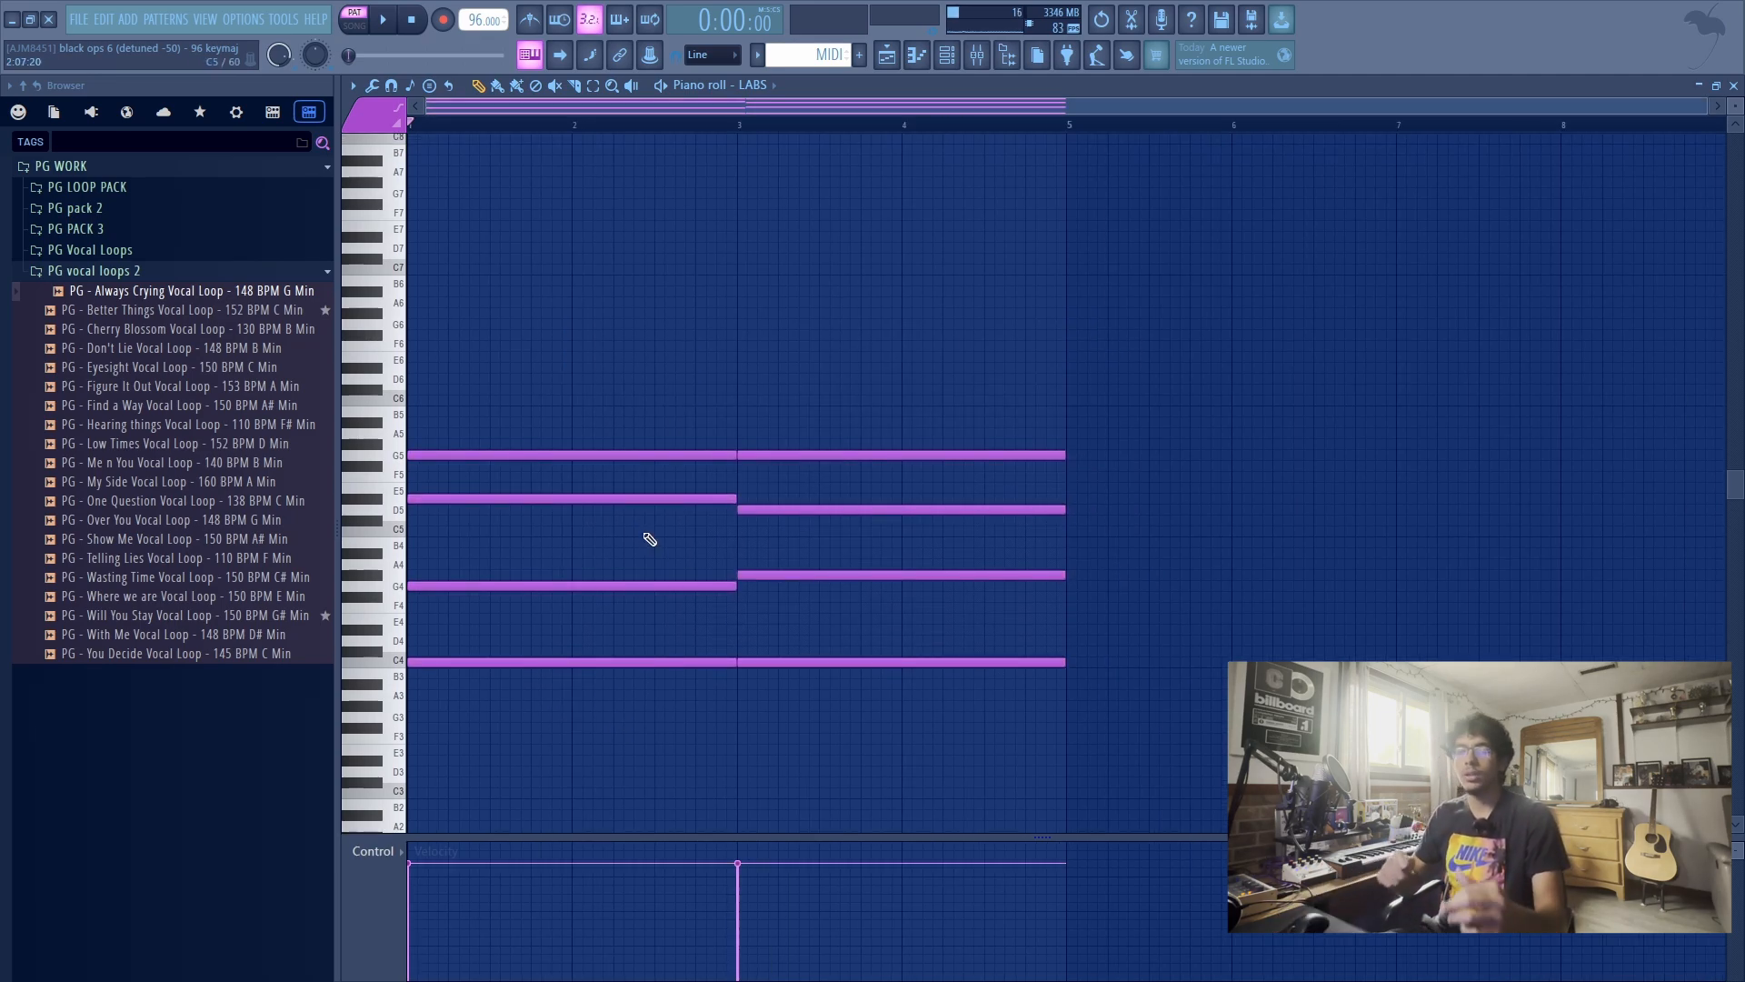
scroll(510, 503, up, 1)
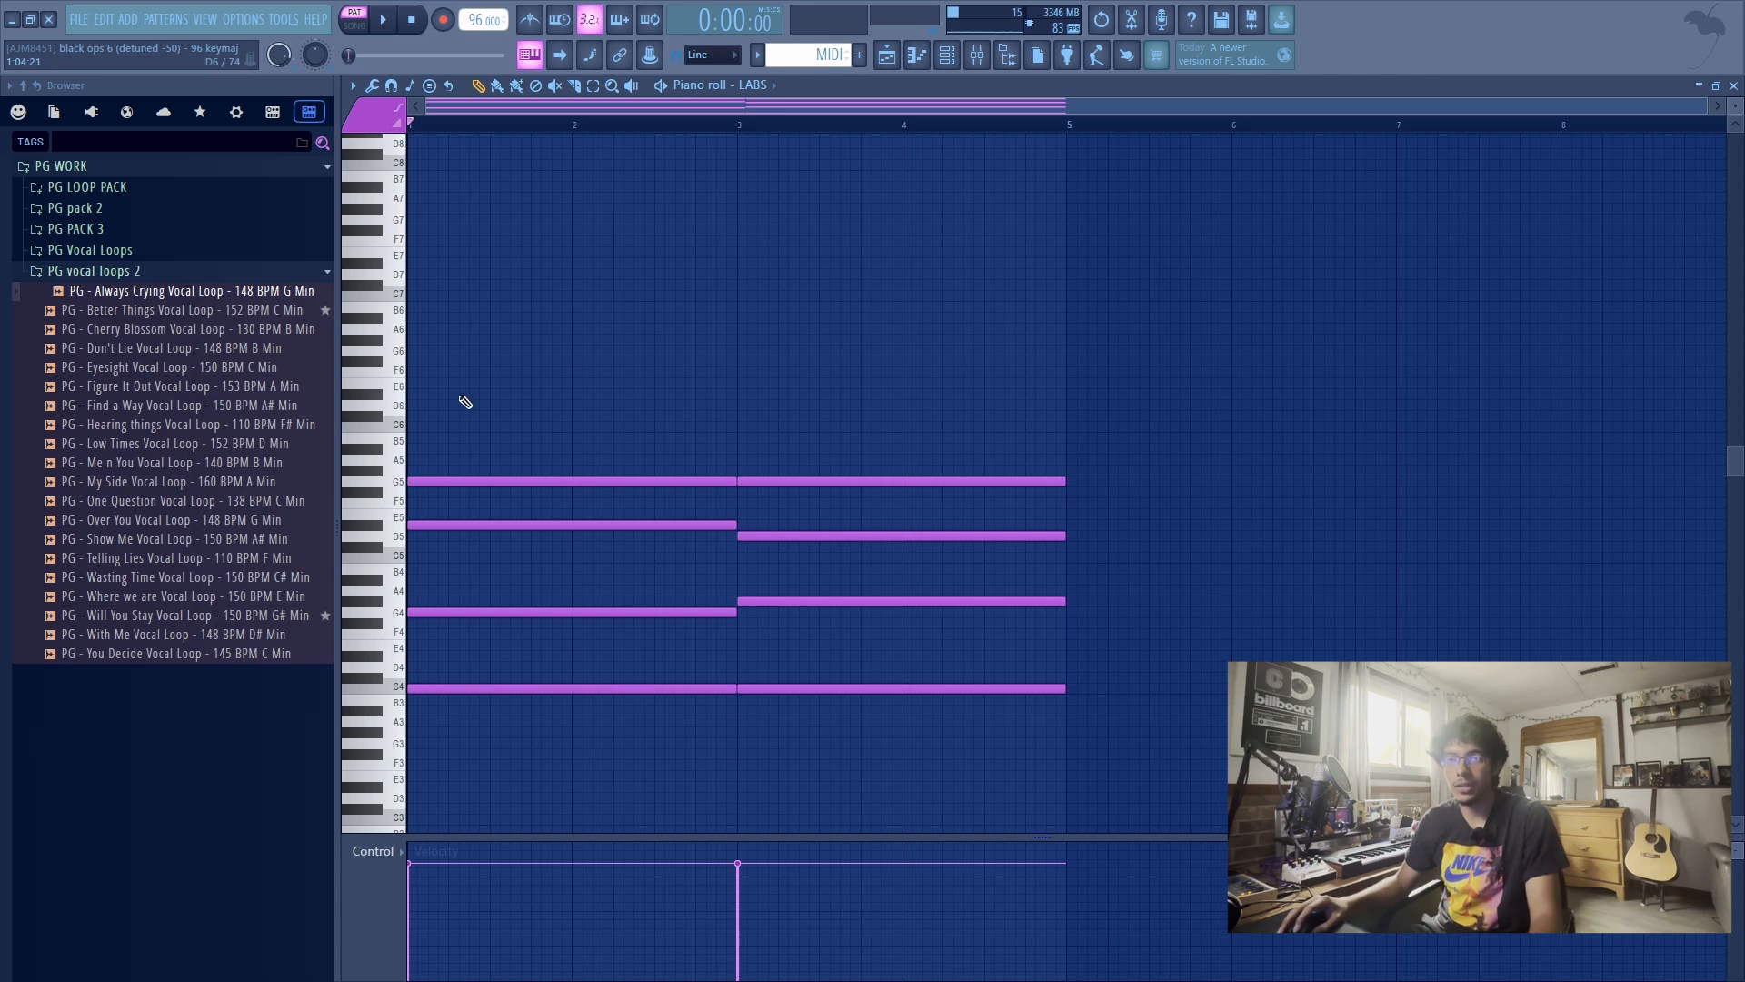
scroll(469, 396, down, 1)
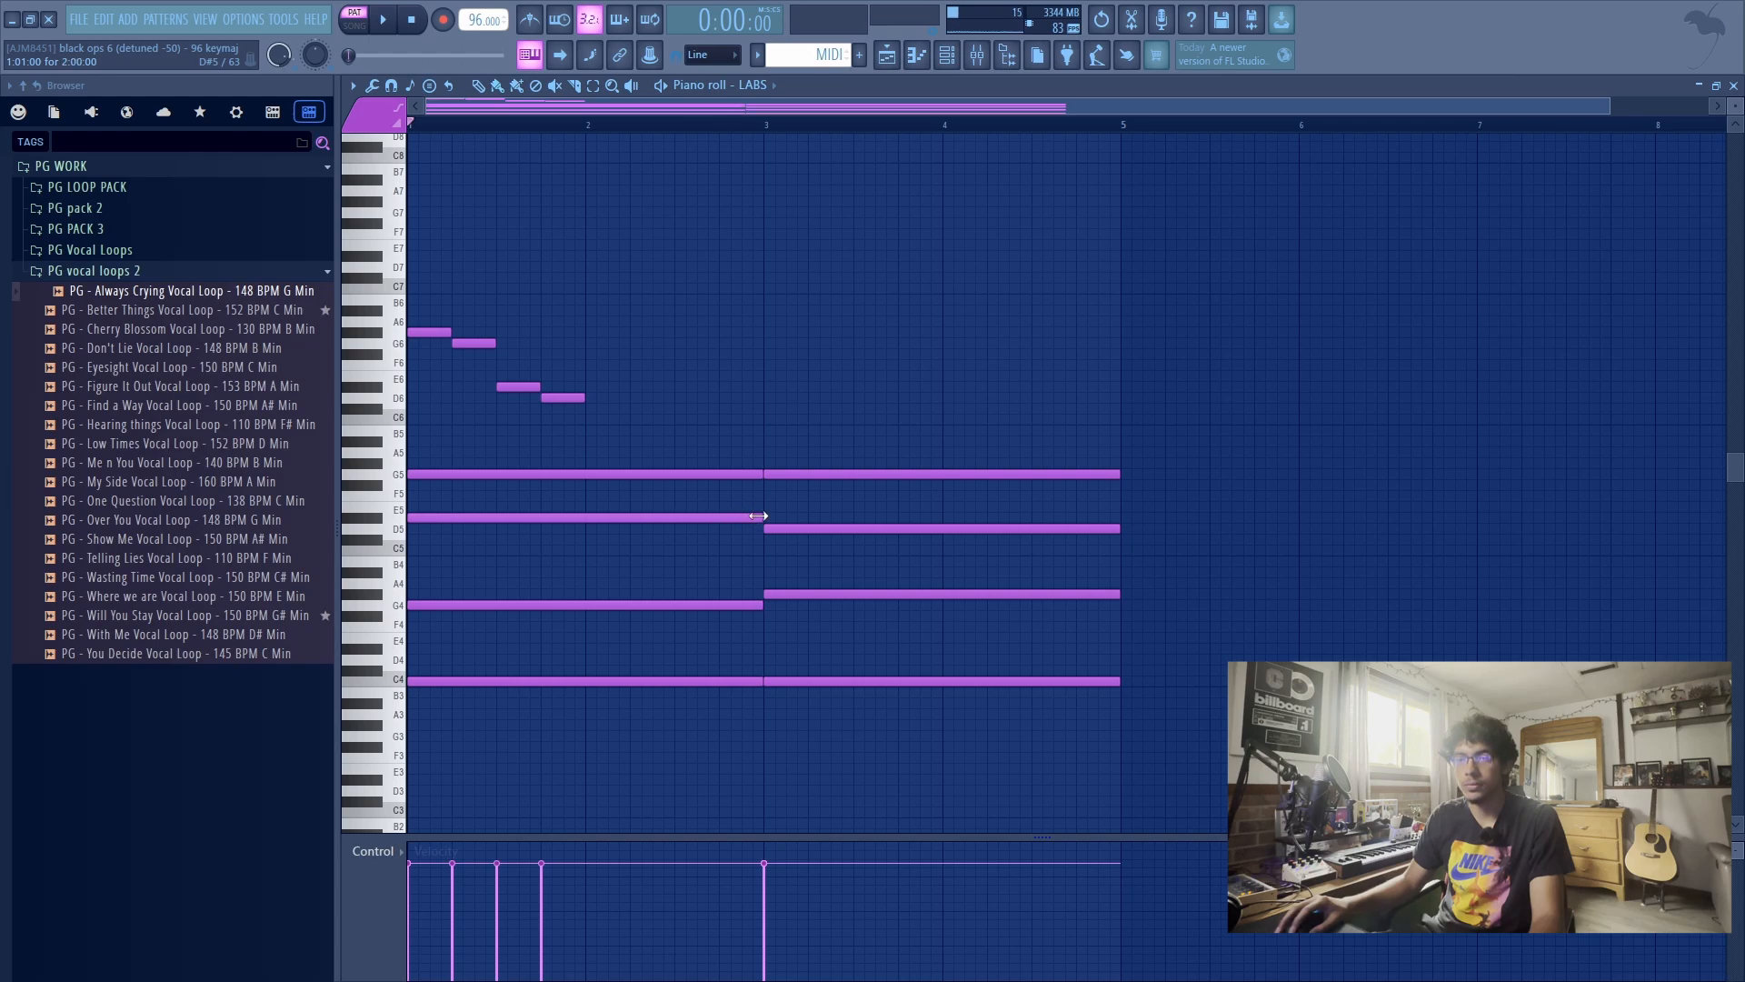
Duplicate the four-note melody above the chords three times to fill bars 2 to 4, and play the full loop.
key(space)
drag(595, 437, 422, 304)
key(ctrl+b)
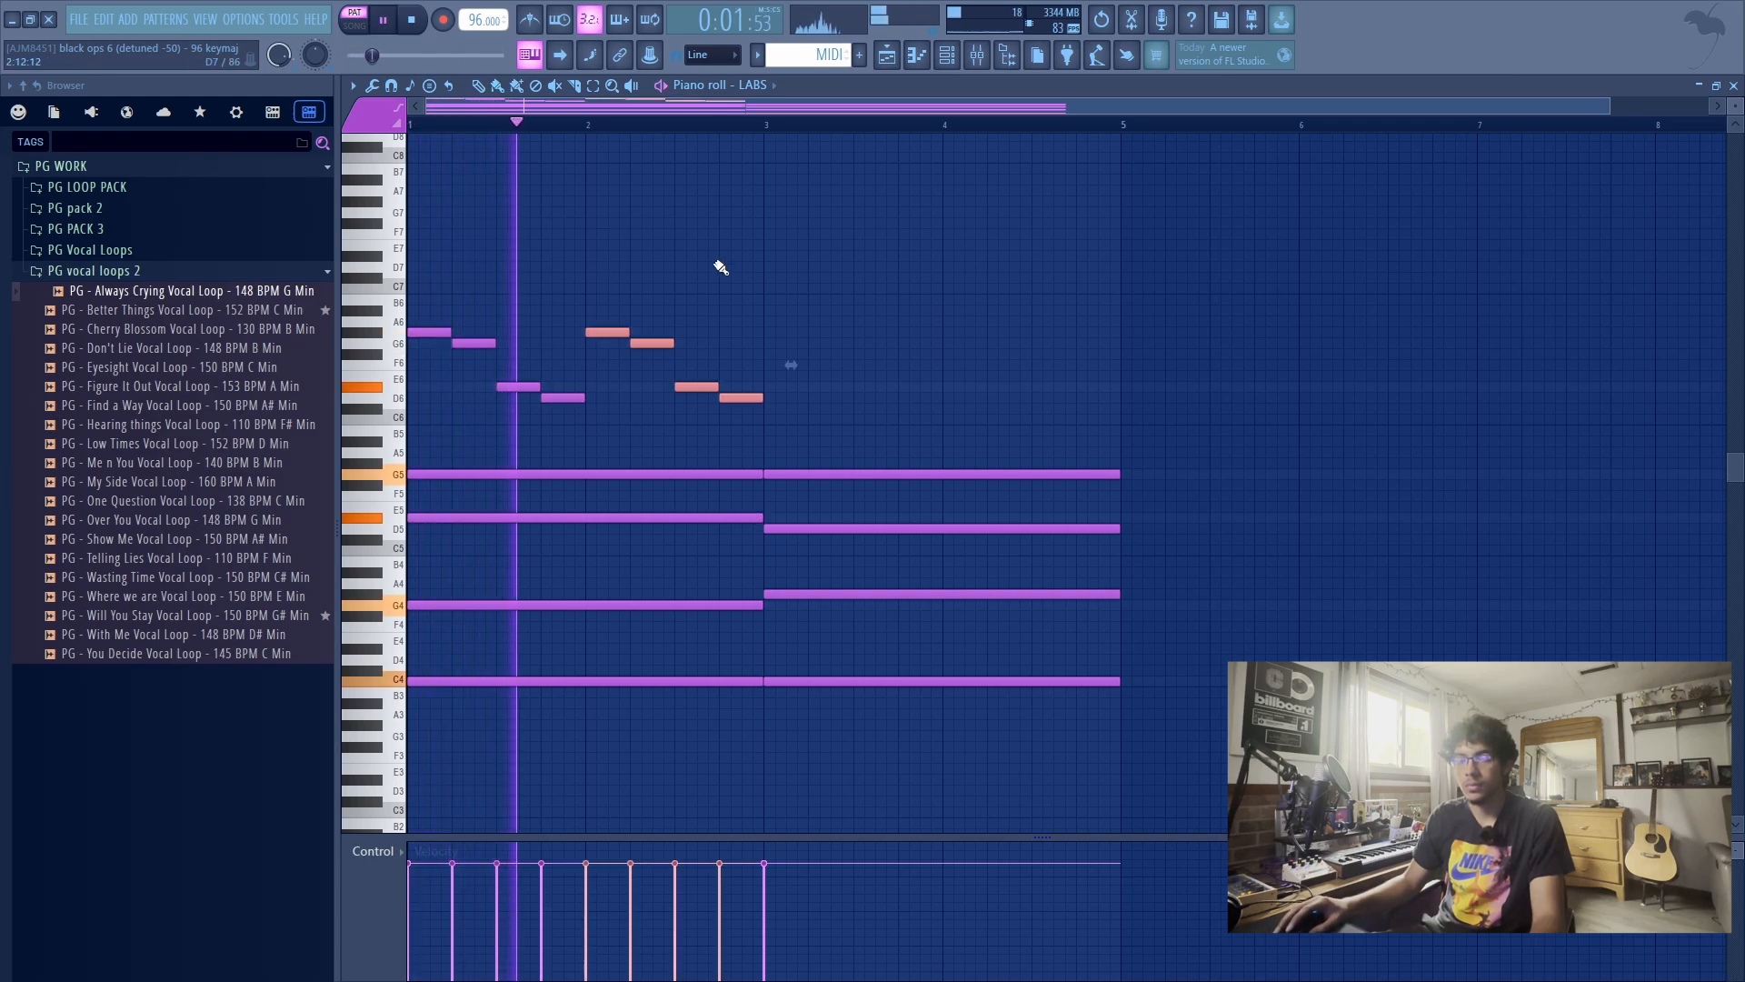
key(ctrl+b)
scroll(818, 254, down, 1)
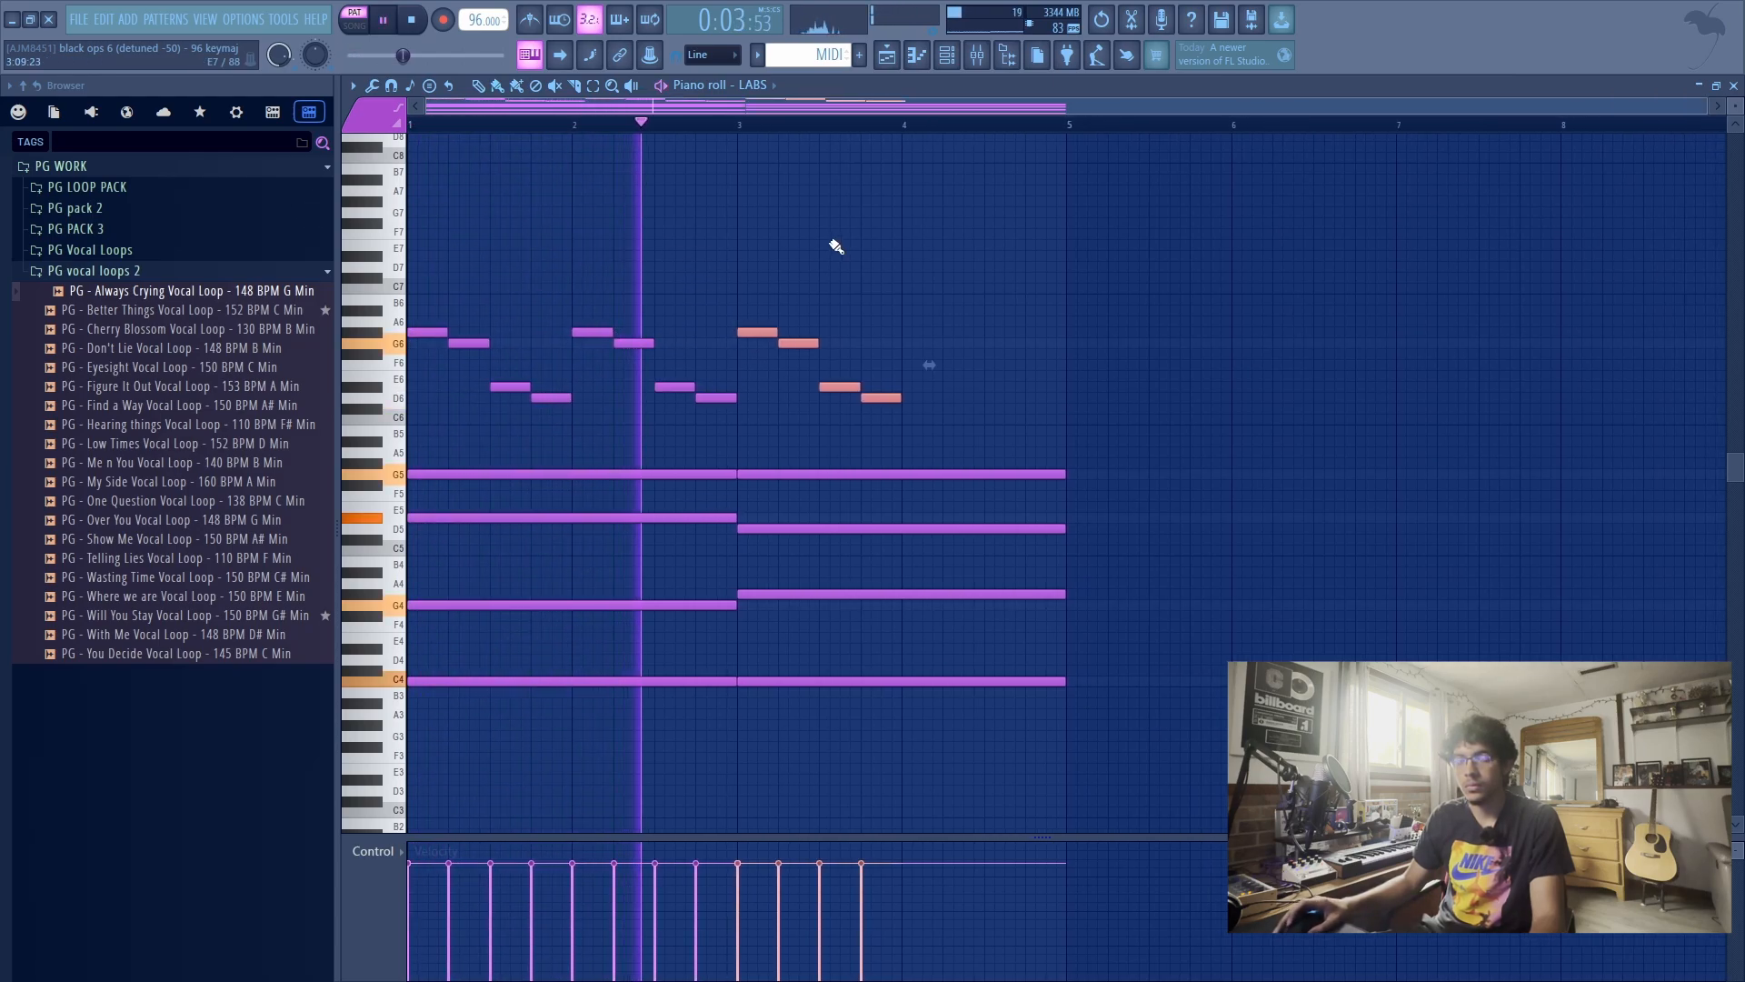
key(ctrl+b)
key(ctrl+d)
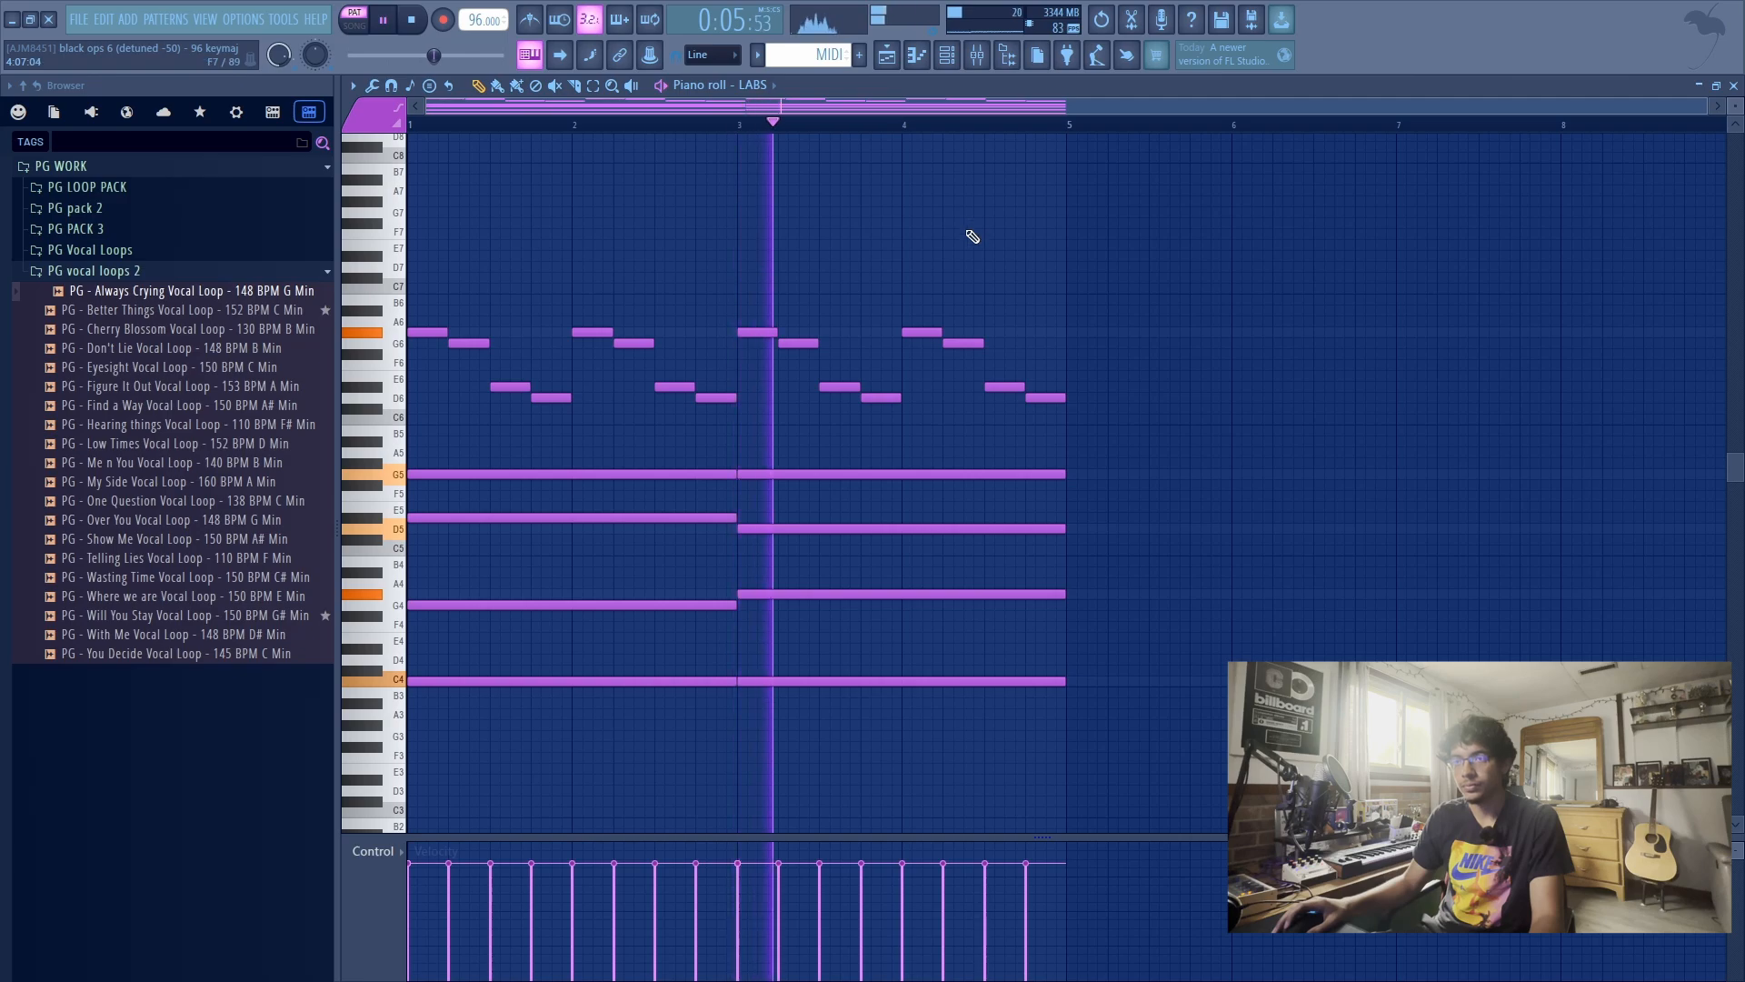
scroll(973, 236, down, 1)
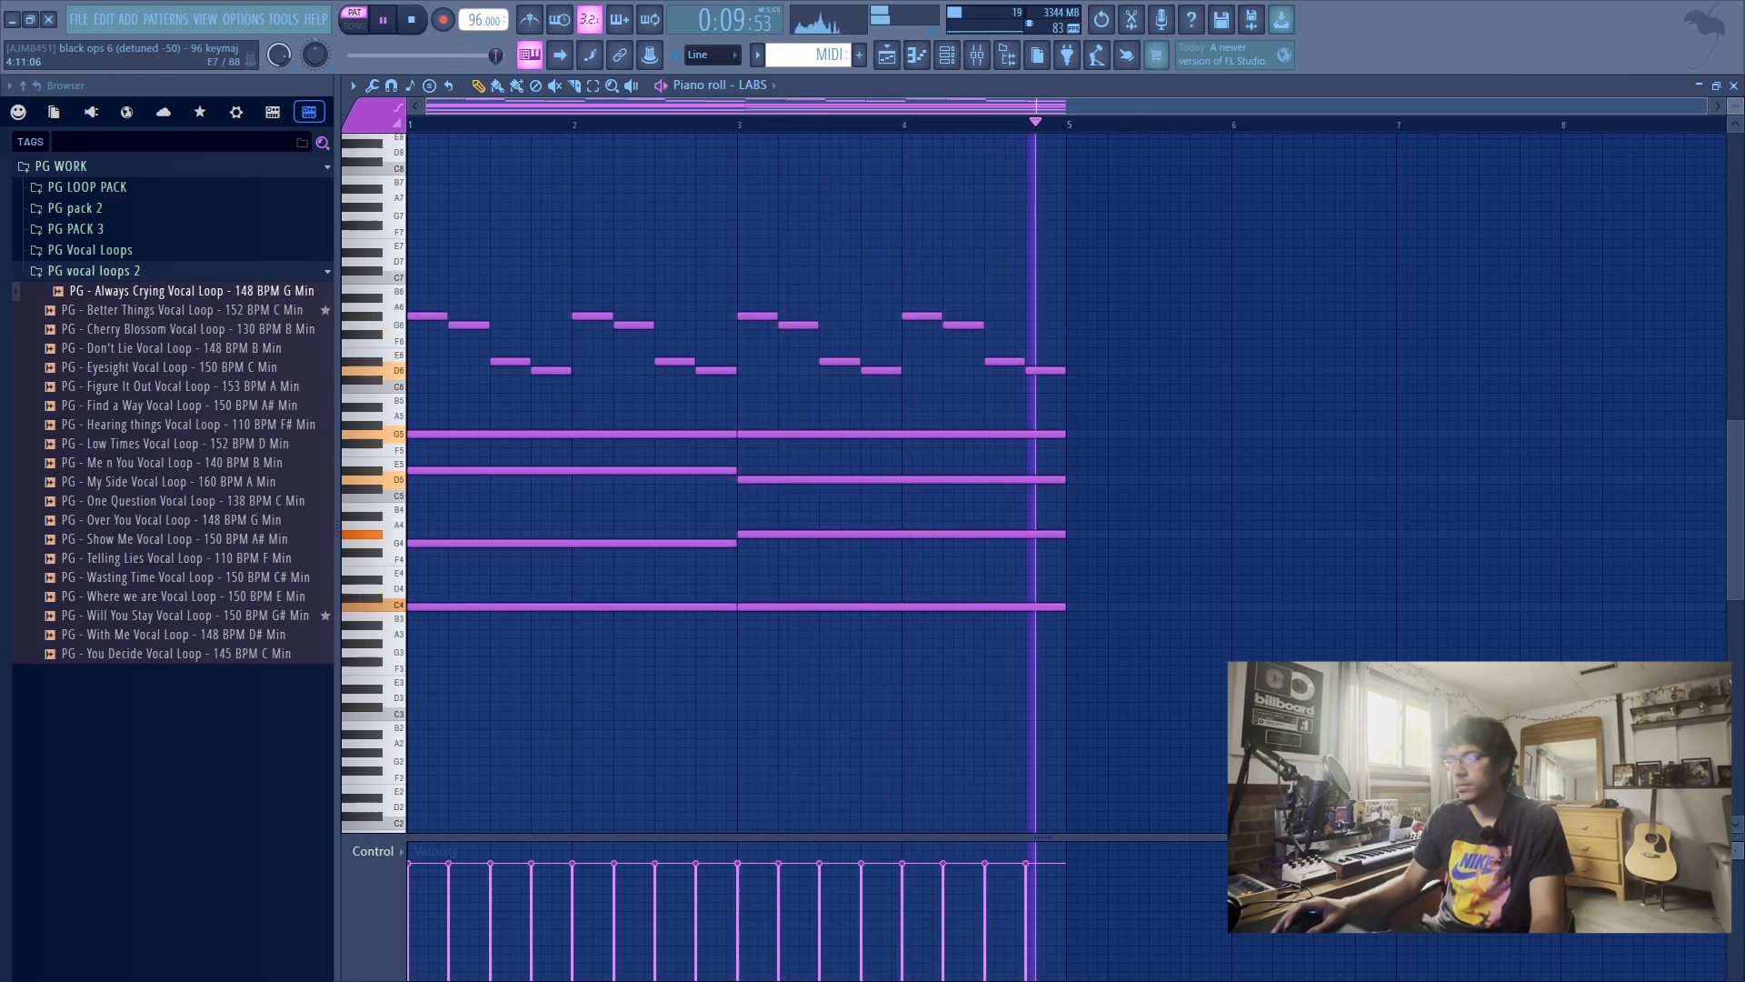
key(space)
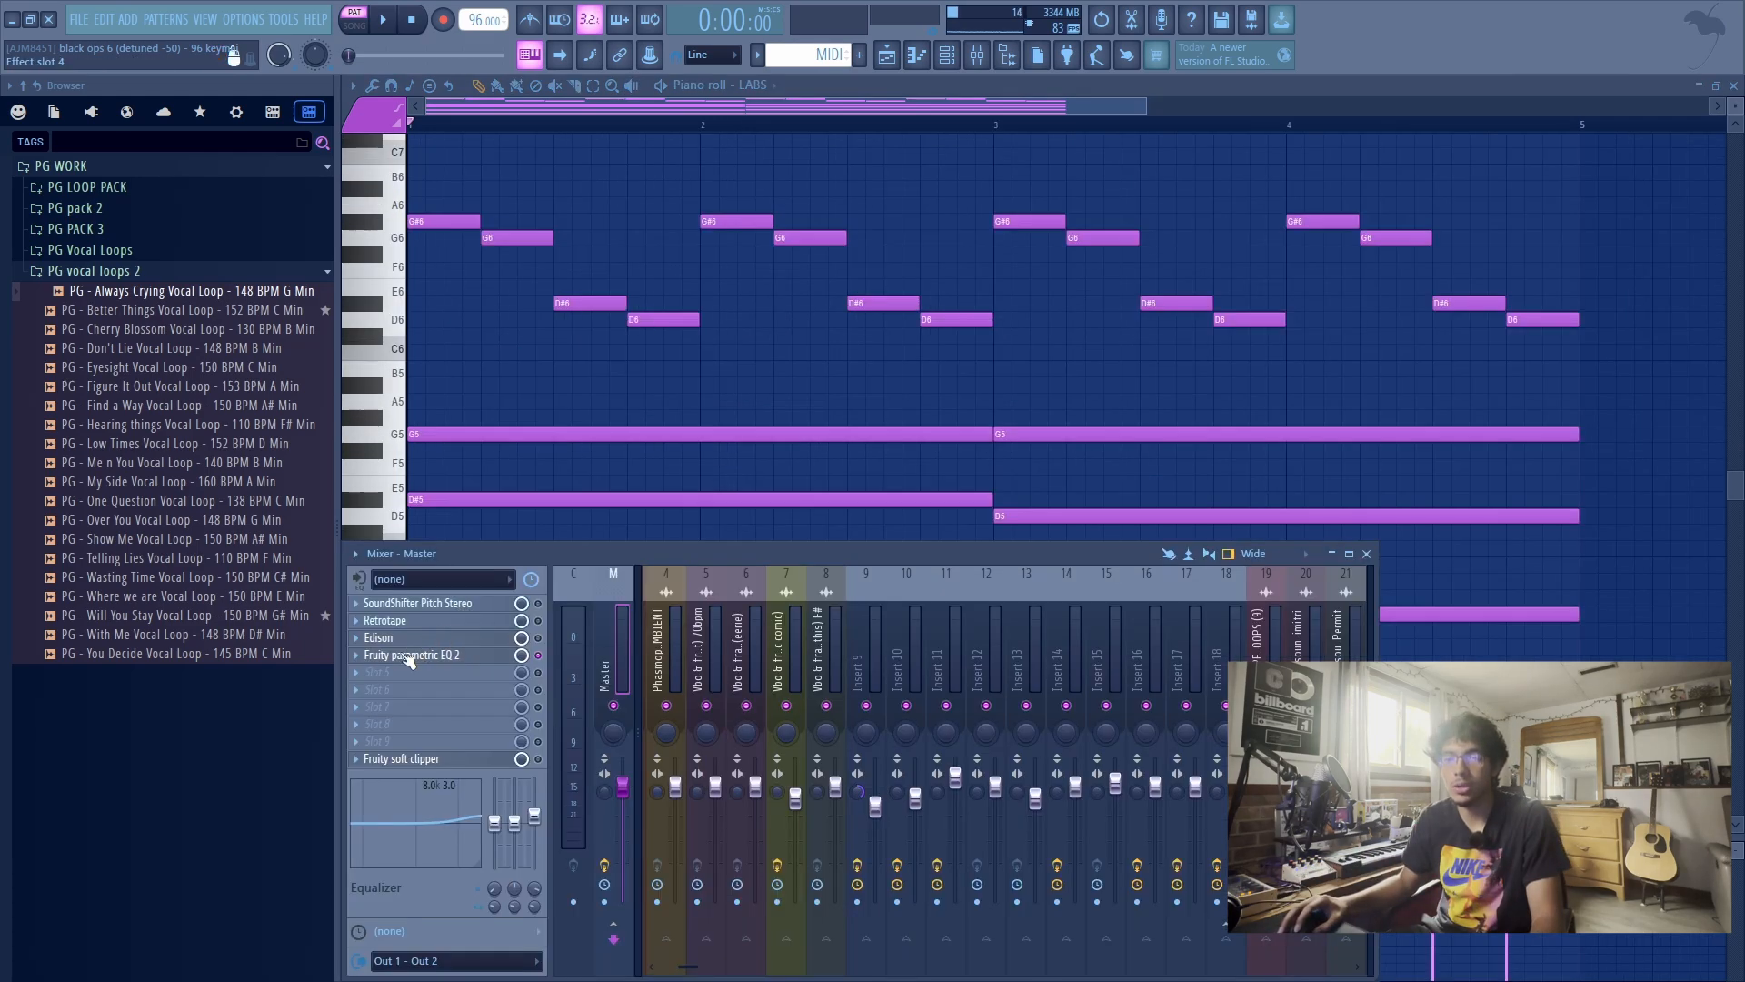
Put the loop in Keyscape's piano roll and compare its spectrum with the LABS version in the Master's Parametric EQ 2.
click(408, 656)
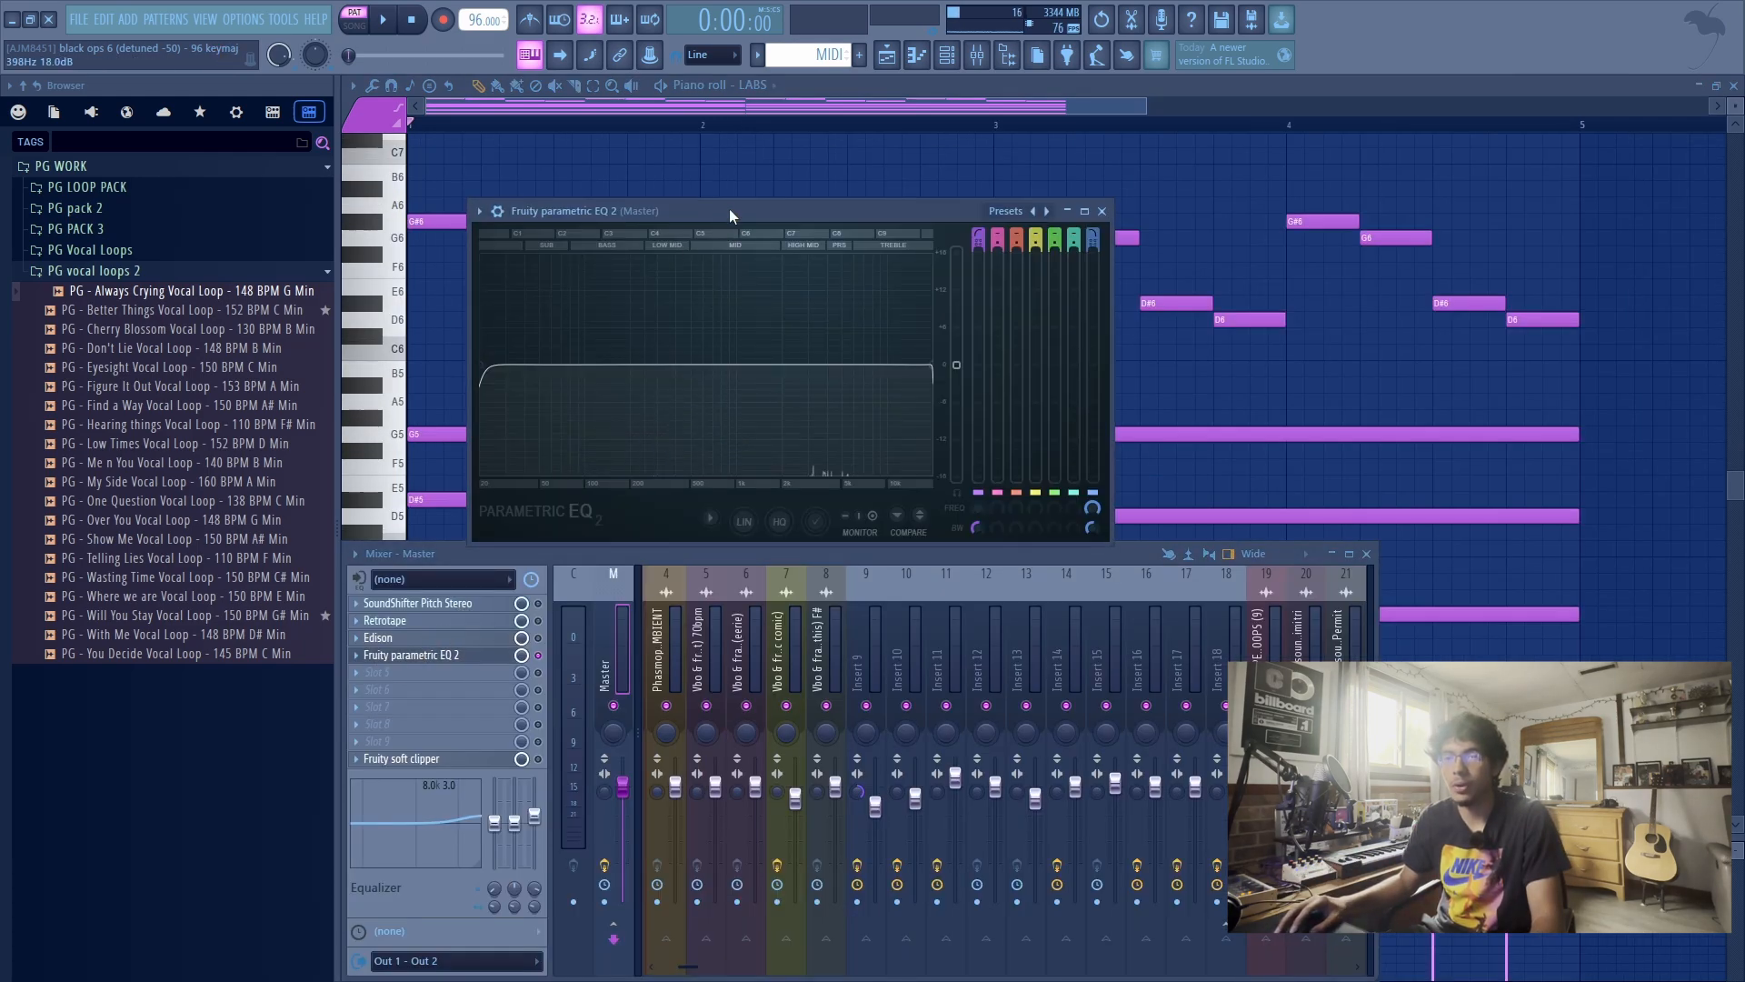
key(space)
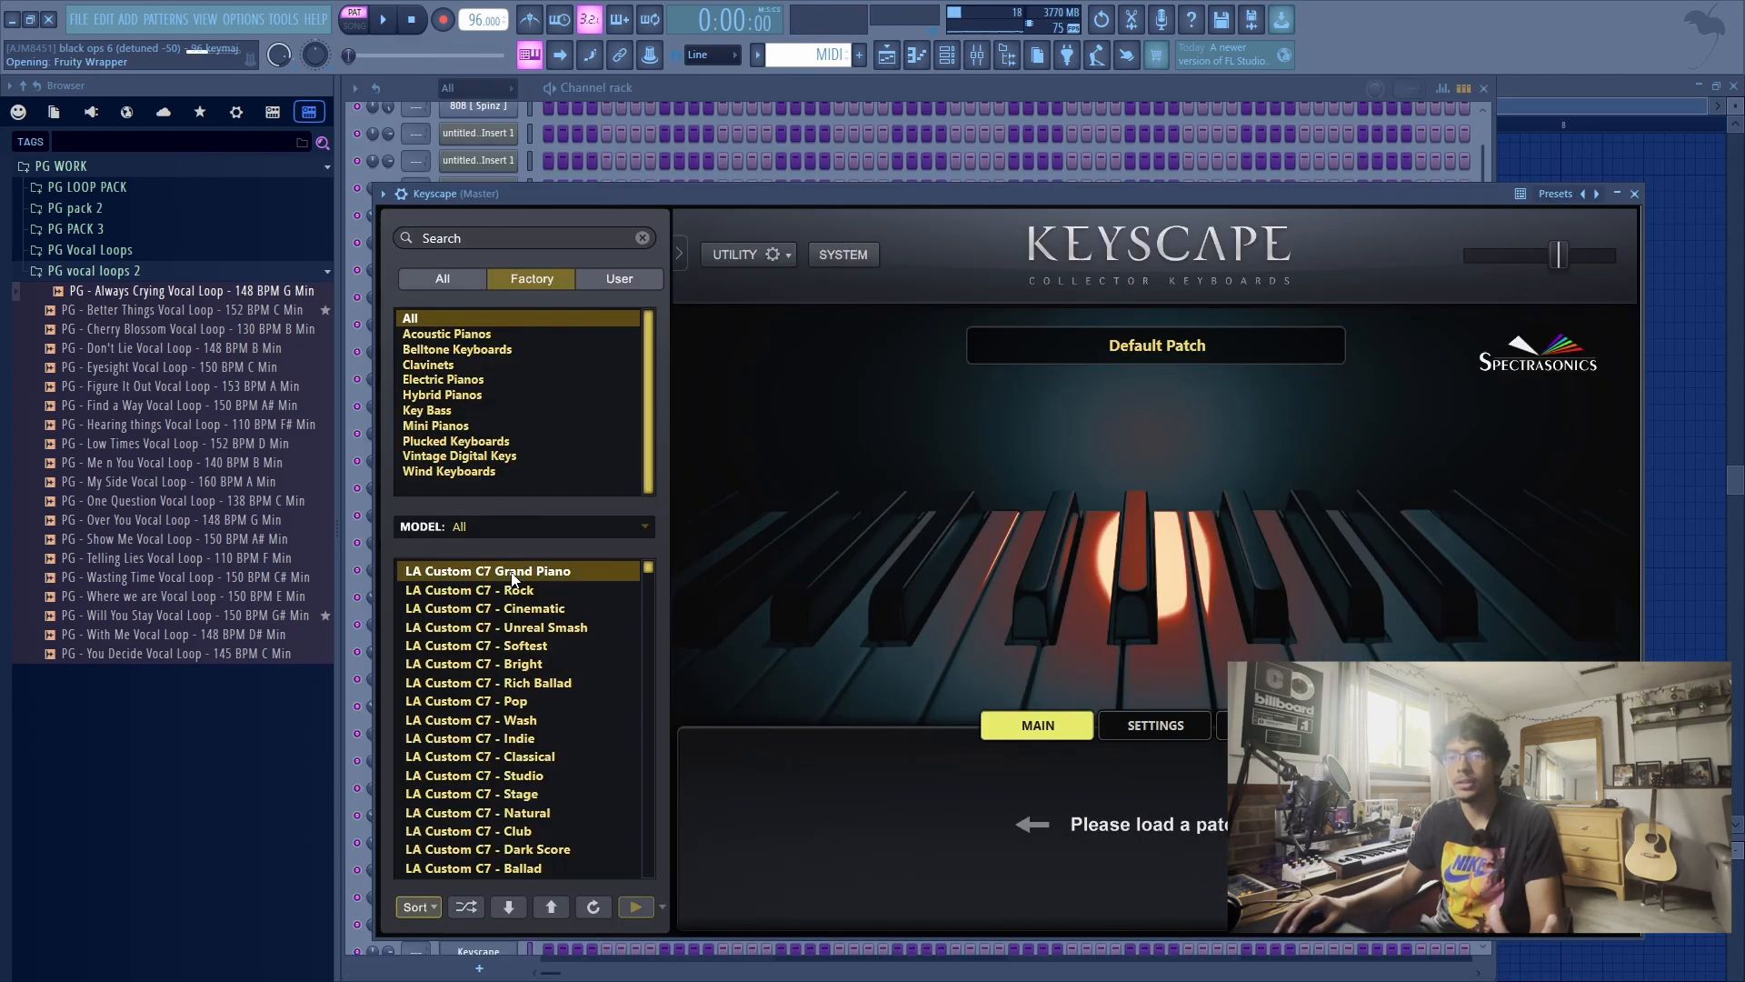
click(414, 93)
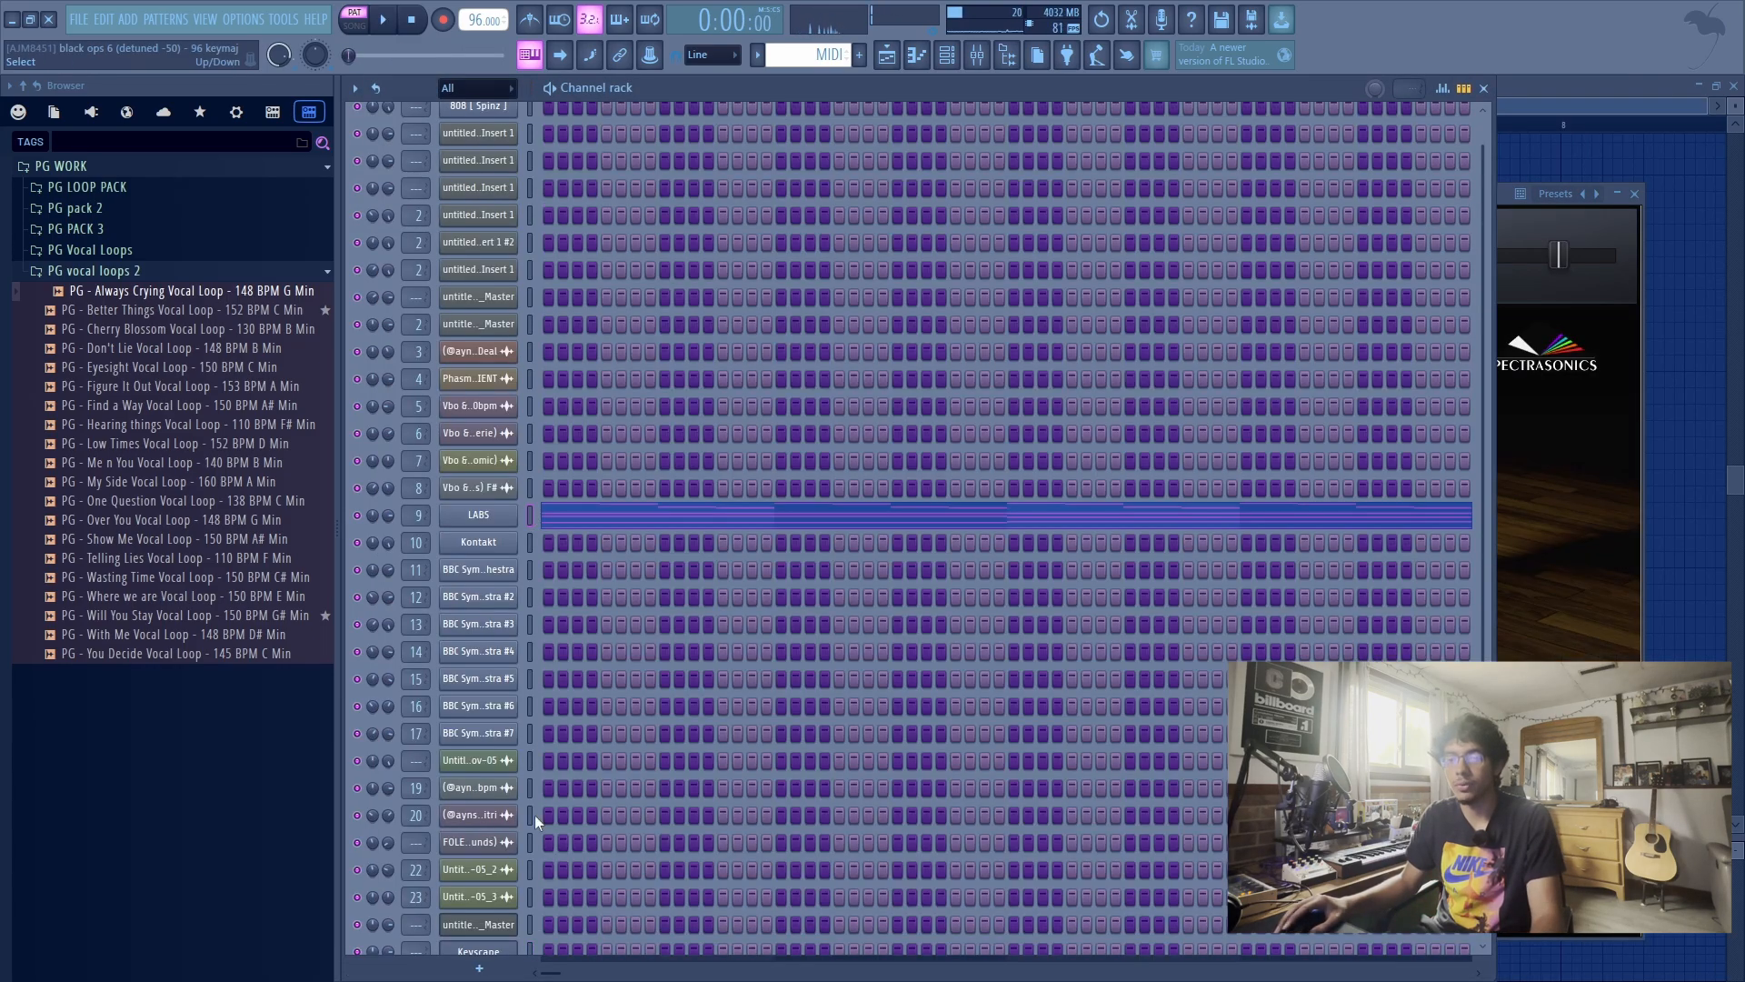
scroll(535, 864, down, 1)
click(533, 914)
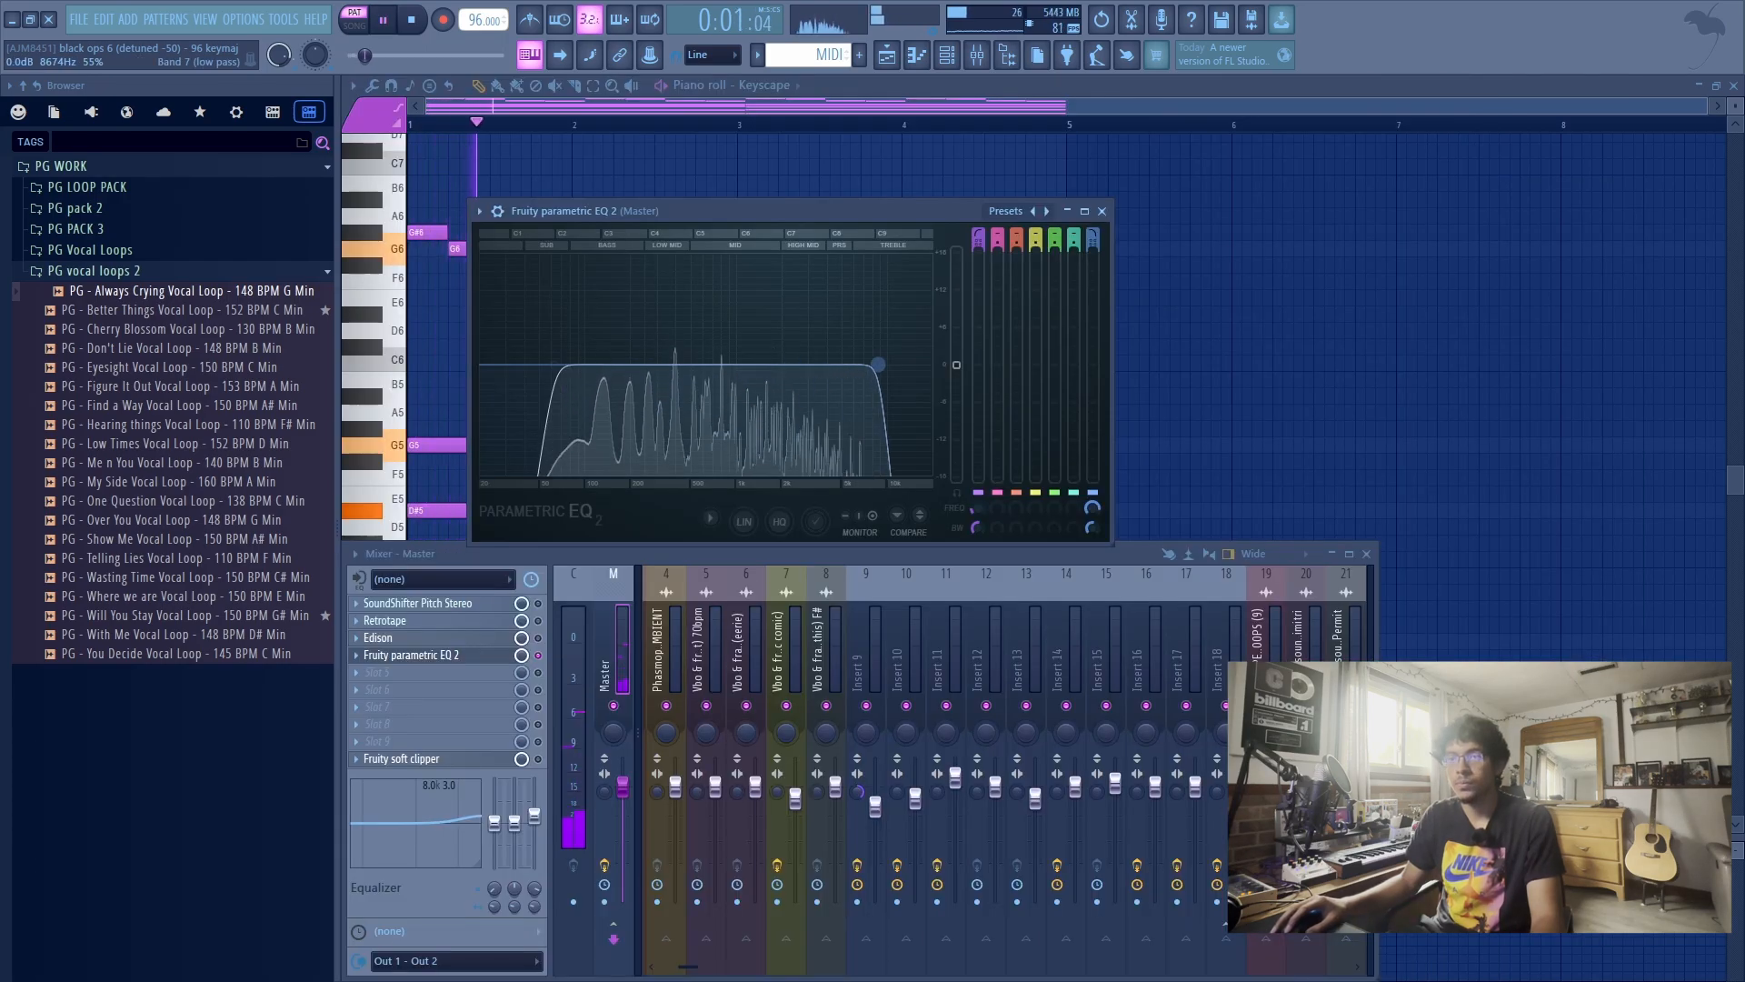
drag(552, 366, 480, 365)
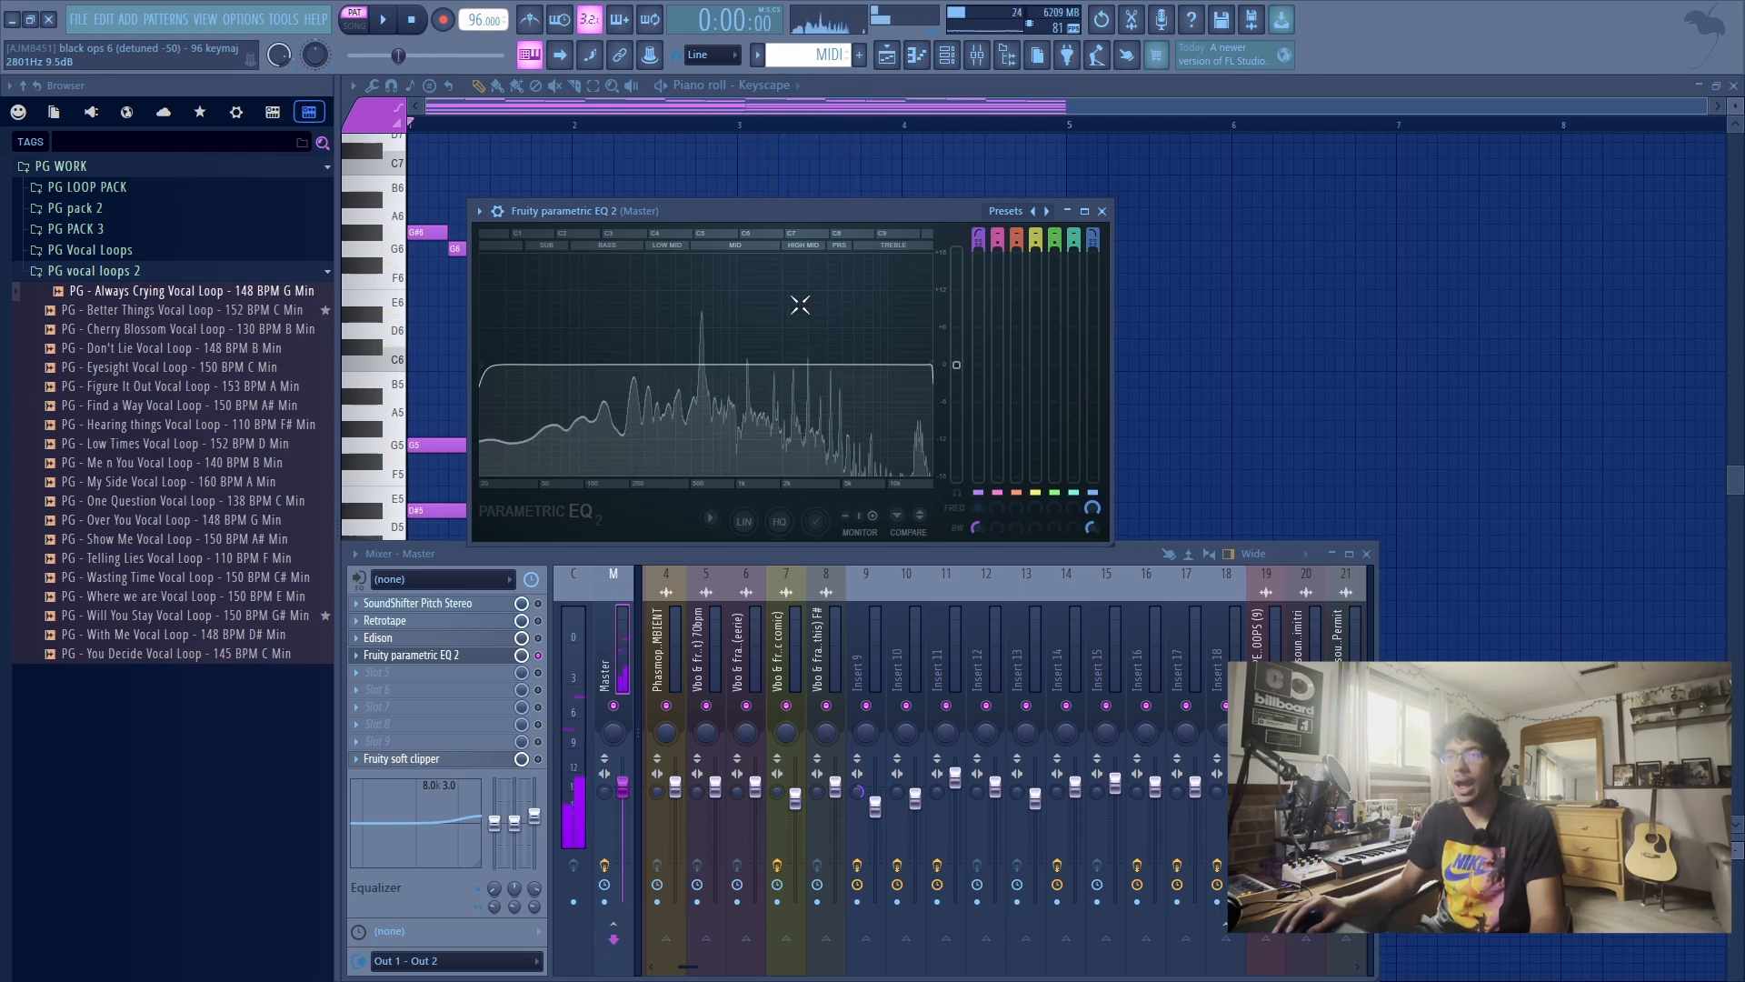
key(space)
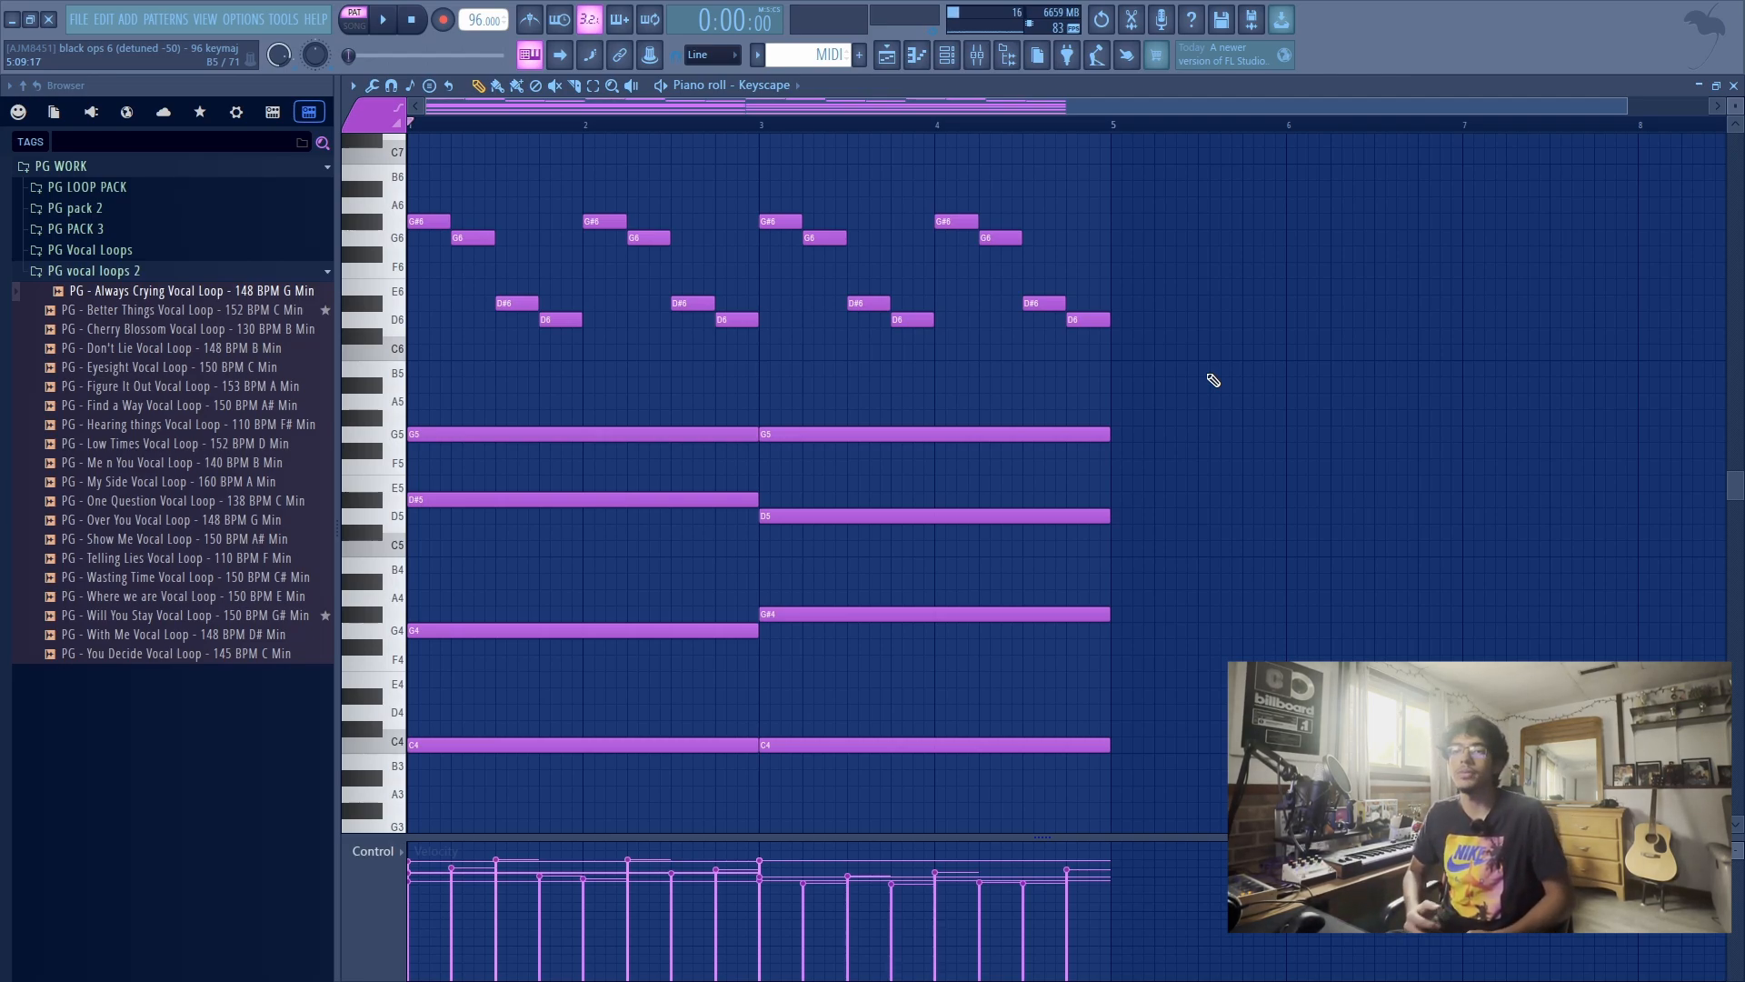
Stagger the chord note starts in the Keyscape loop, and slice the first C4 note and the second chord's G5 and D5 notes.
scroll(1049, 453, down, 1)
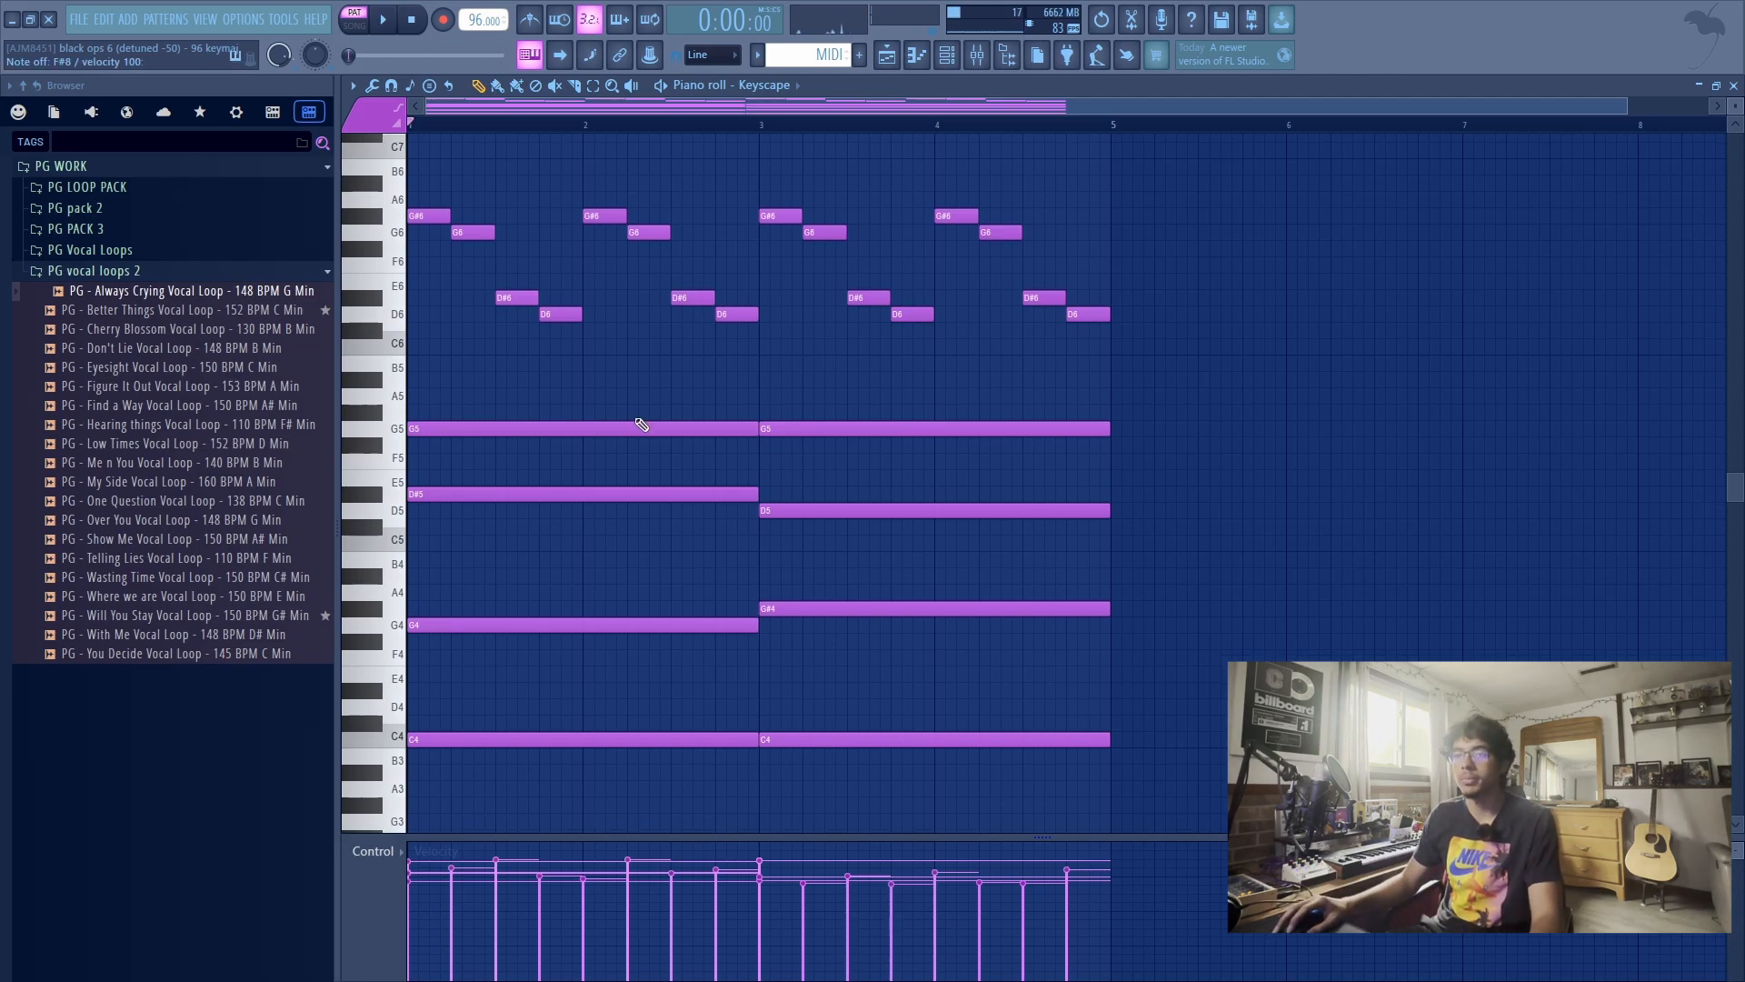
key(space)
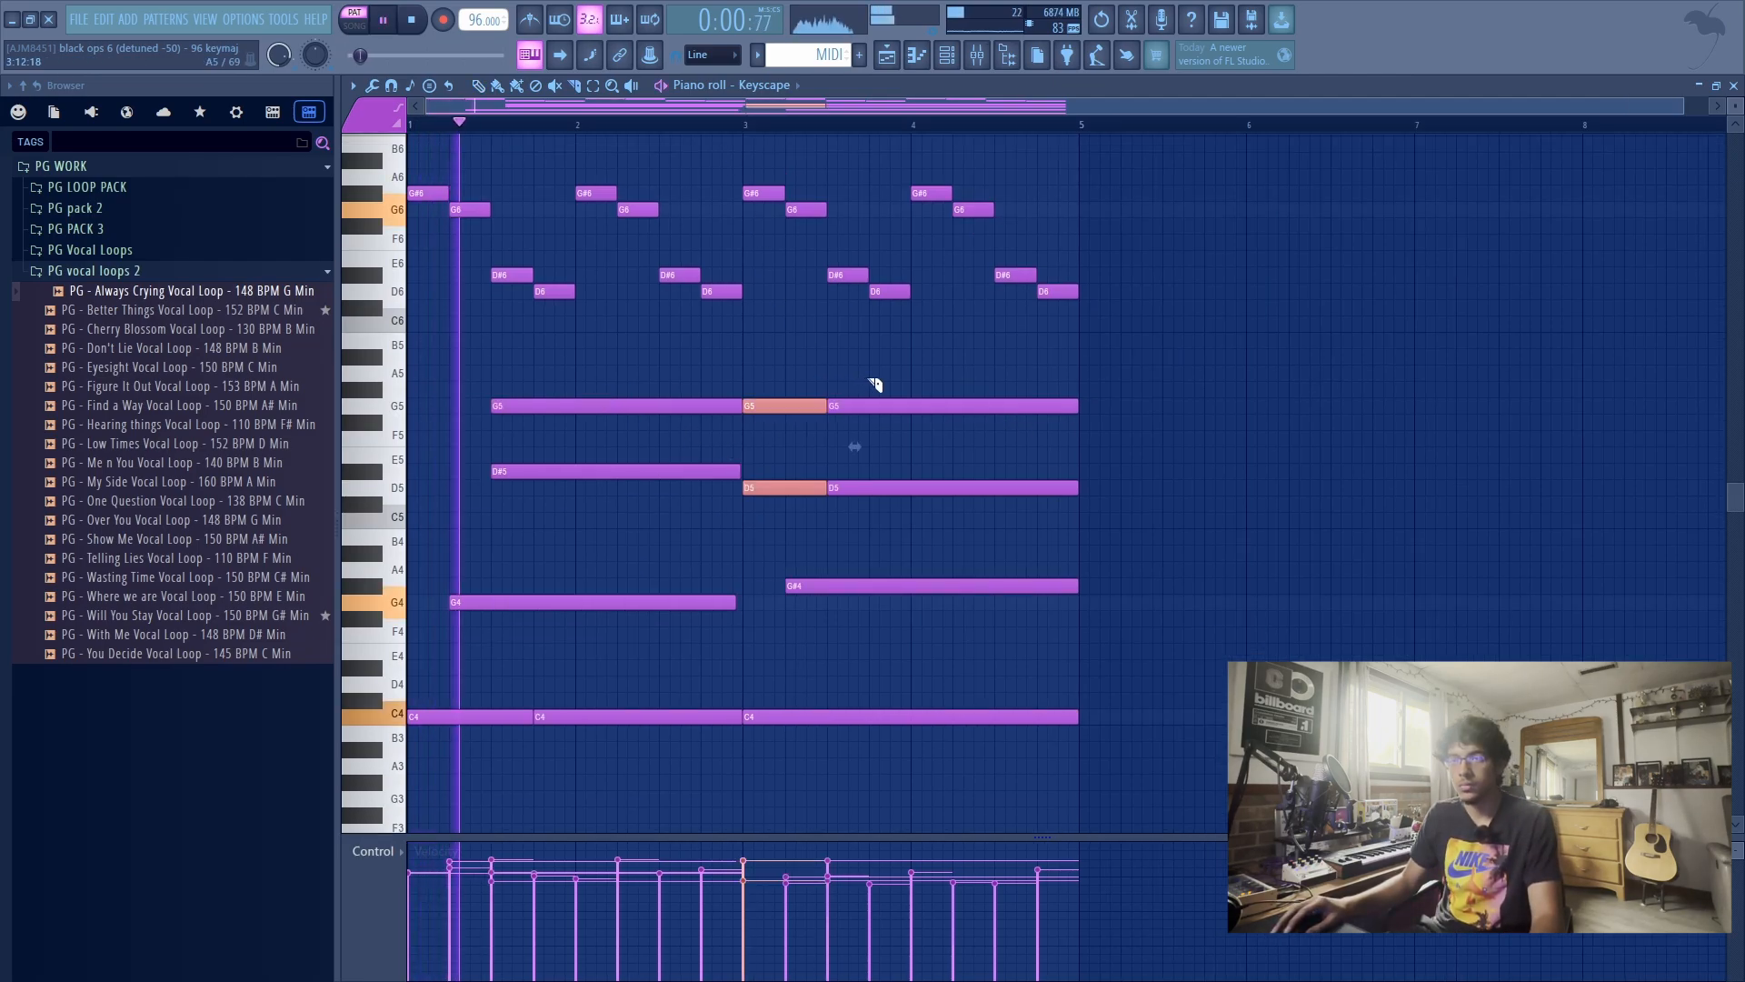
scroll(887, 366, down, 3)
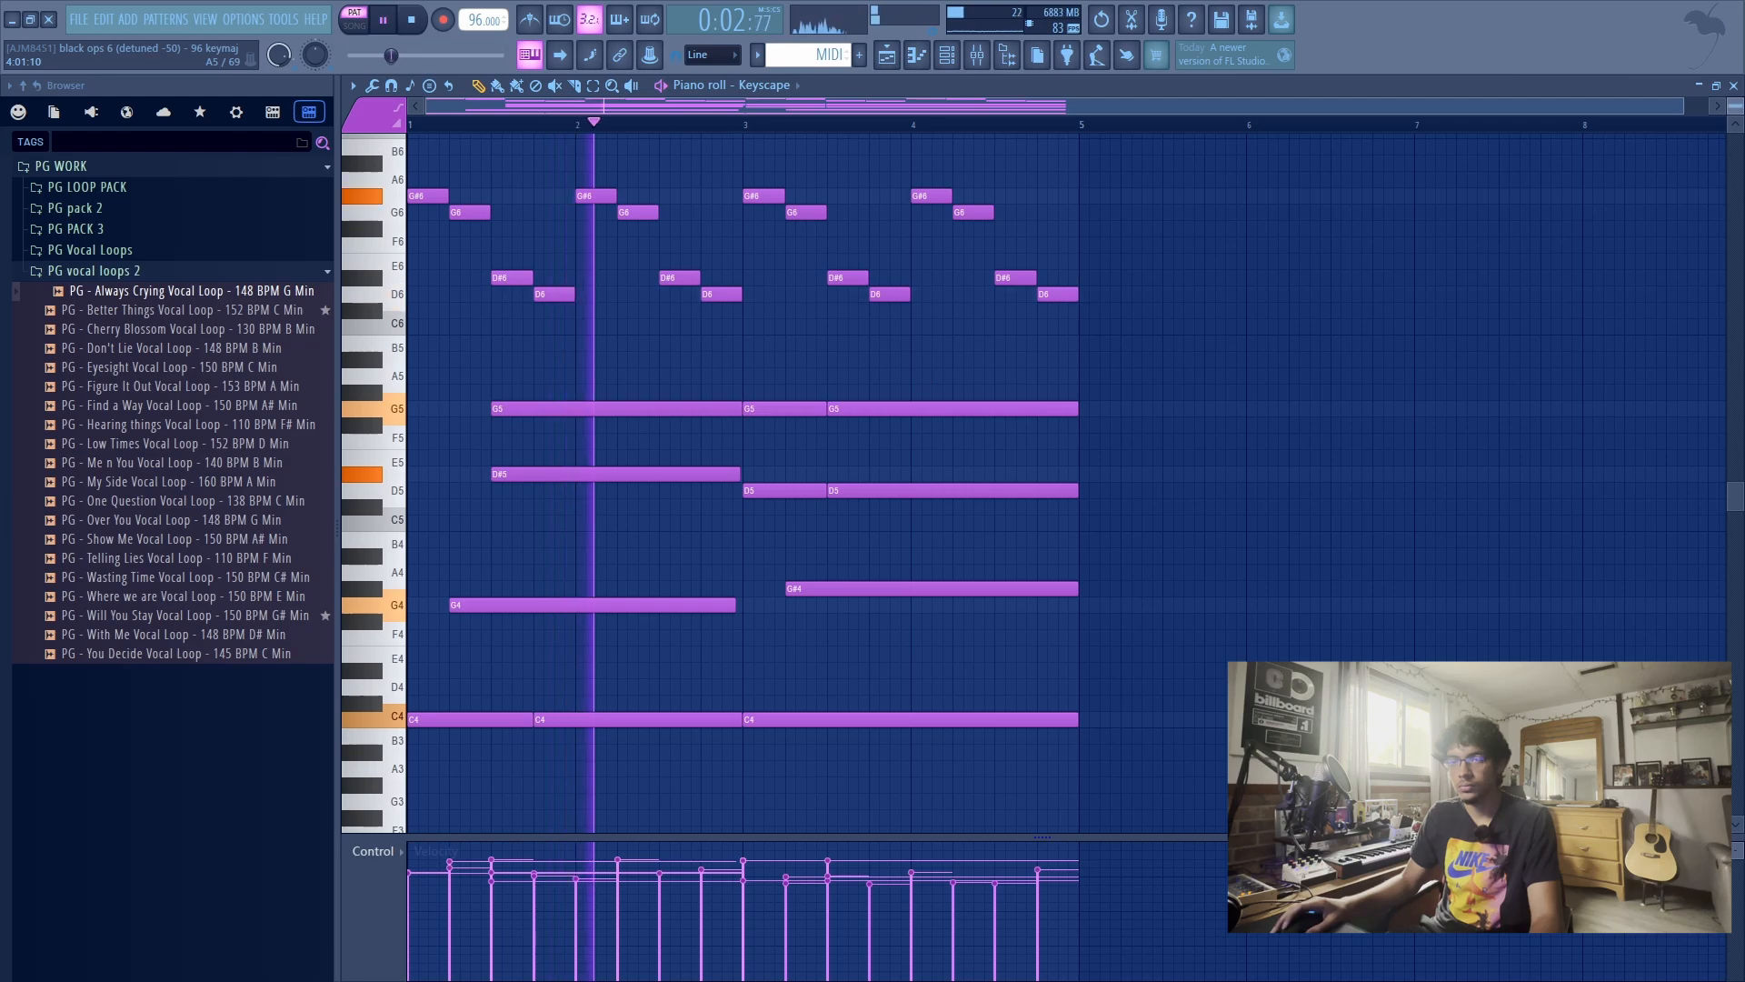
scroll(1045, 400, up, 2)
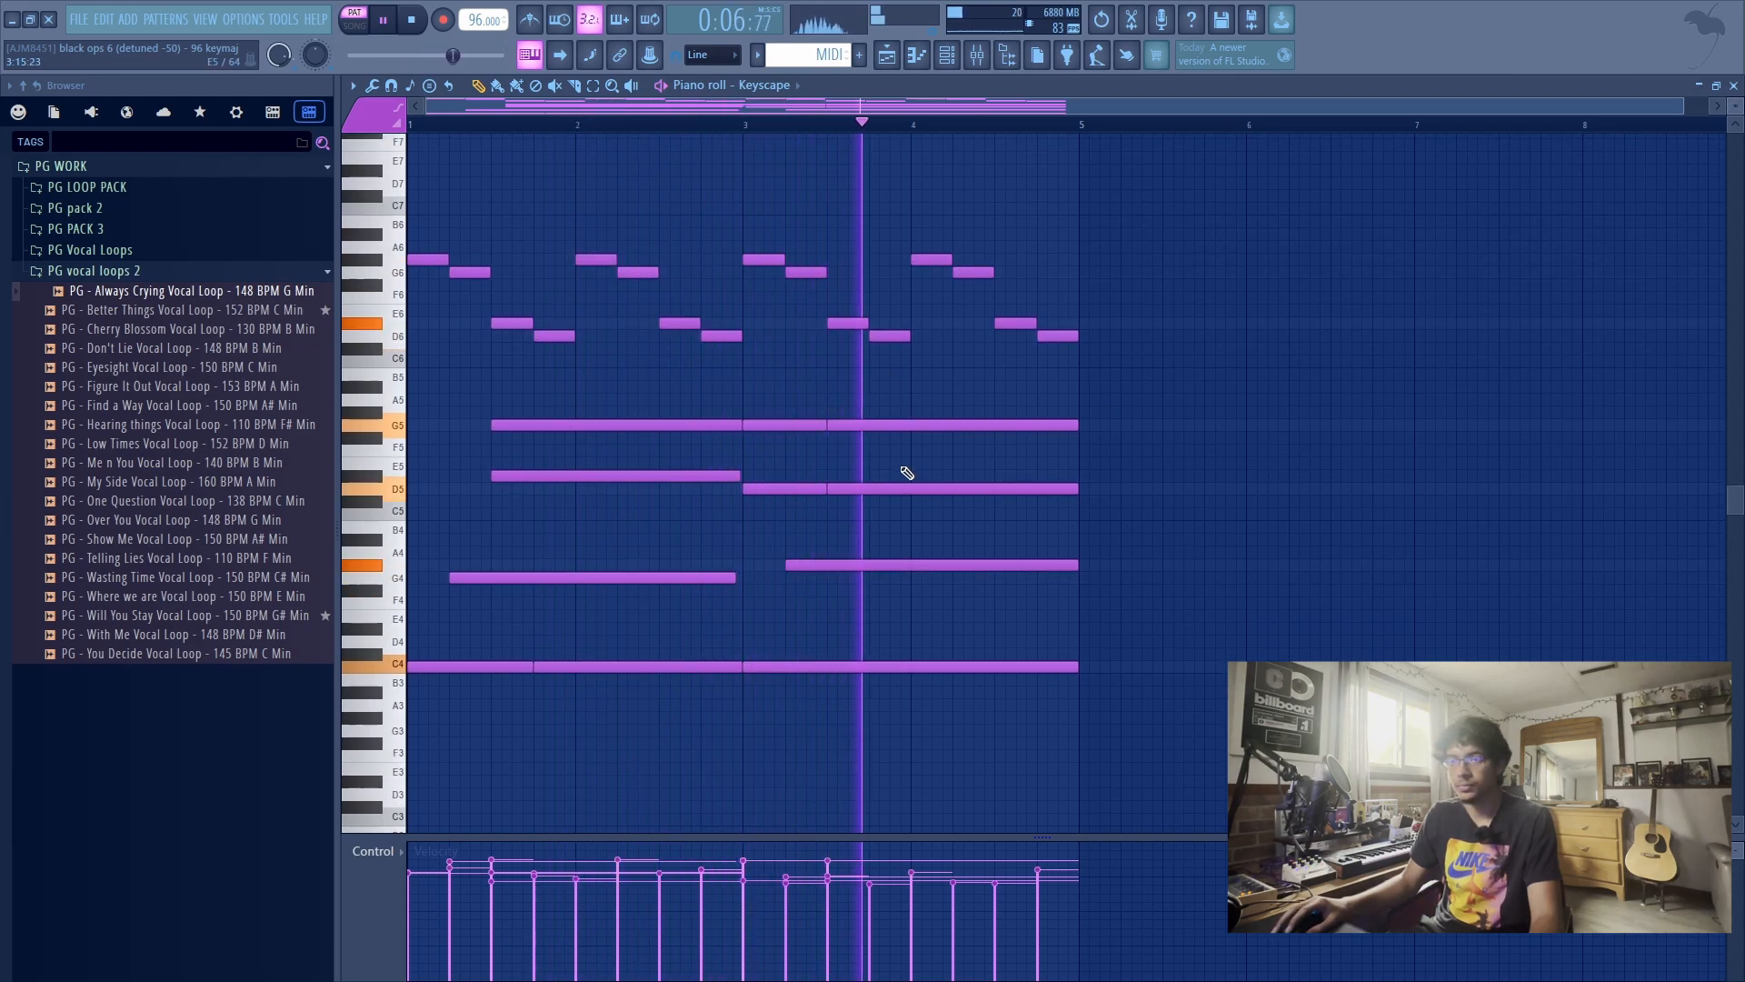
Slice the second chord's G5 and D5 notes again at beat 4 of bar 3 and listen to the loop.
drag(871, 510, 873, 407)
click(908, 402)
scroll(914, 427, up, 1)
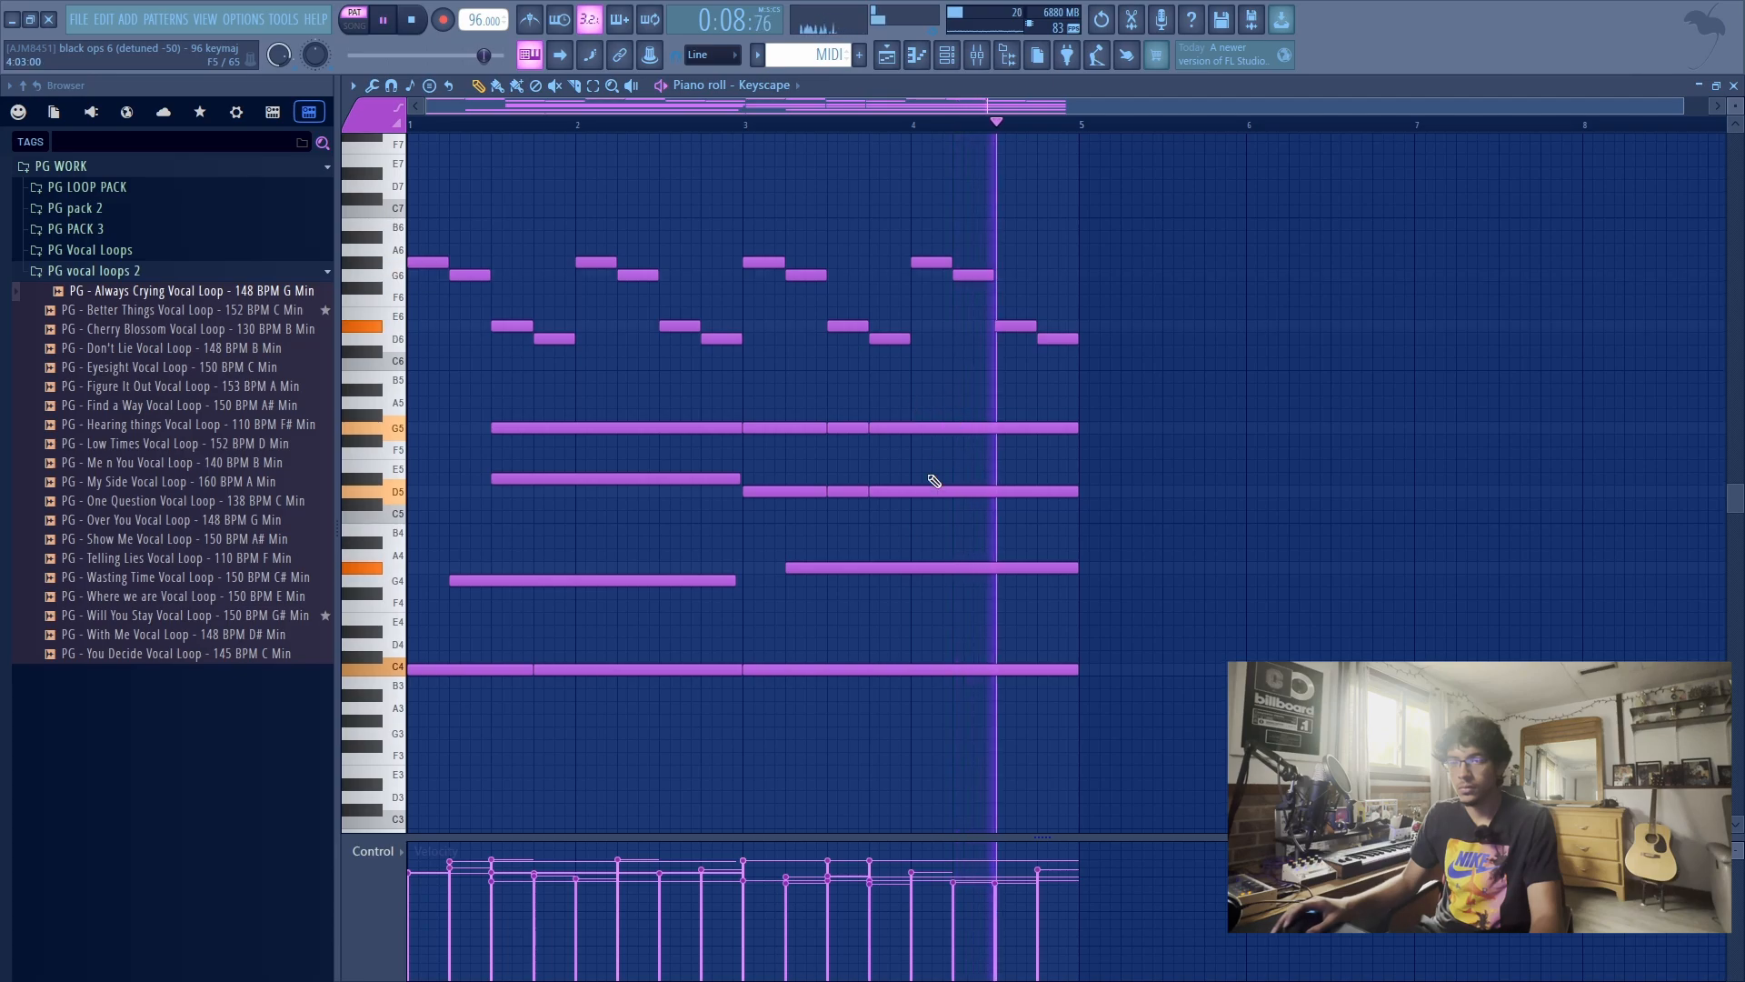
key(p)
key(space)
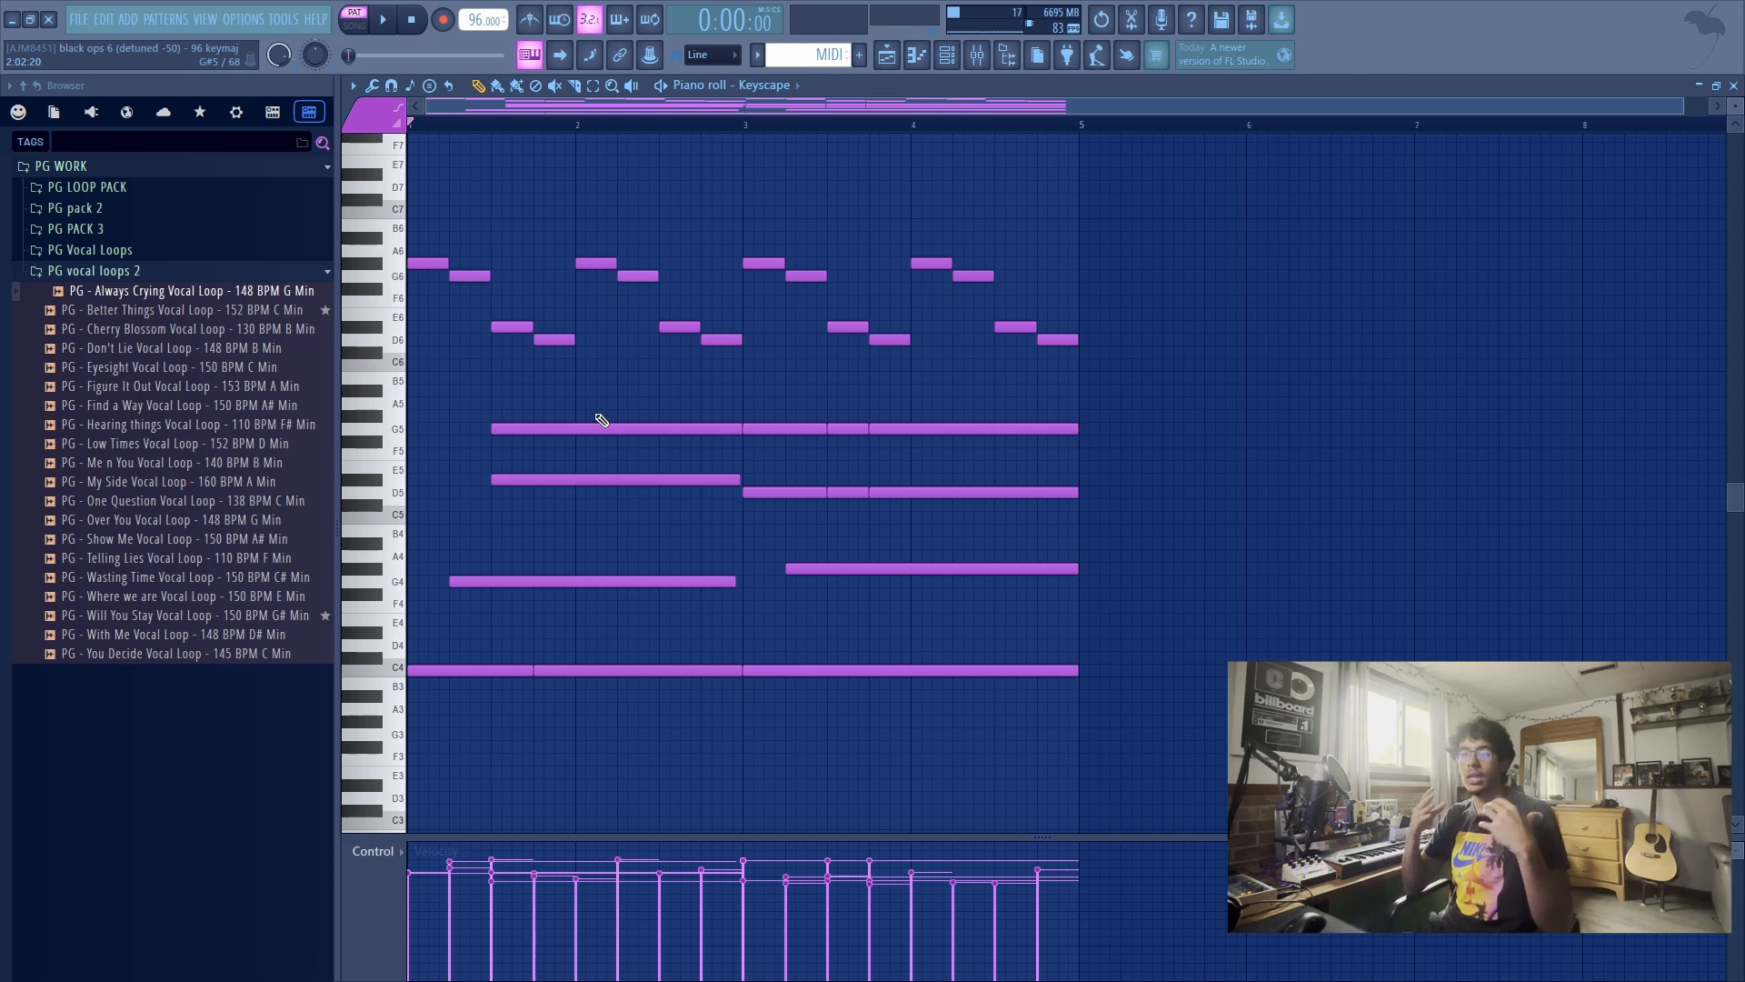
Copy the C4 bass notes down an octave to C3, and add a long D5 note at the start of the first chord.
key(space)
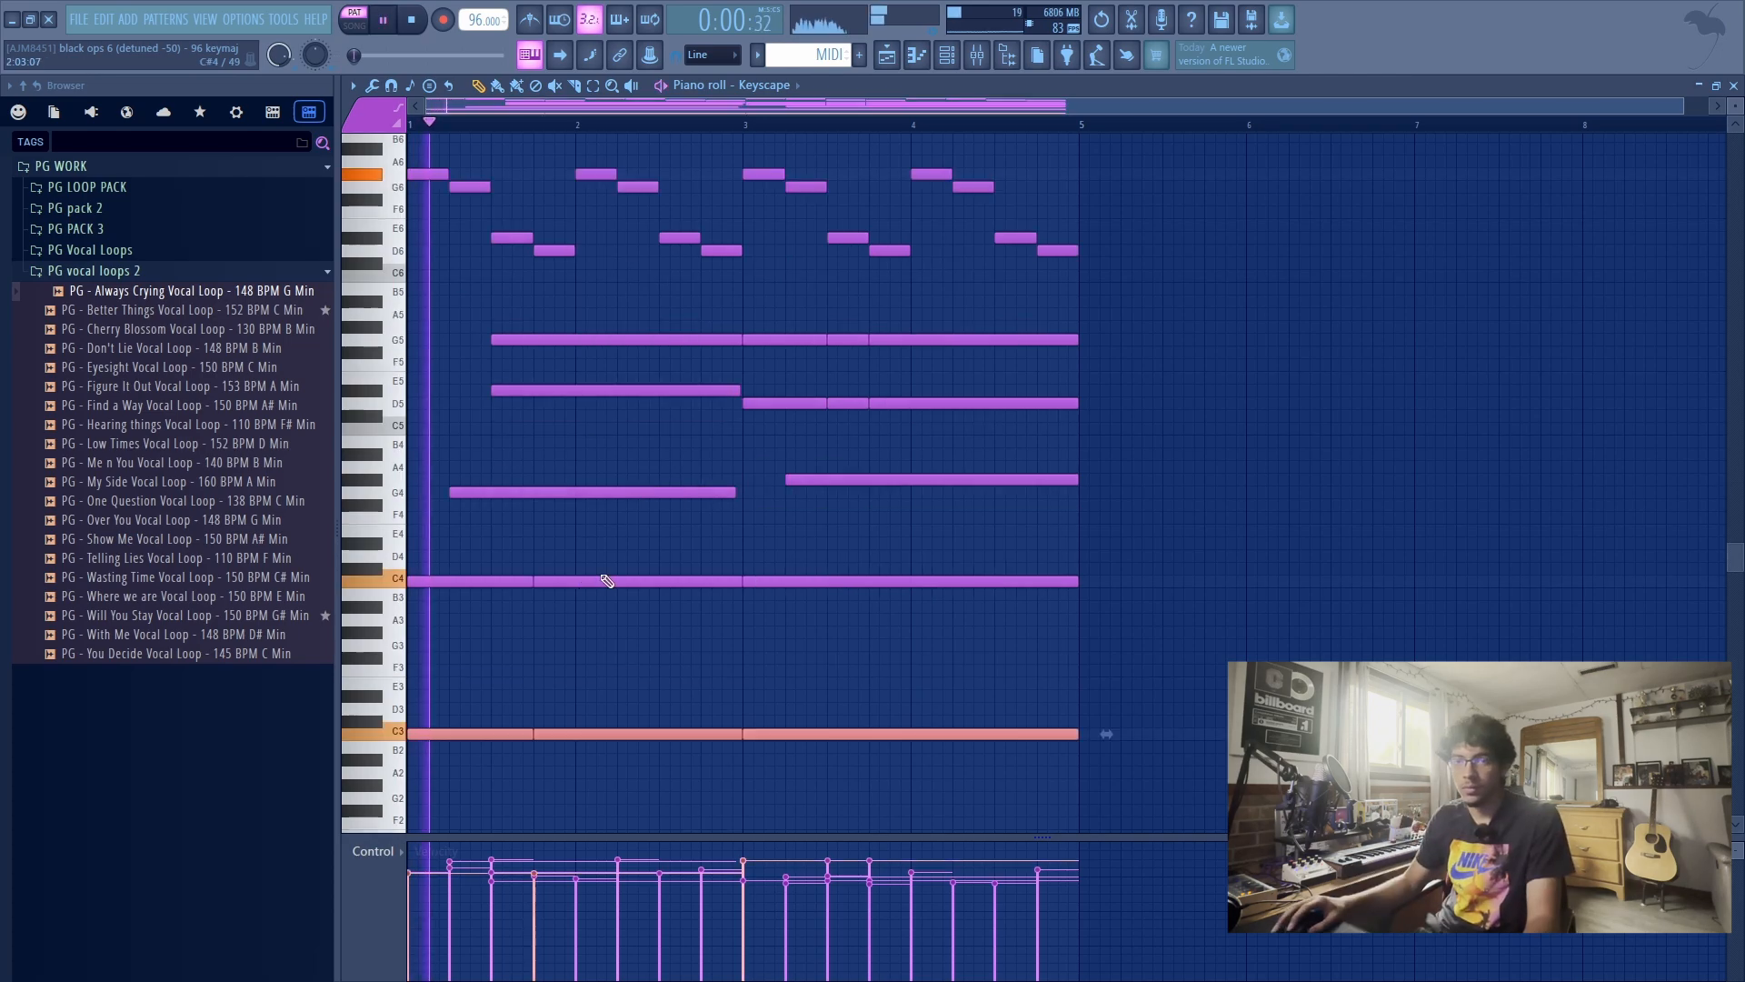
key(ctrl+d)
key(space)
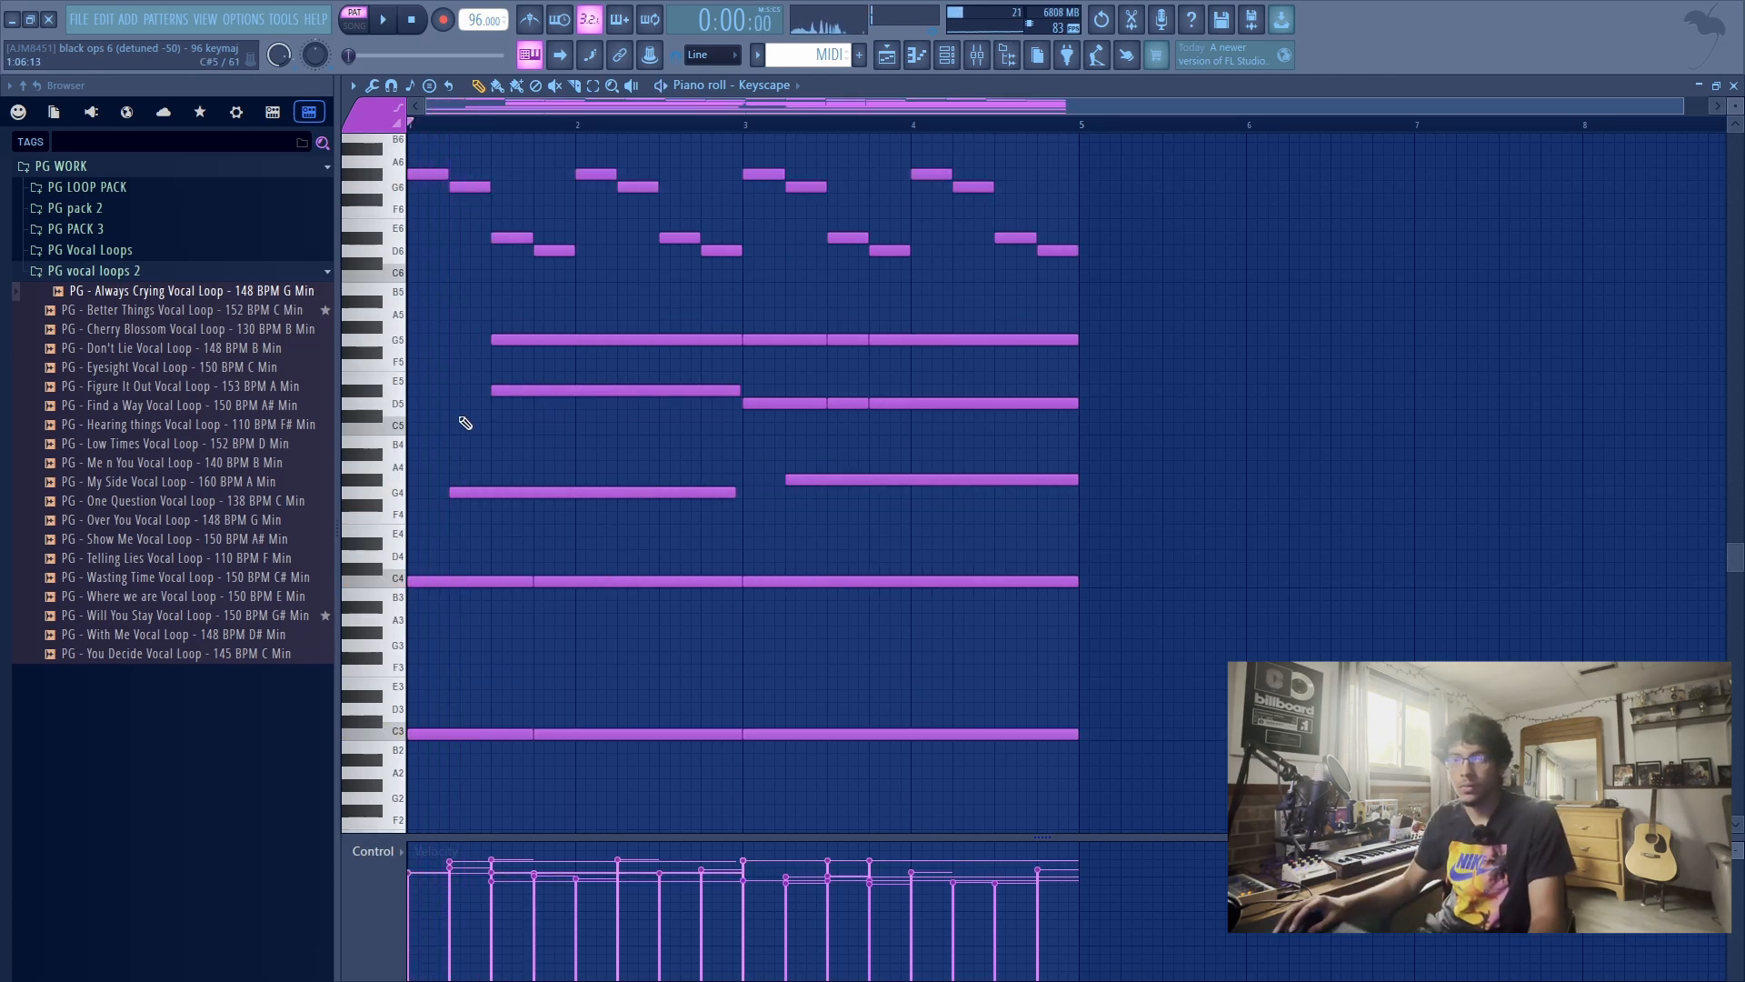
drag(431, 418, 396, 400)
key(space)
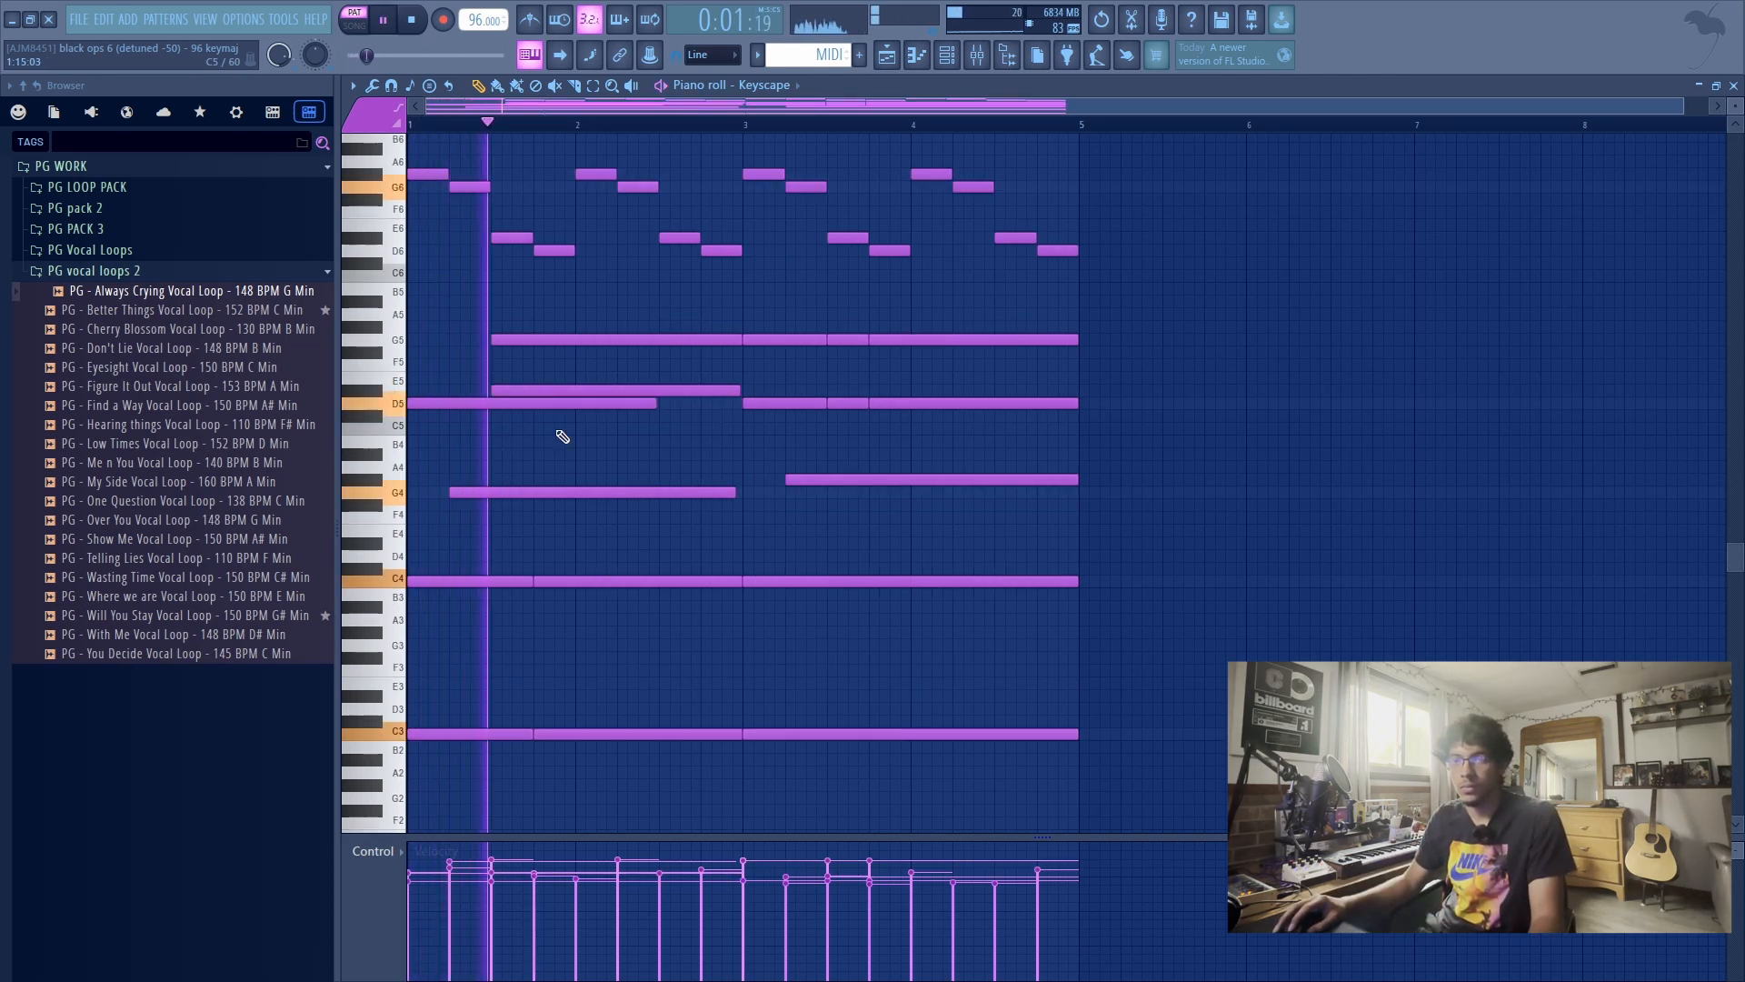
Extend the first C3 note to the end of bar 2 and delete the C4 and C3 bass notes in bars 3 and 4.
right_click(652, 733)
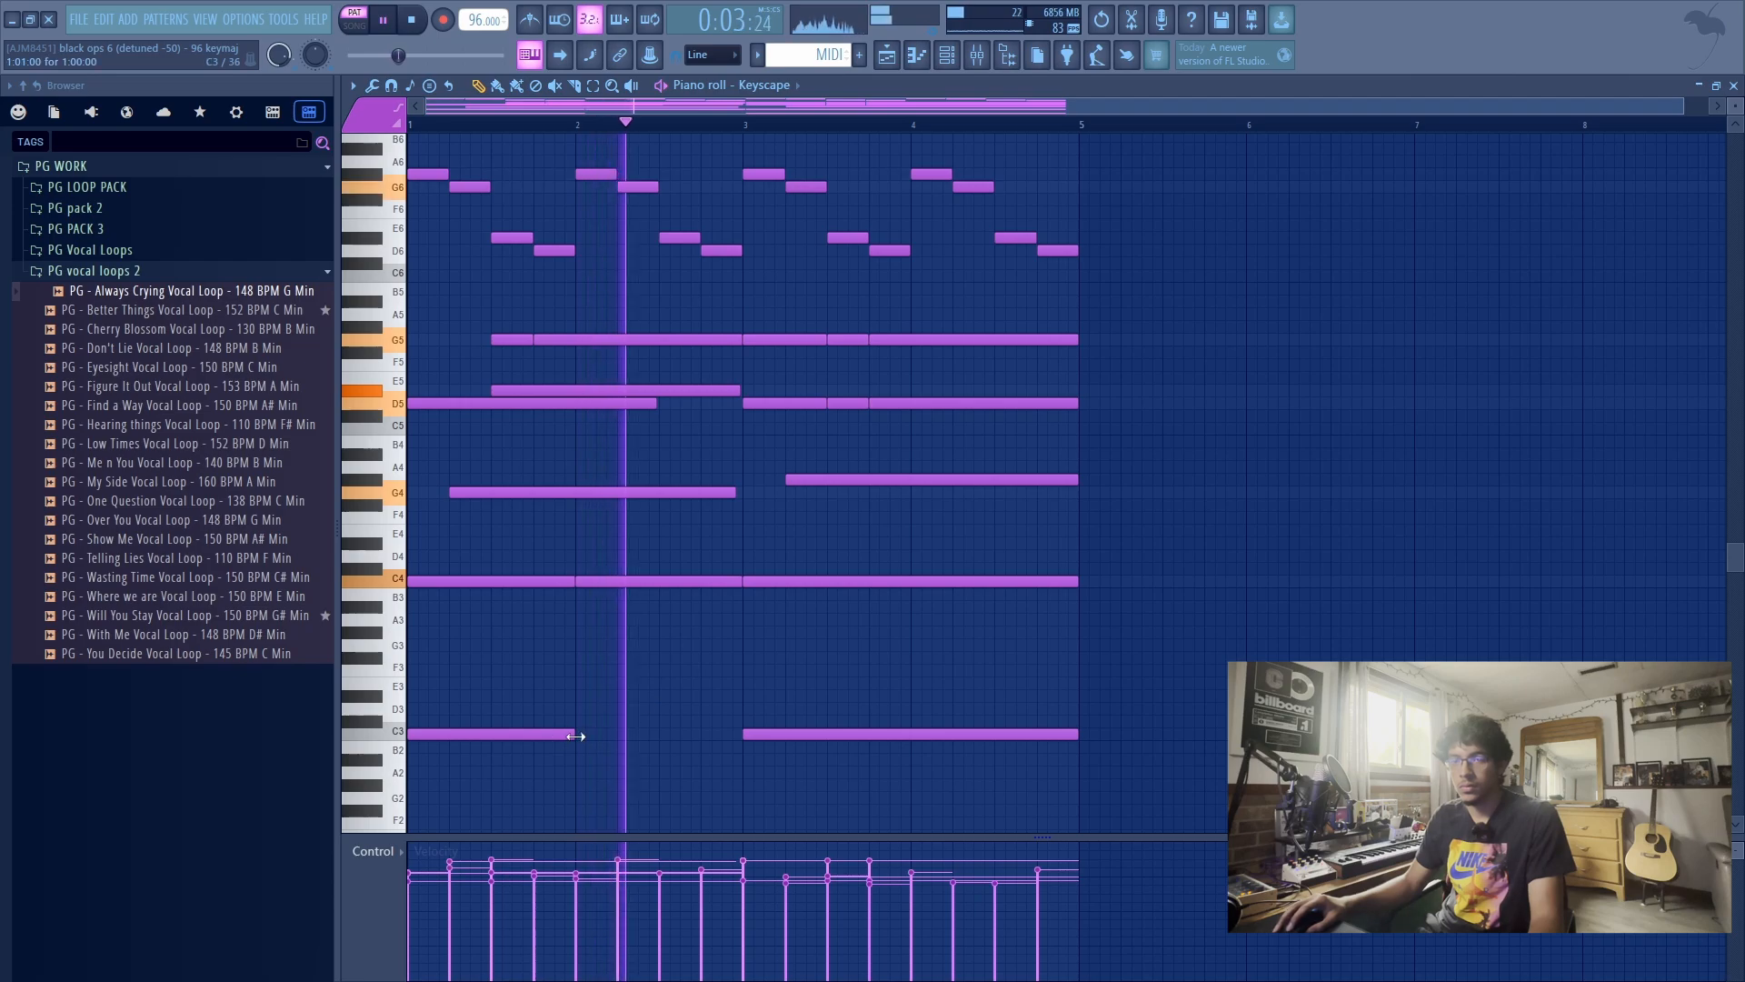
drag(576, 733, 737, 710)
key(space)
key(space)
right_click(796, 582)
right_click(812, 733)
Slice the C3 note at beat 4 of bar 1 and extend the first C4 note to the end of bar 2.
key(c)
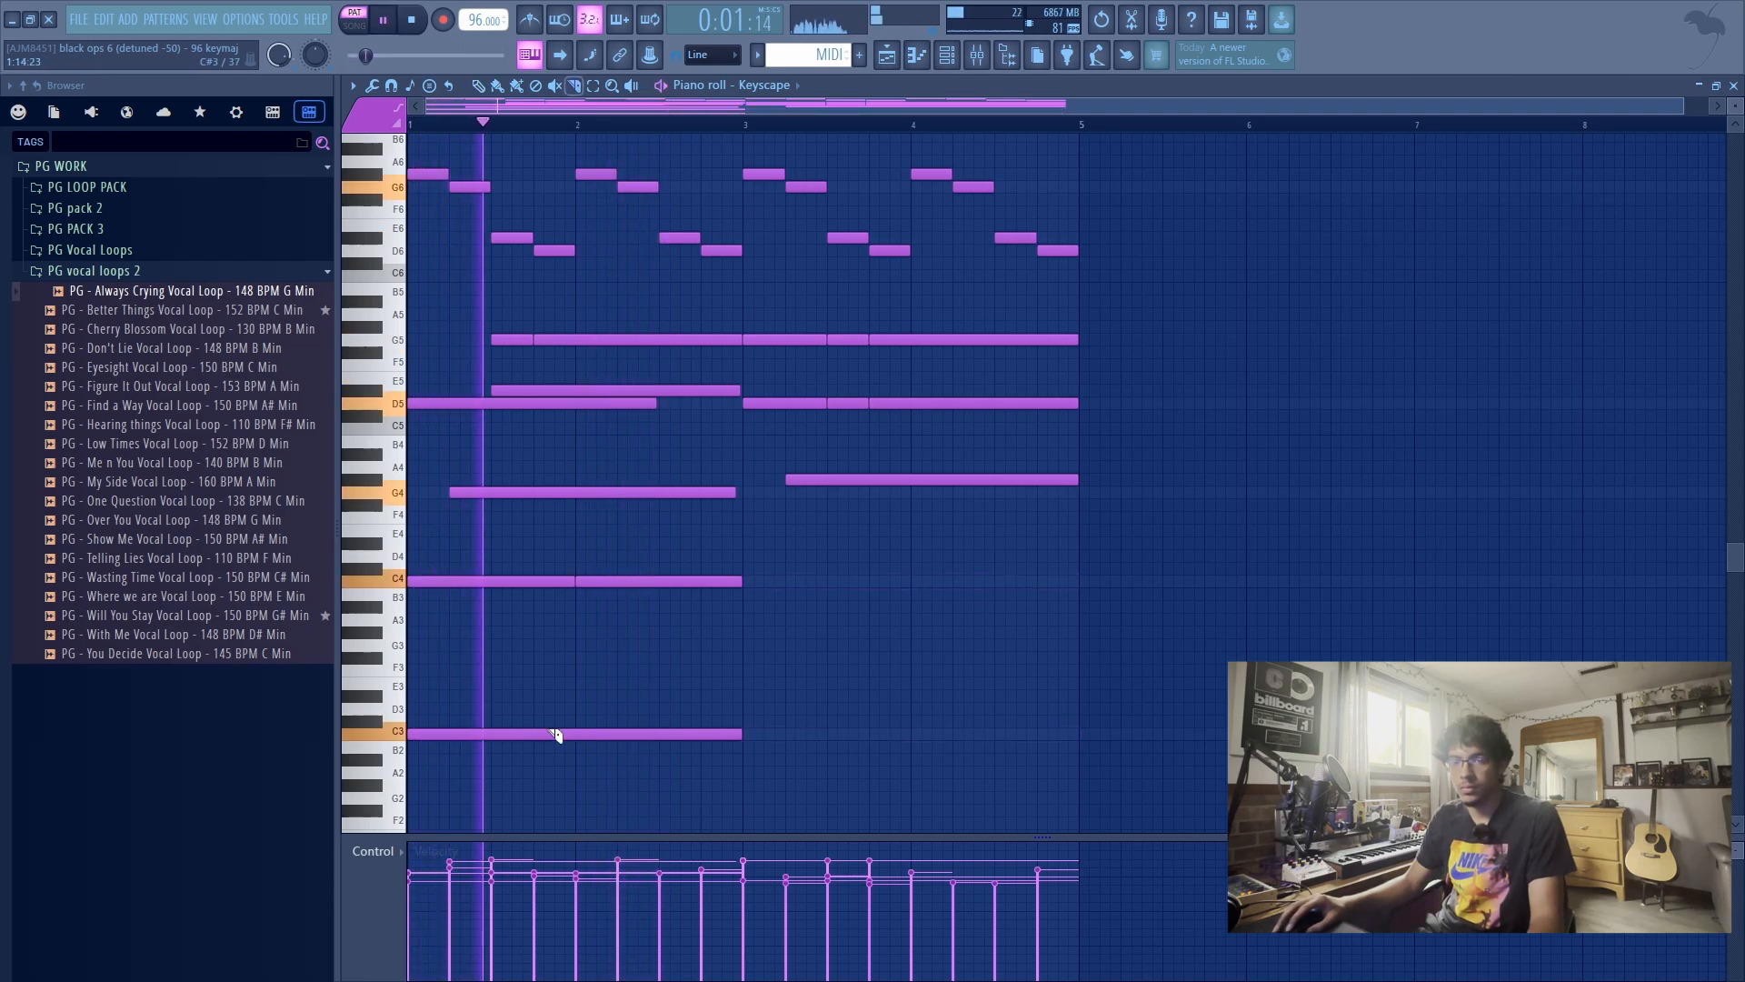
drag(537, 749, 537, 717)
right_click(597, 583)
drag(573, 579, 741, 587)
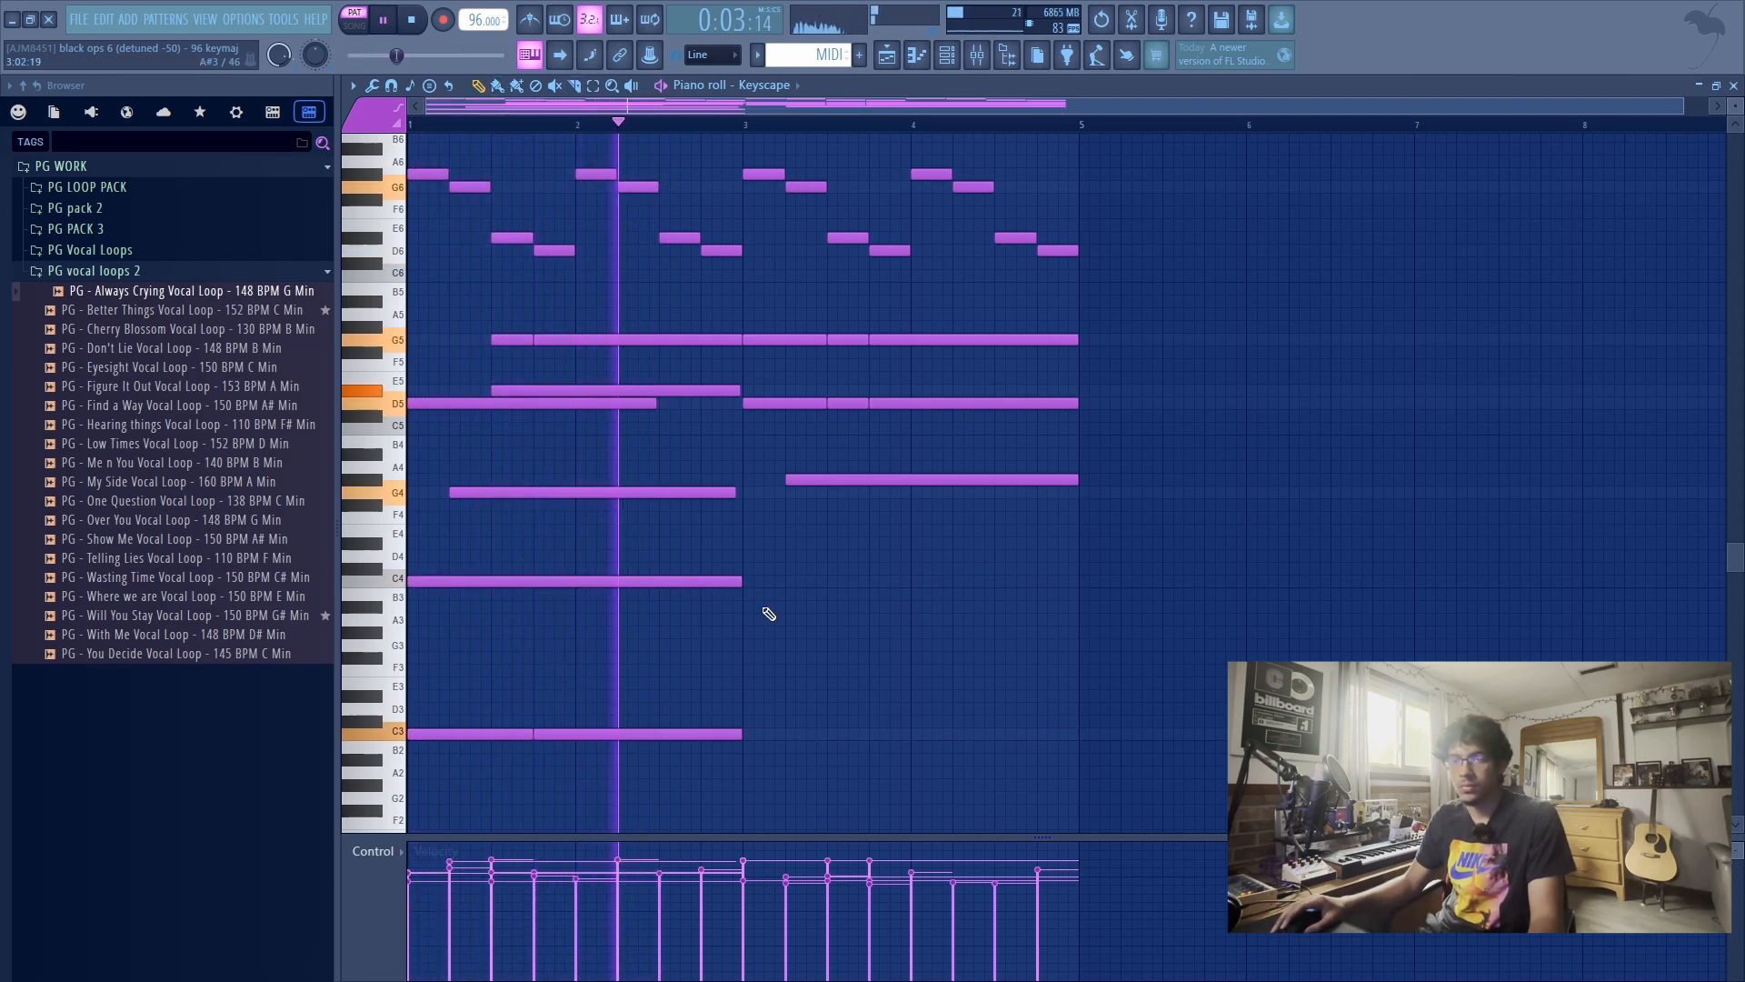
Build a short turnaround chord of F5, C5, G#4, A#3 and A#2 on beat 4 of bar 2, adding A#4 on beat 3.
key(c)
key(space)
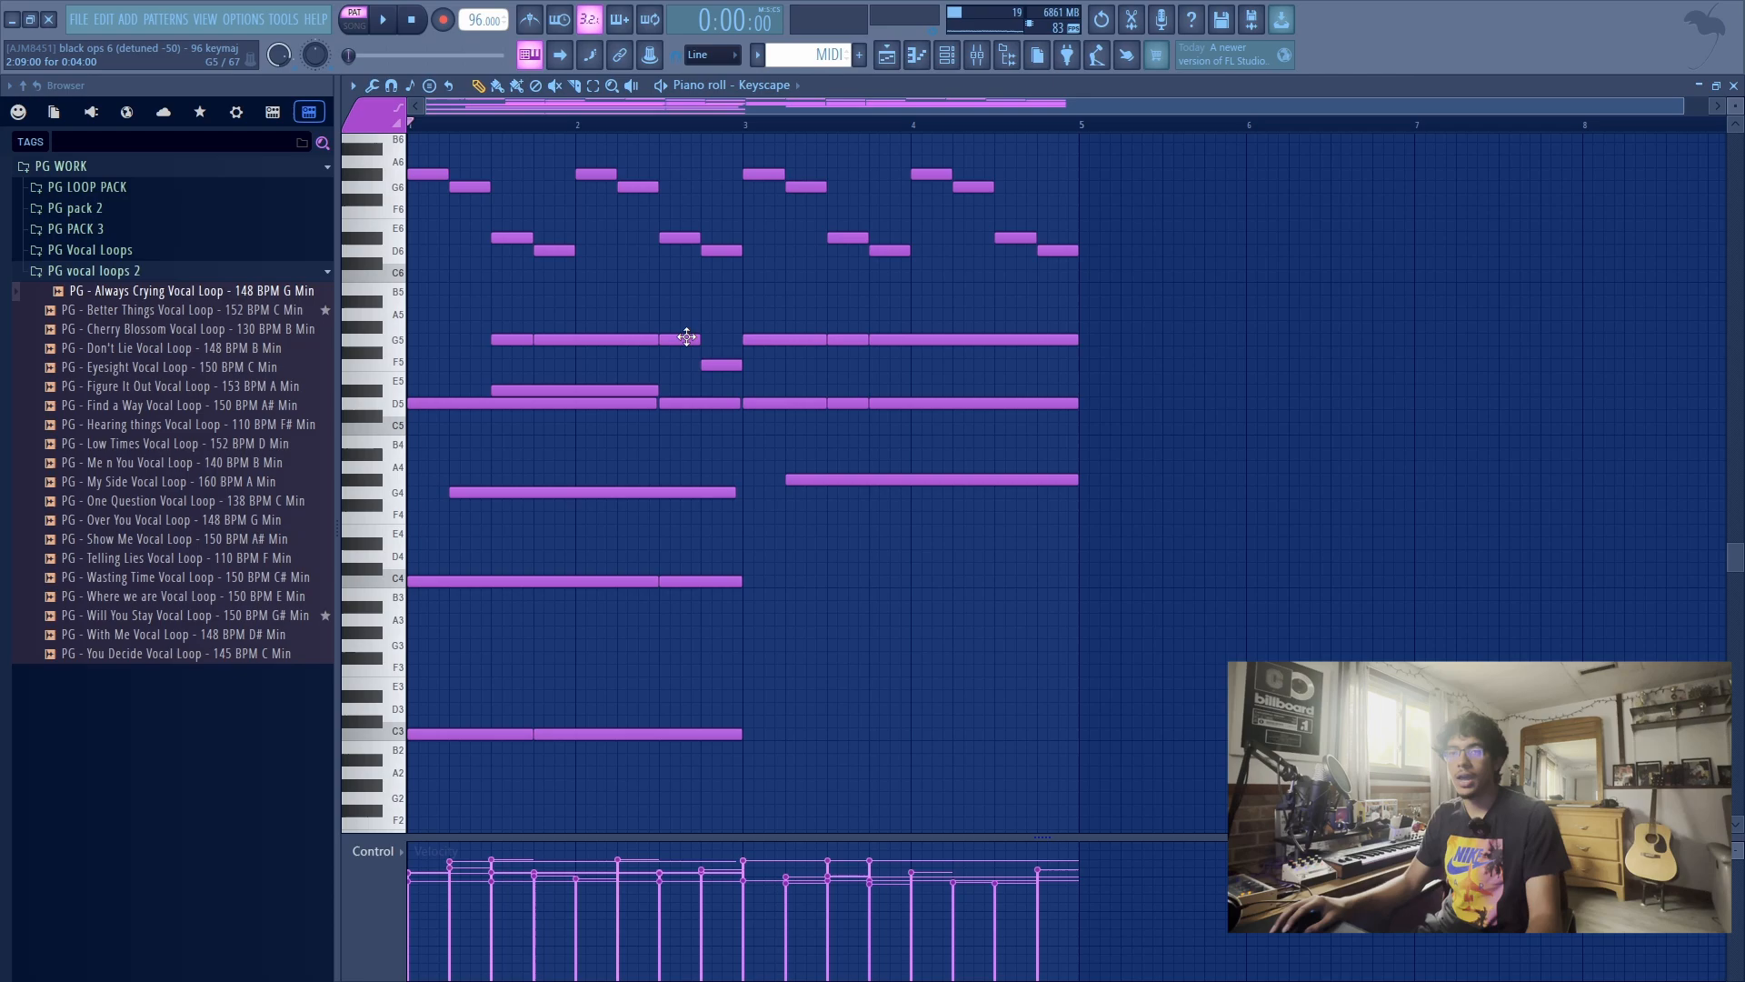
drag(686, 337, 733, 767)
scroll(691, 441, up, 3)
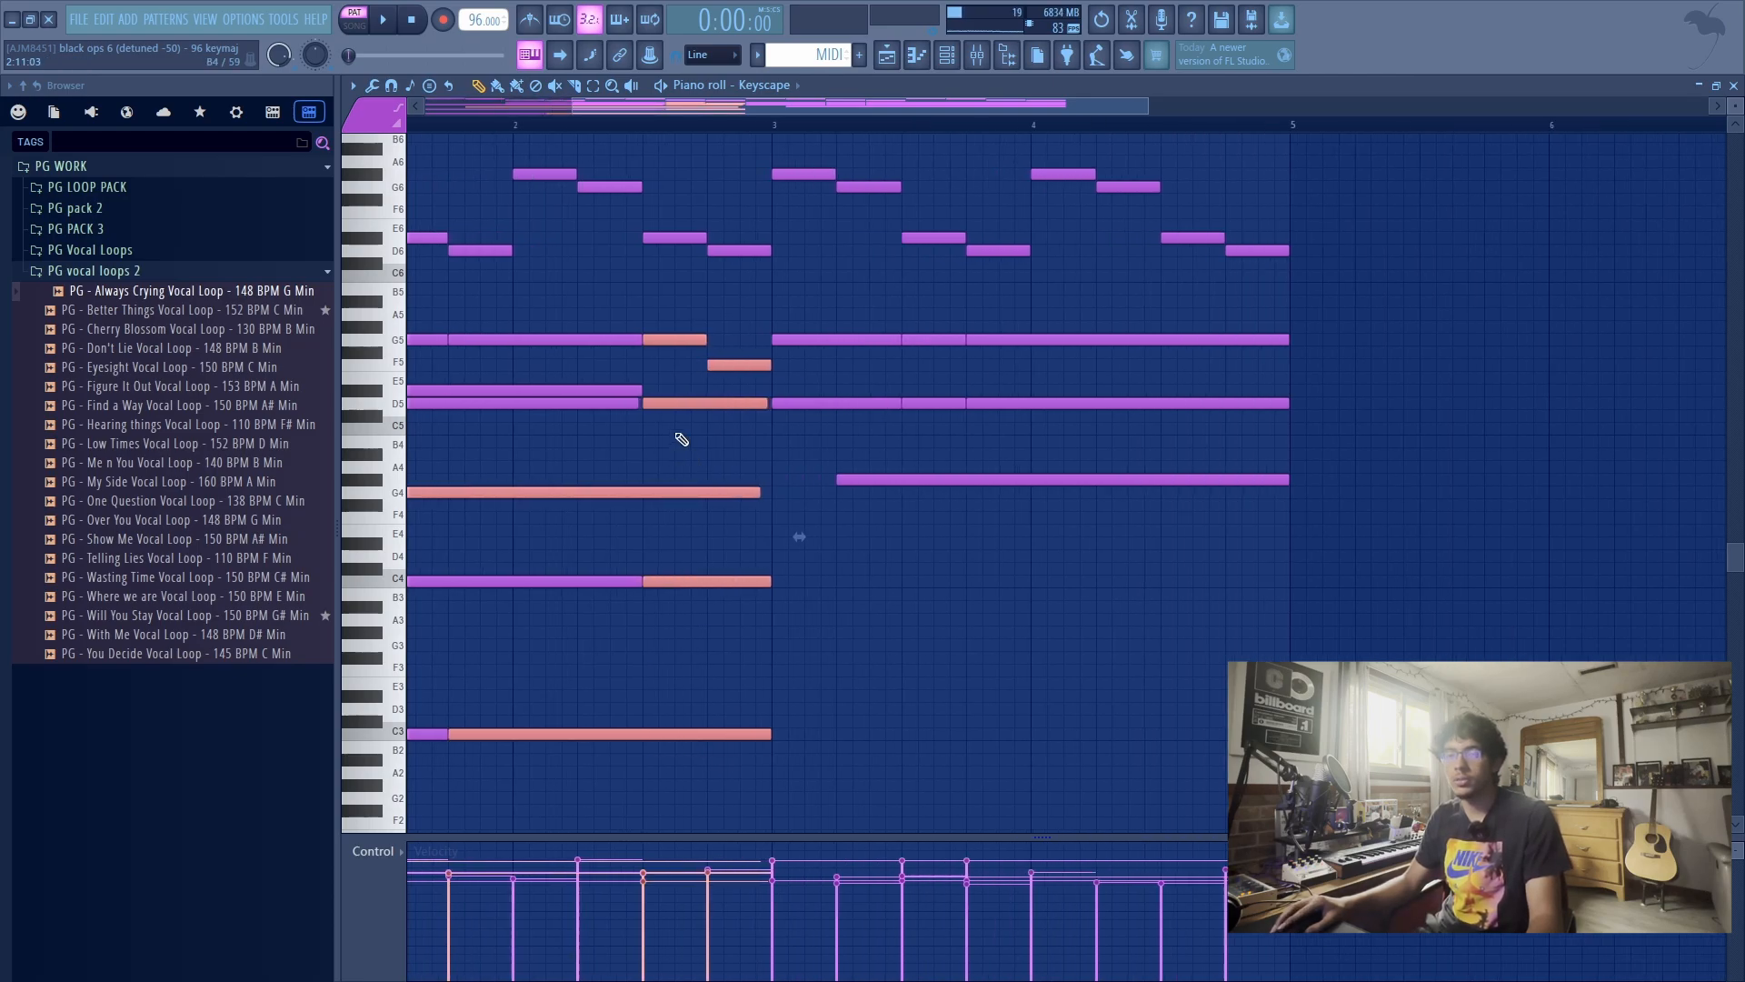
scroll(751, 468, down, 3)
click(750, 465)
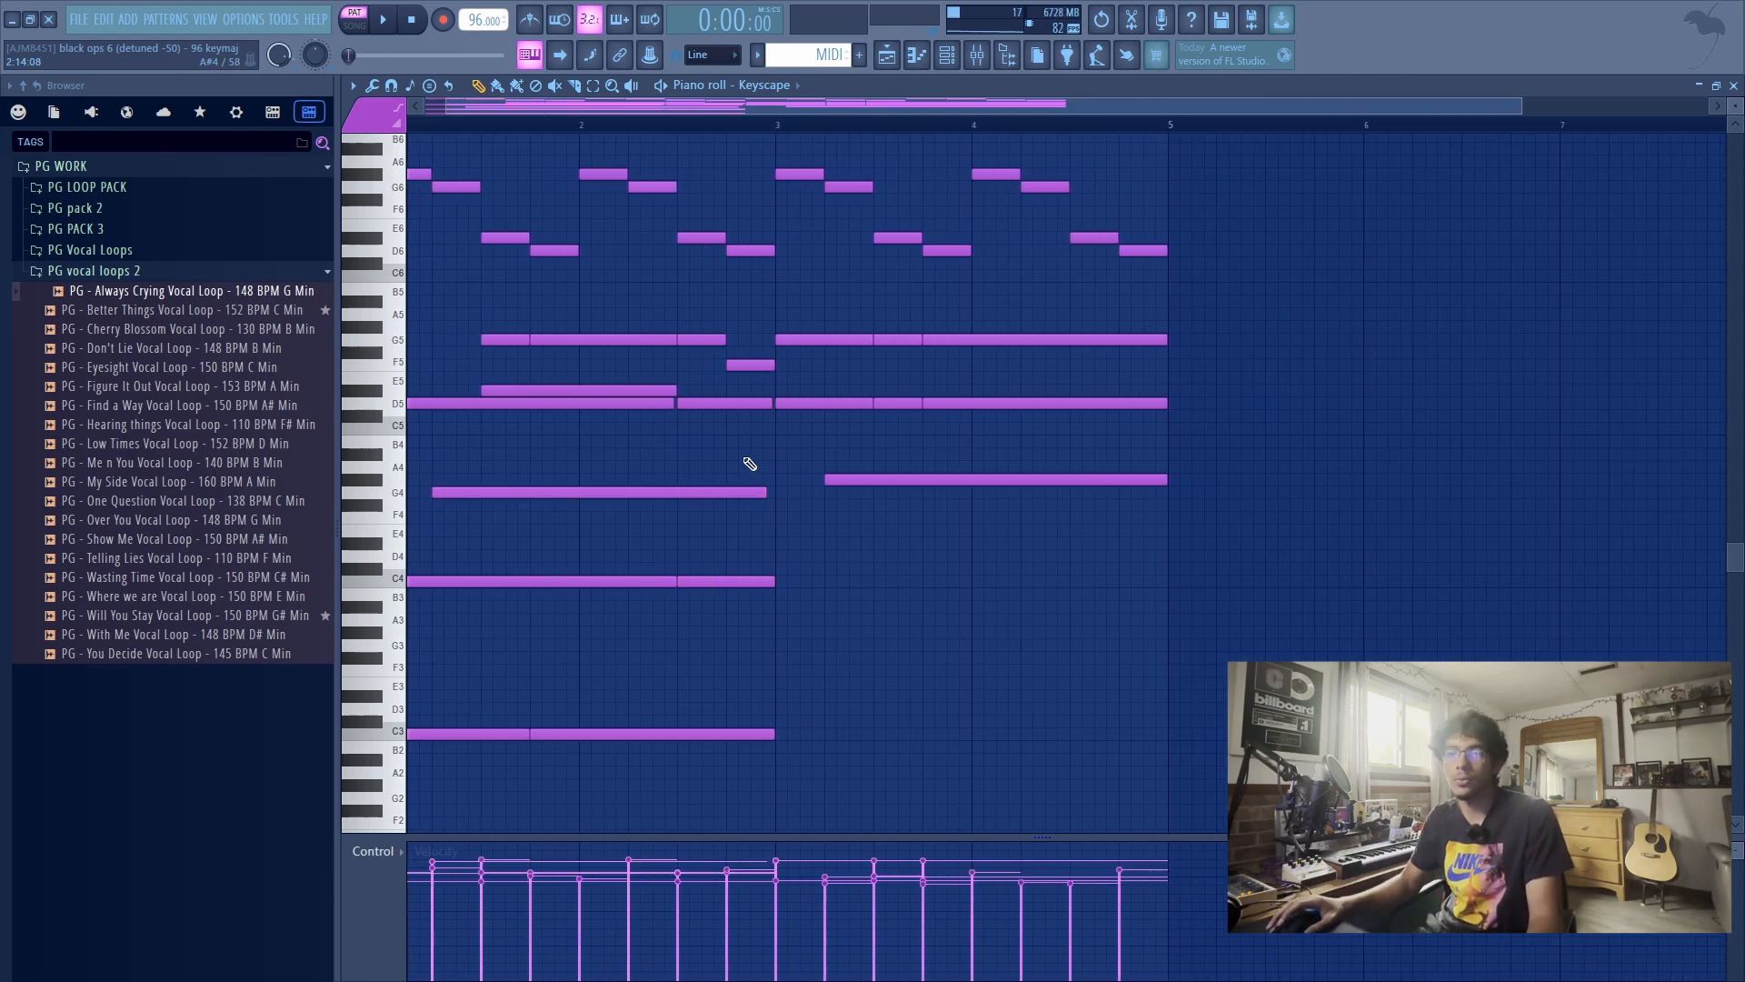
key(space)
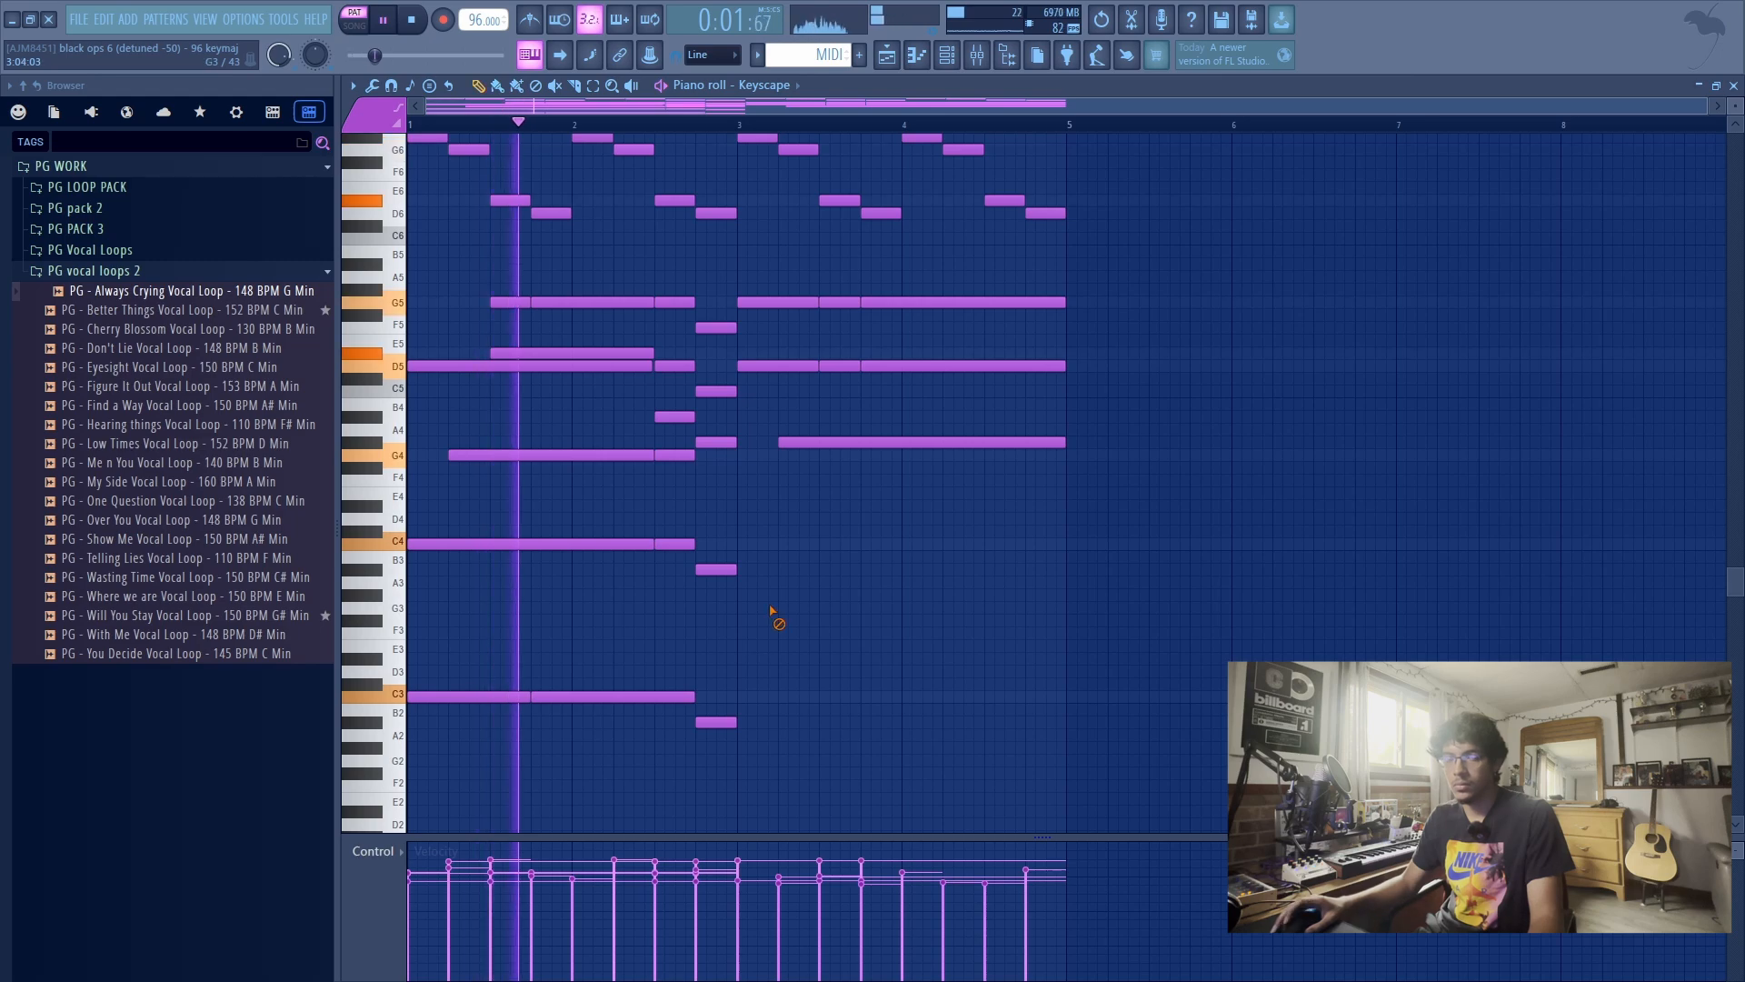
scroll(791, 613, down, 2)
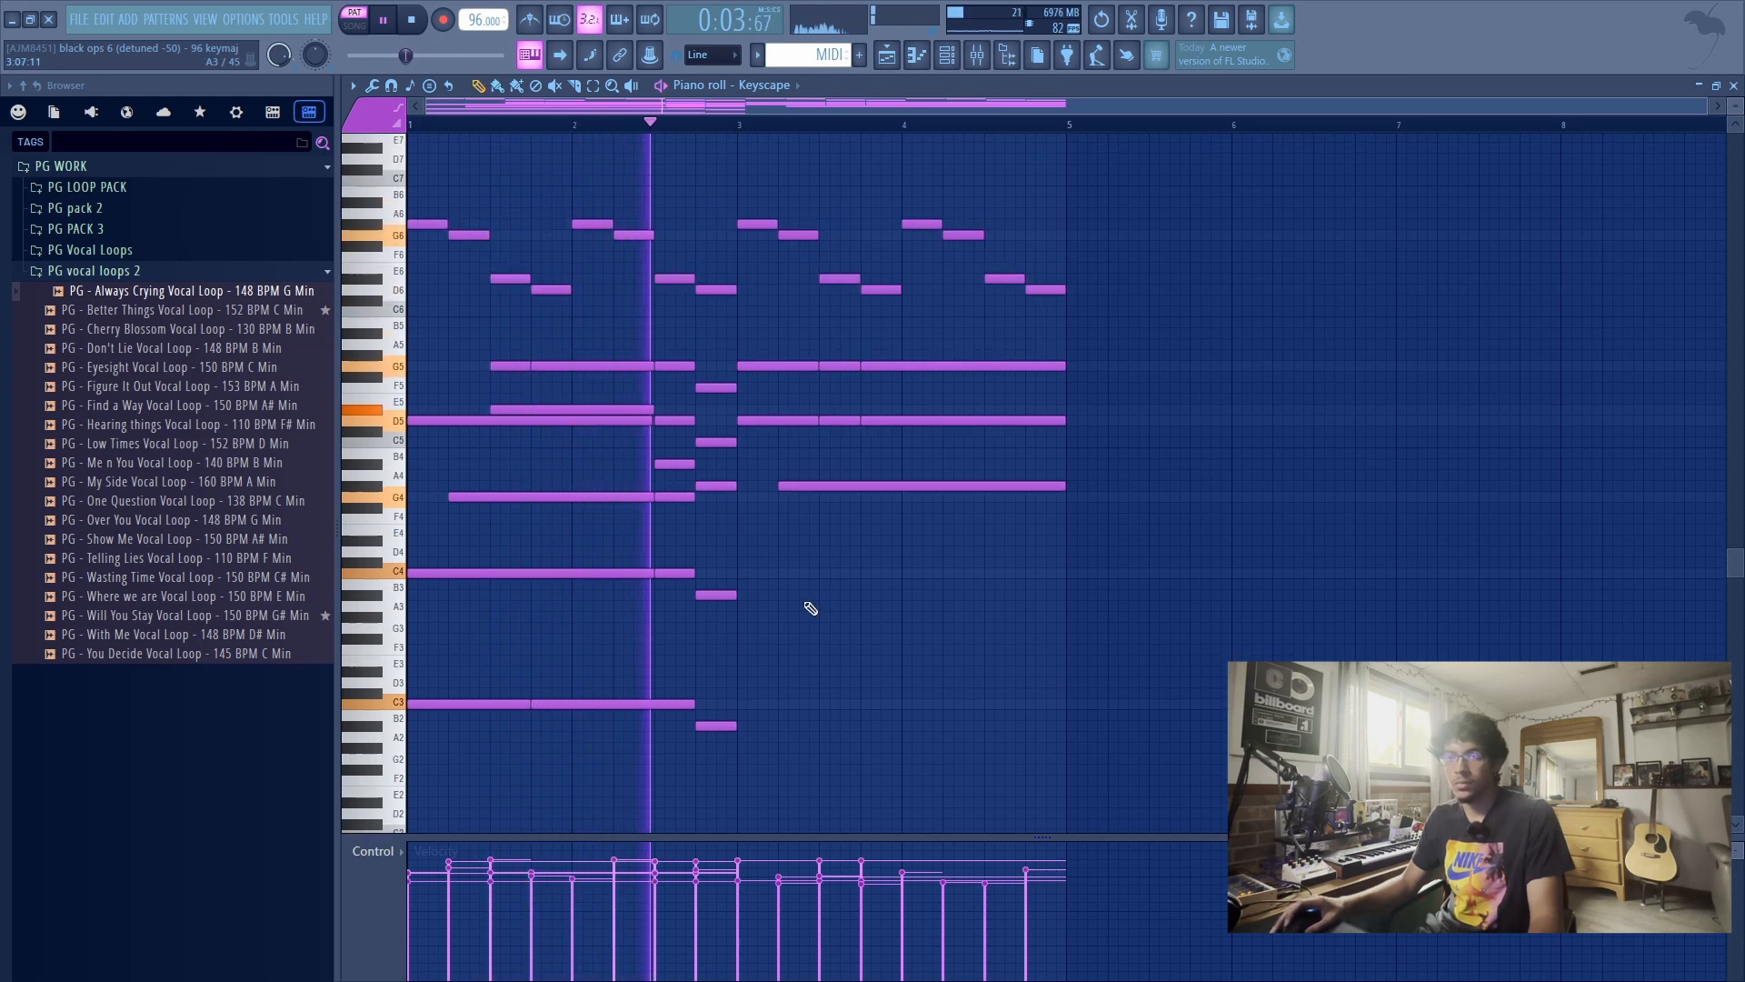
key(space)
Delete the old chord notes in bars 3 and 4 and fill those bars with a copy of the bars 1 and 2 chords.
drag(717, 354, 743, 717)
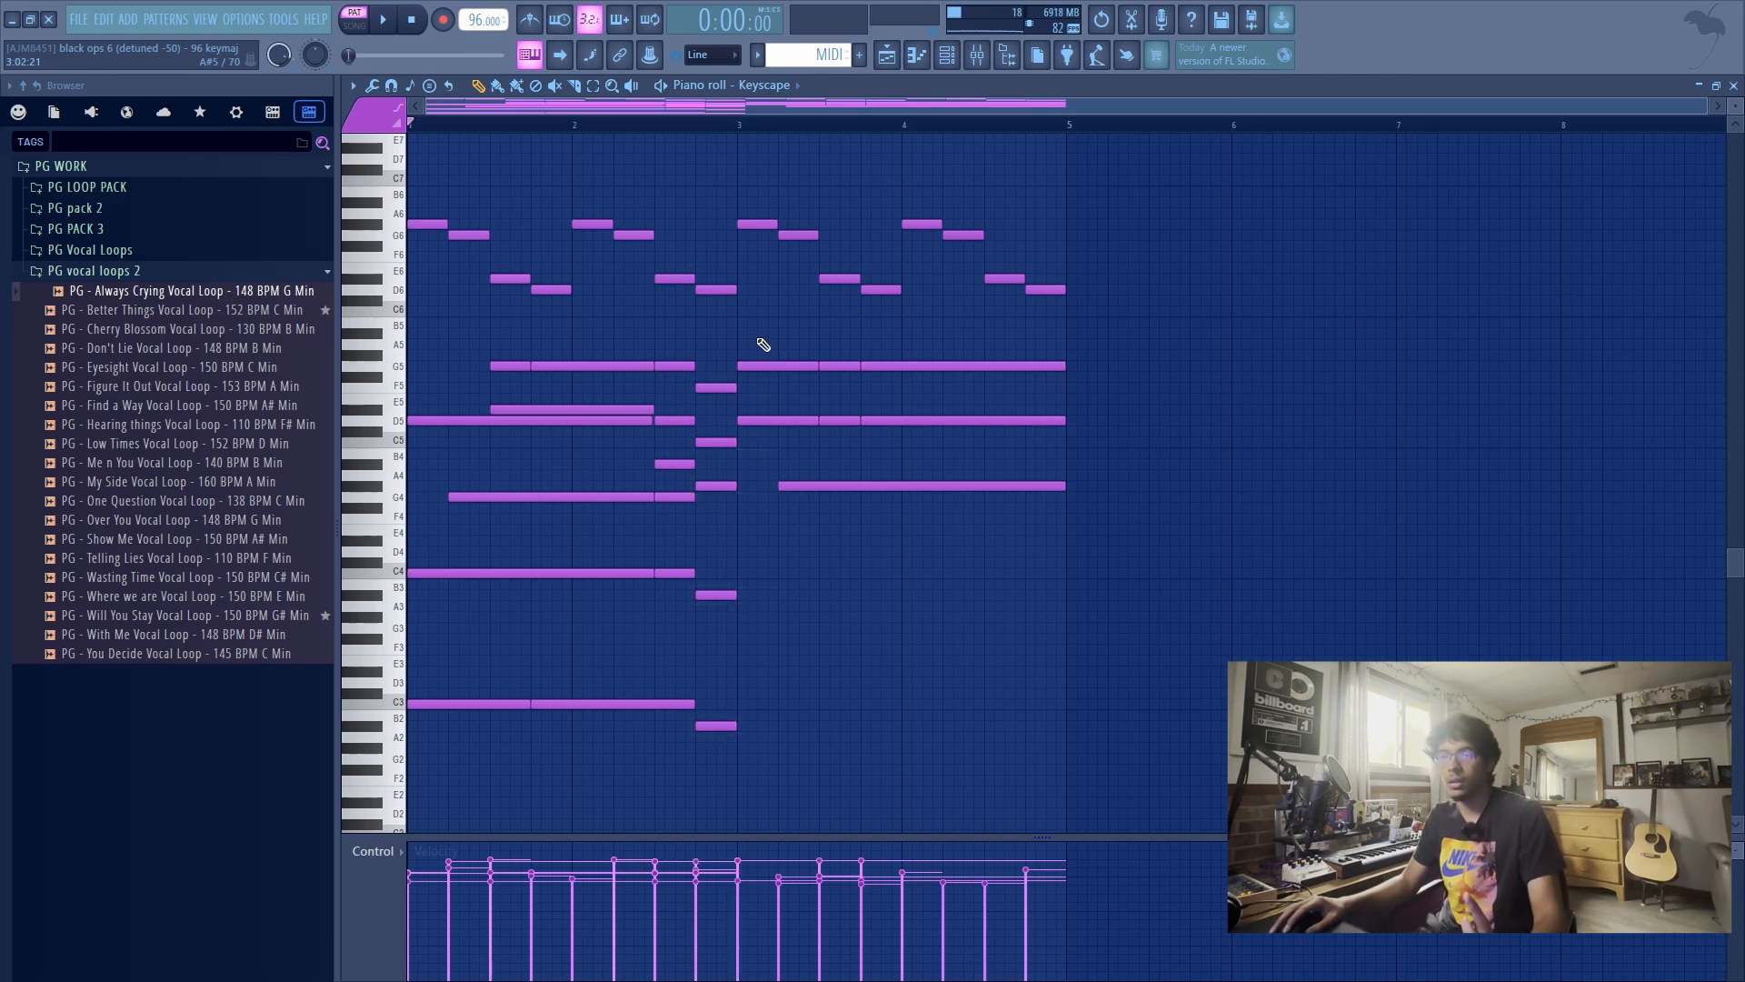
right_click(784, 367)
right_click(863, 366)
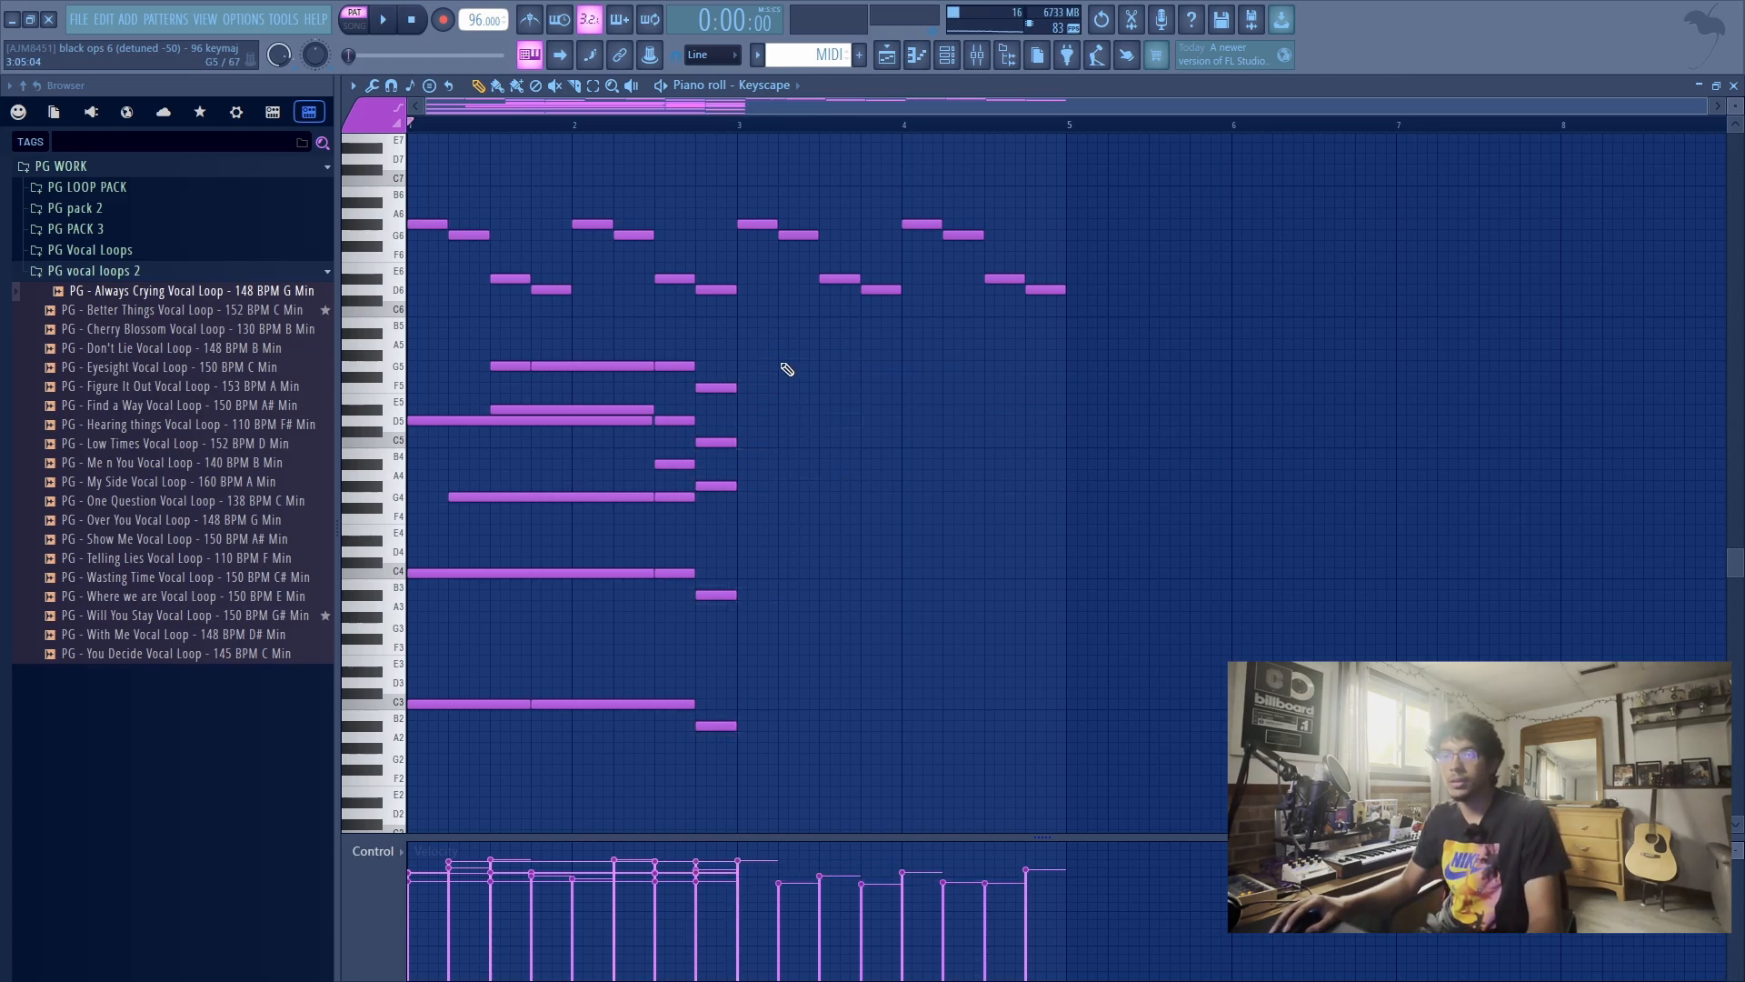
drag(807, 353, 405, 831)
drag(480, 698, 810, 698)
Try lowering the sustained bass notes in bars 3 and 4 to G#3 and G#2, and listen to the loop.
drag(780, 547, 1009, 720)
key(Down)
key(Down)
key(Down)
key(Down)
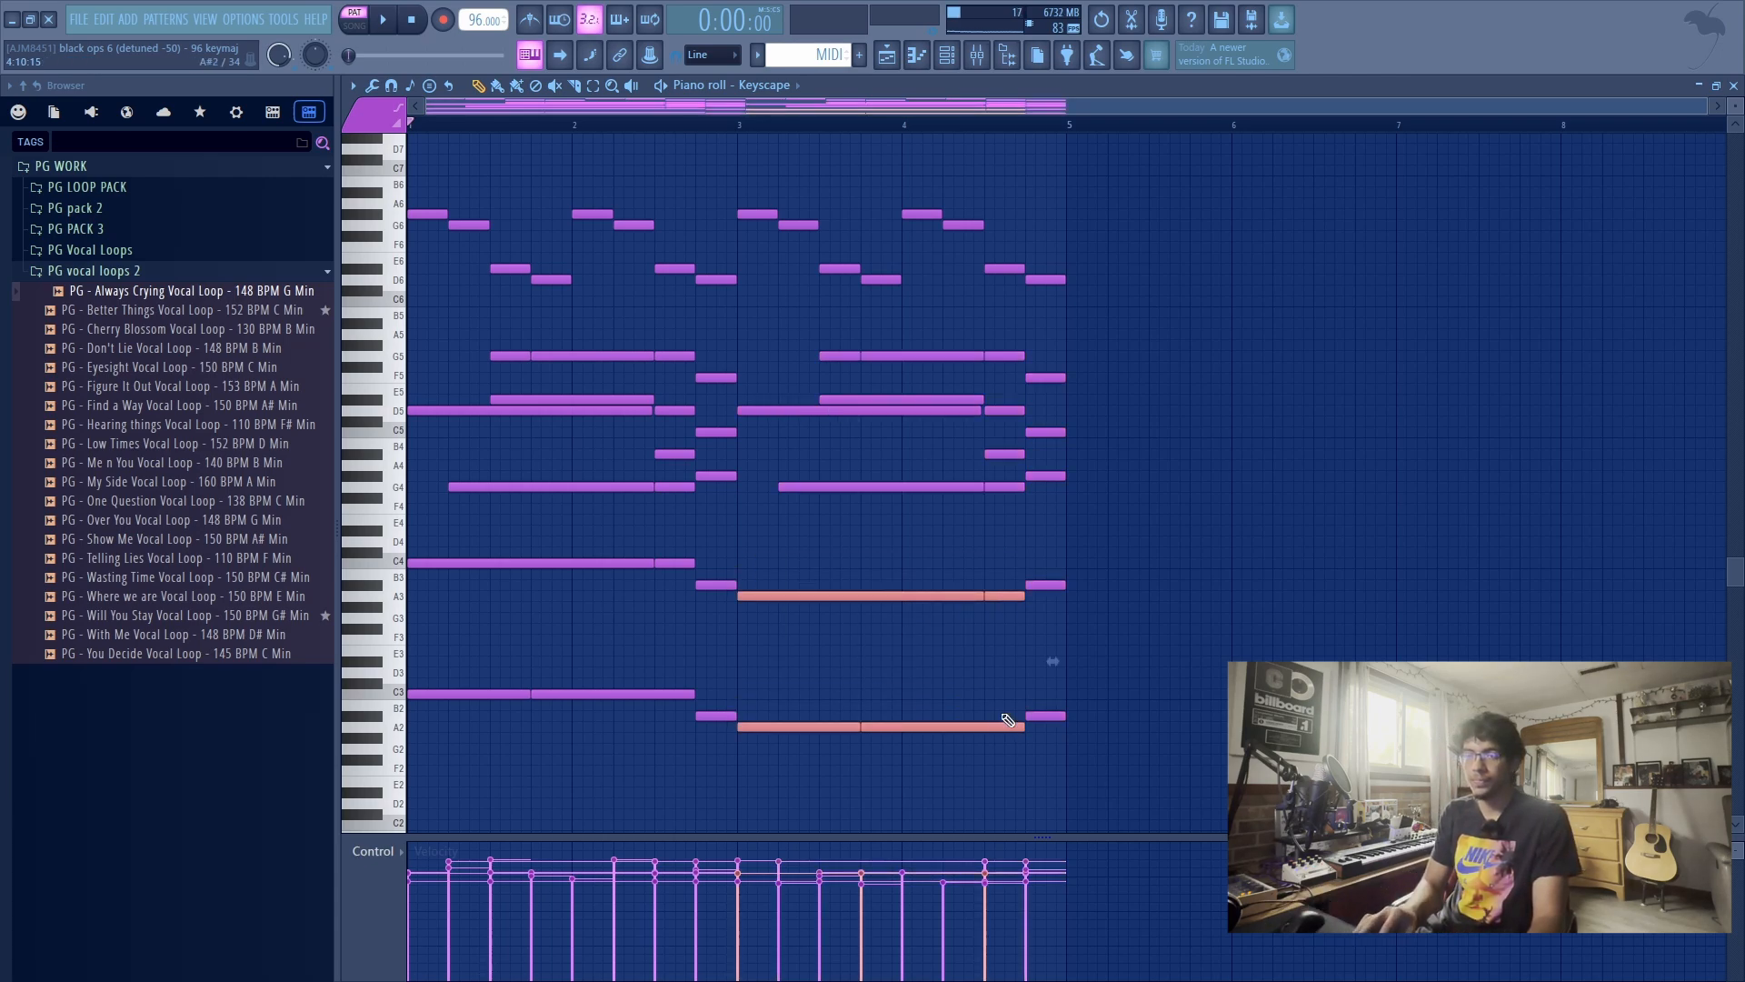
key(ctrl+d)
key(space)
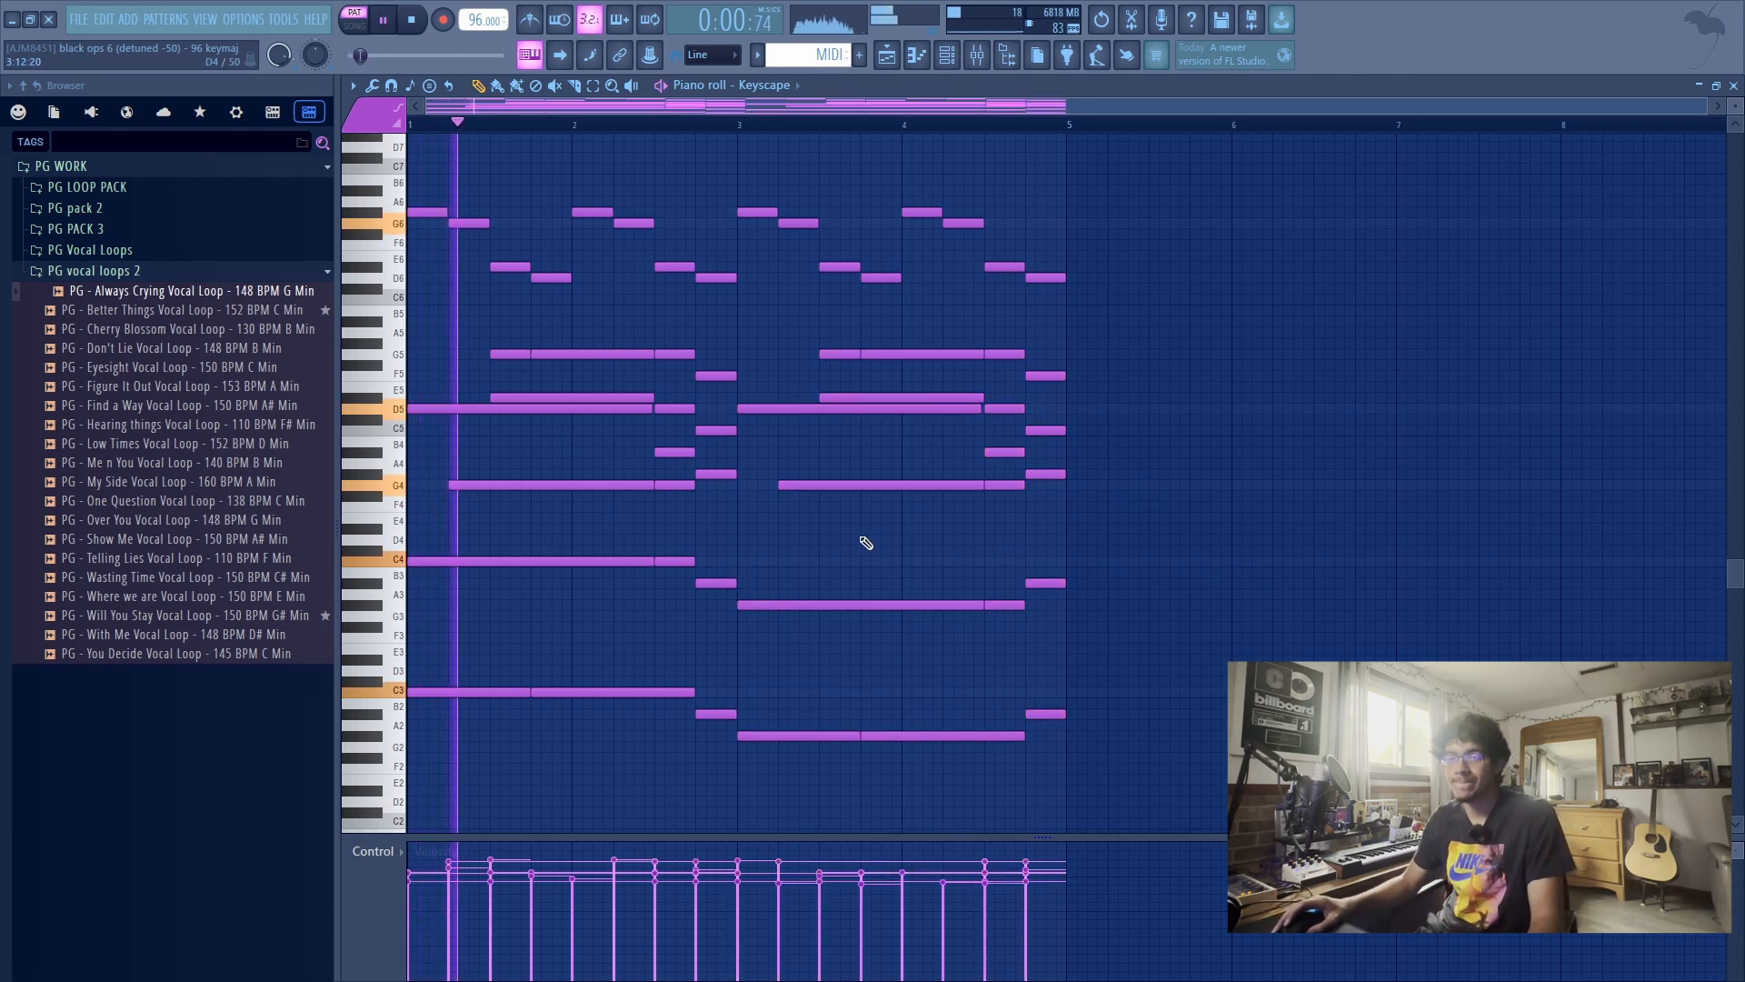
middle_click(818, 530)
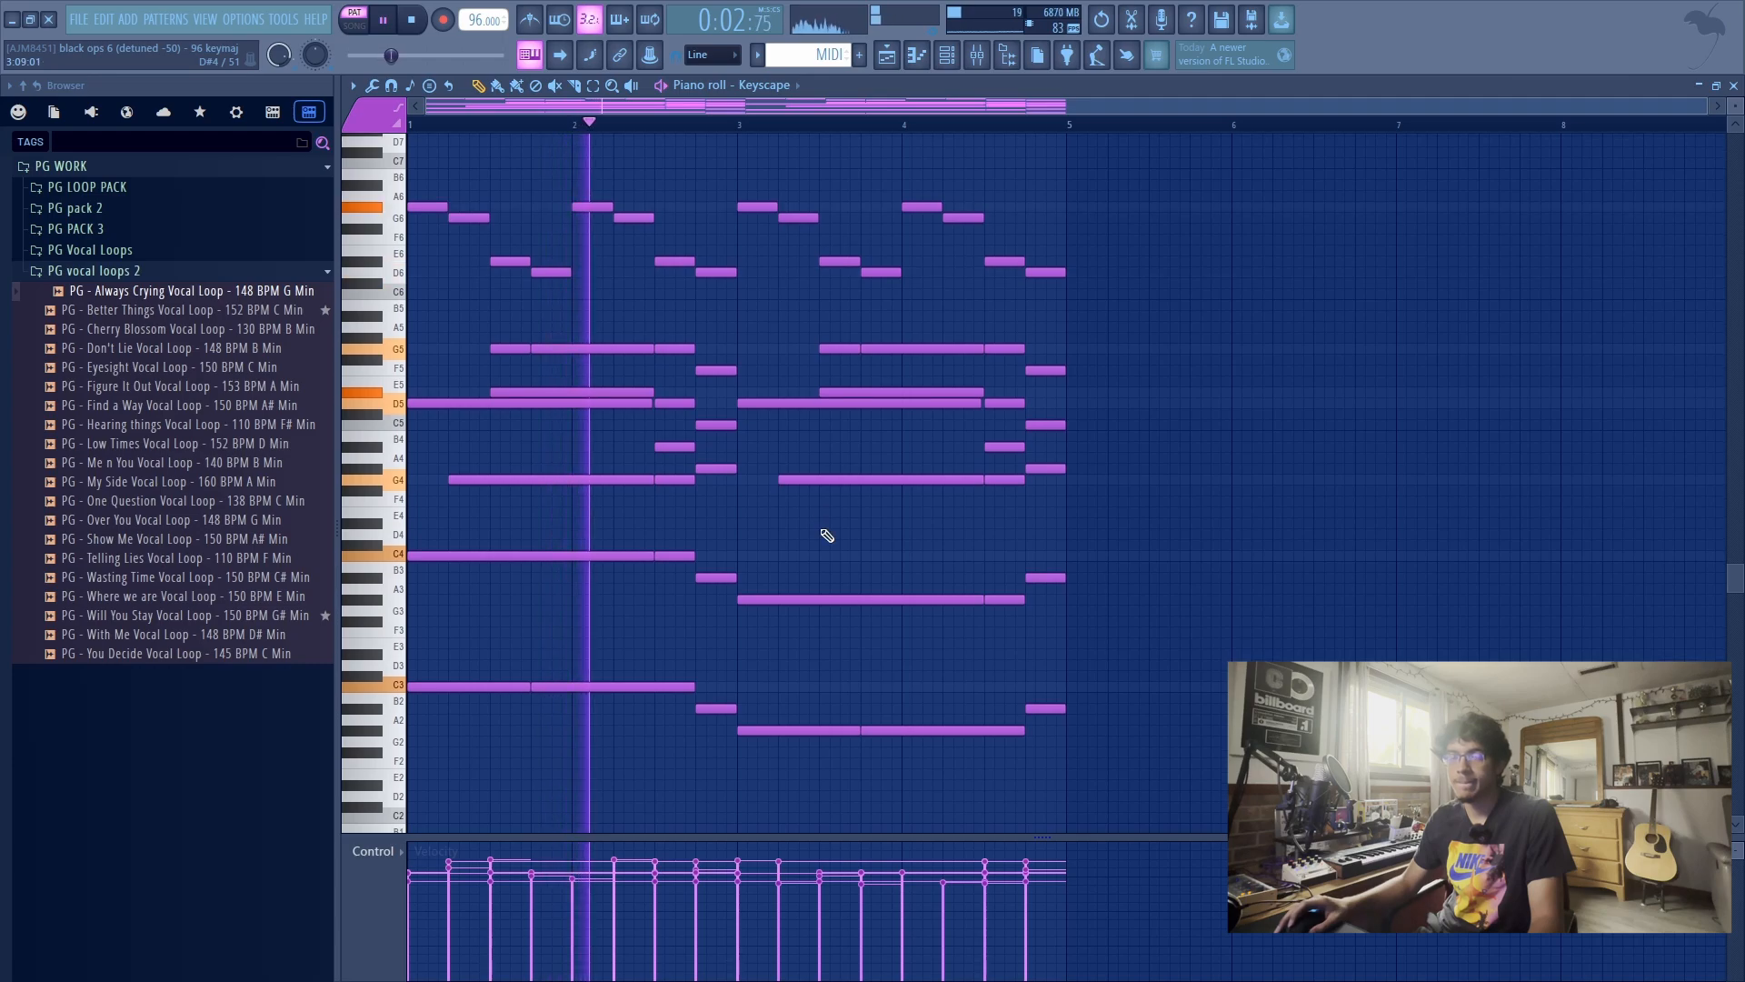
middle_click(819, 528)
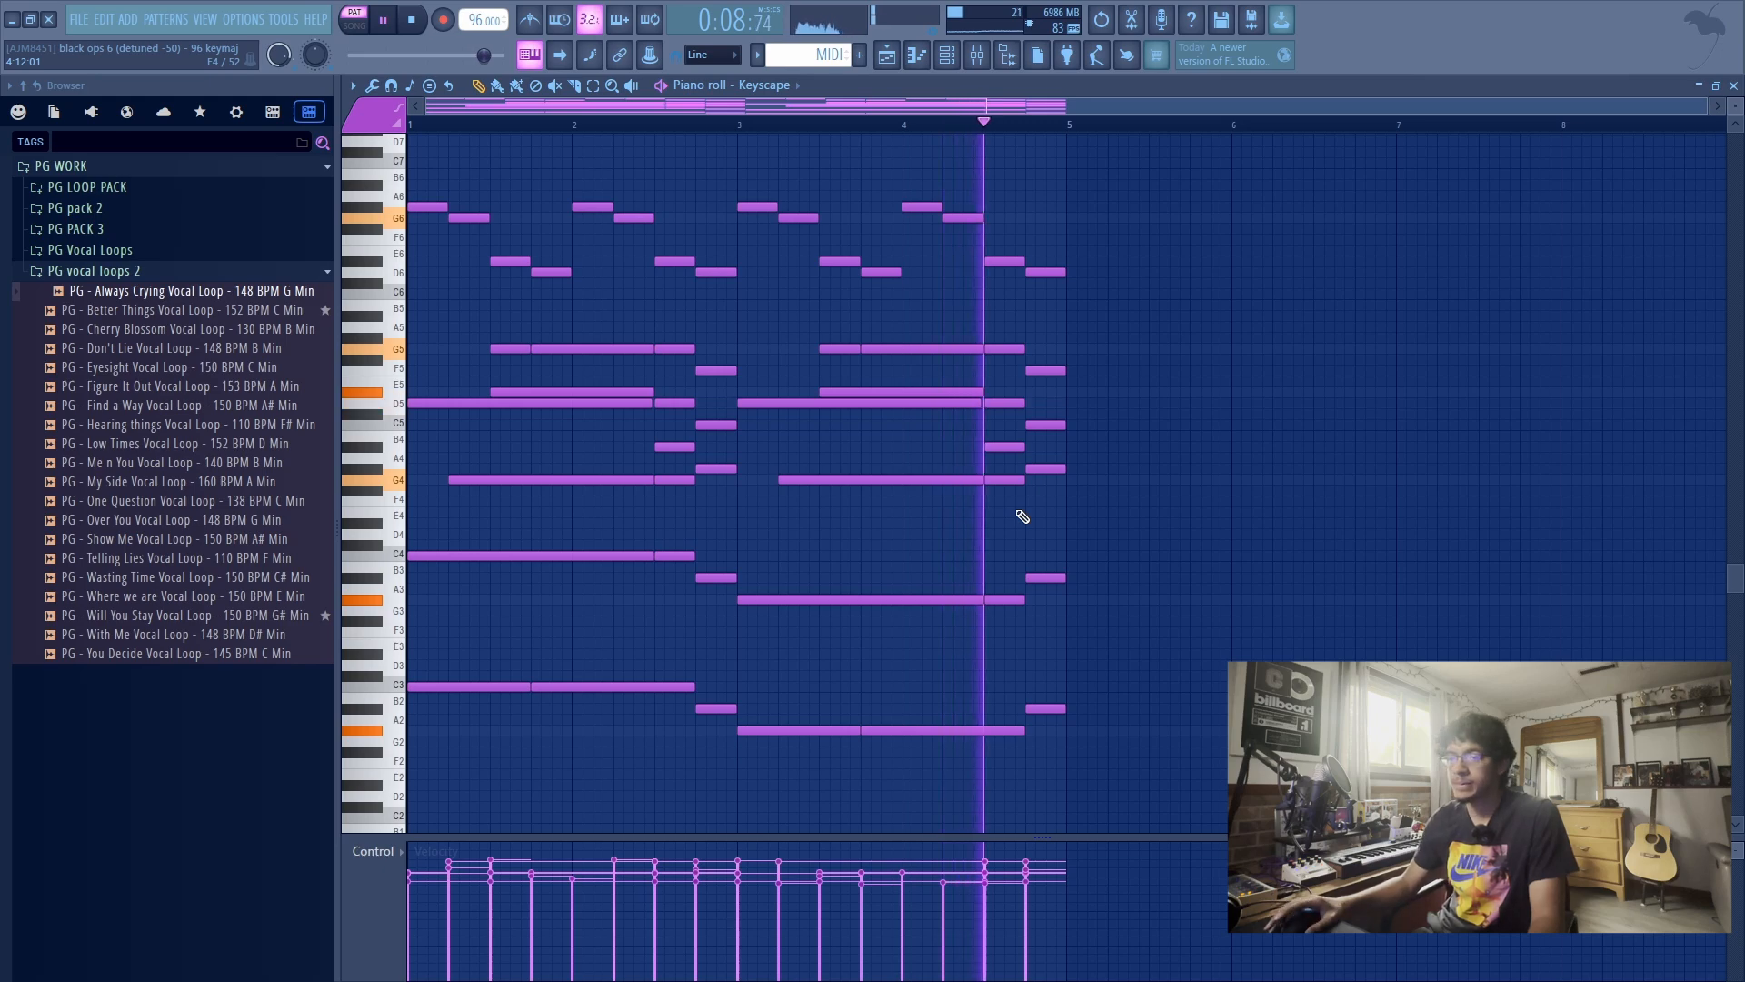
key(space)
scroll(891, 475, up, 1)
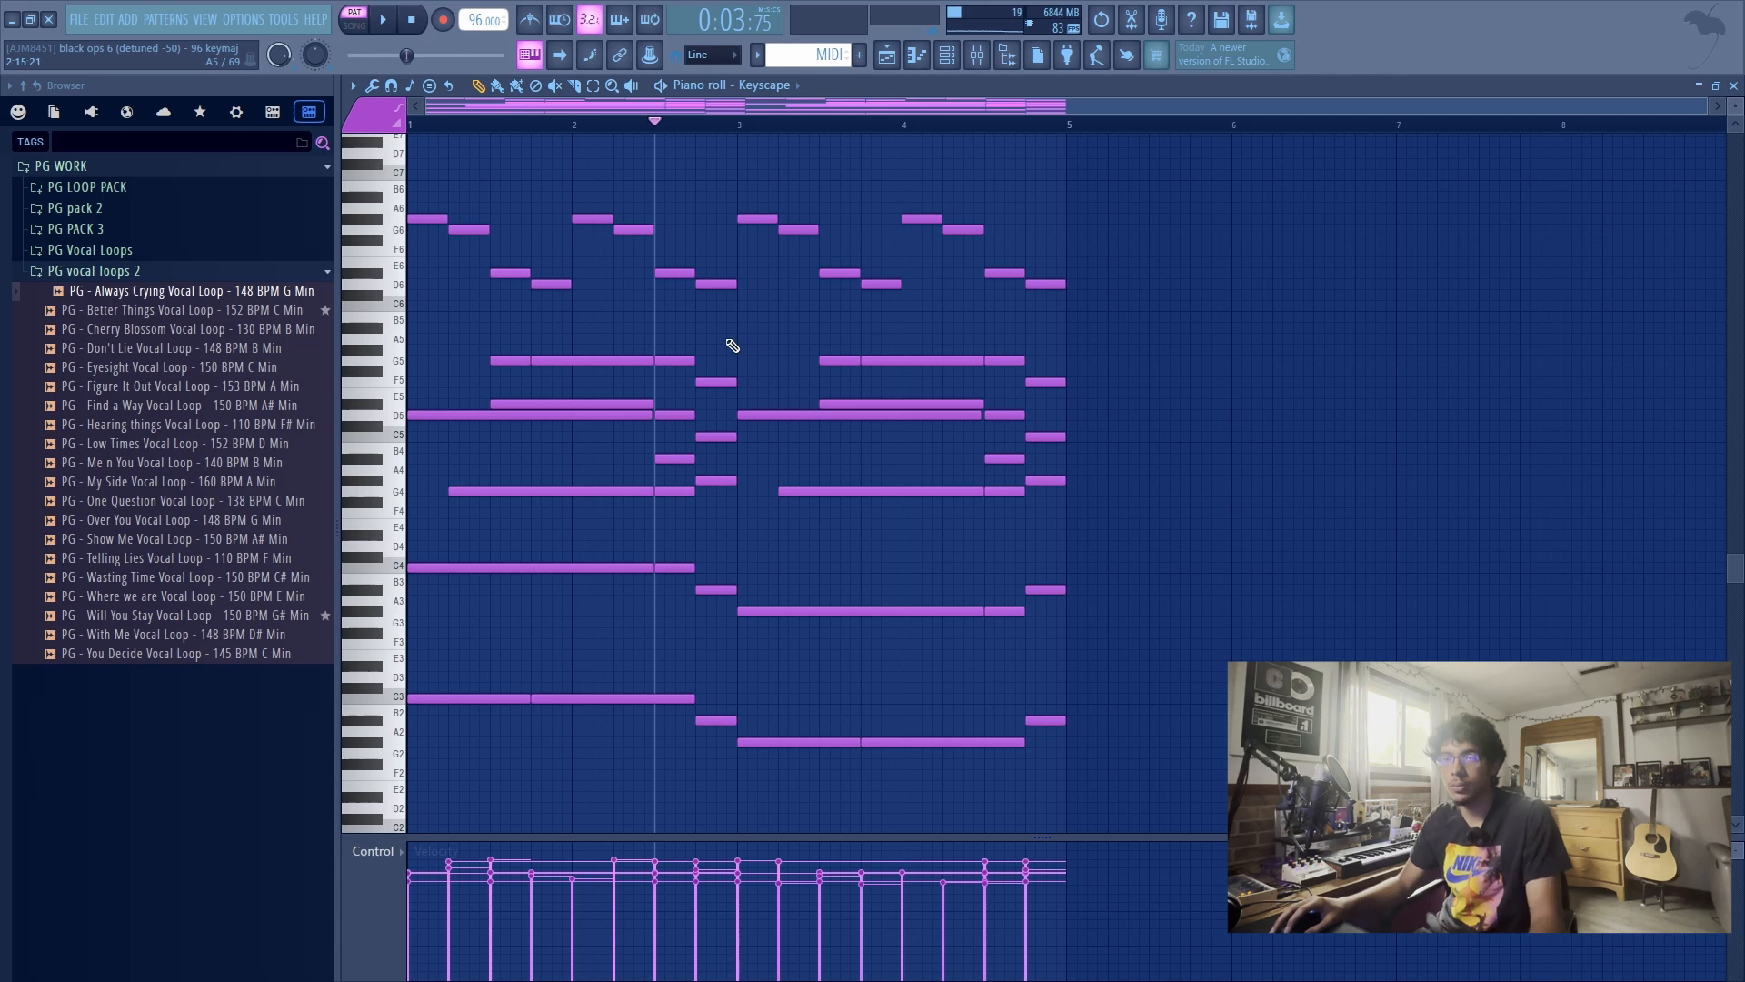
Raise the bar 2 turnaround's bass notes to C#4 and C#3, and replace bars 3 and 4 with a copy of bars 1 and 2.
drag(733, 345, 1077, 755)
key(Delete)
key(ctrl+v)
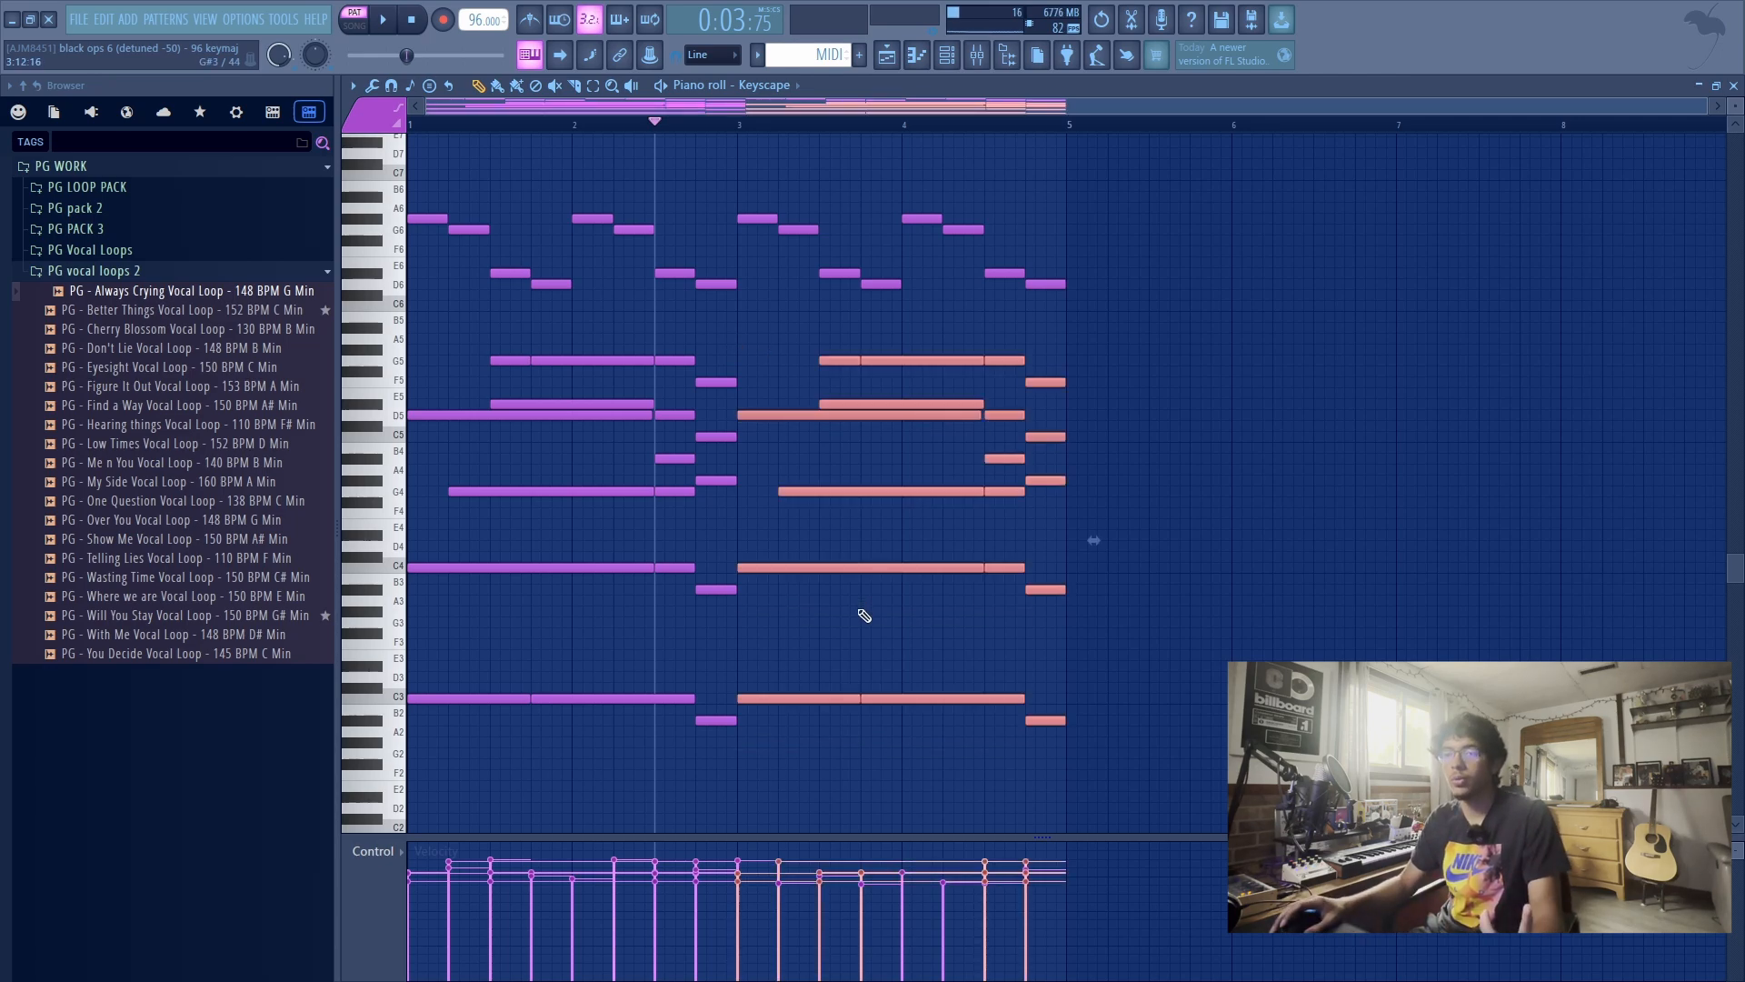
key(ctrl+d)
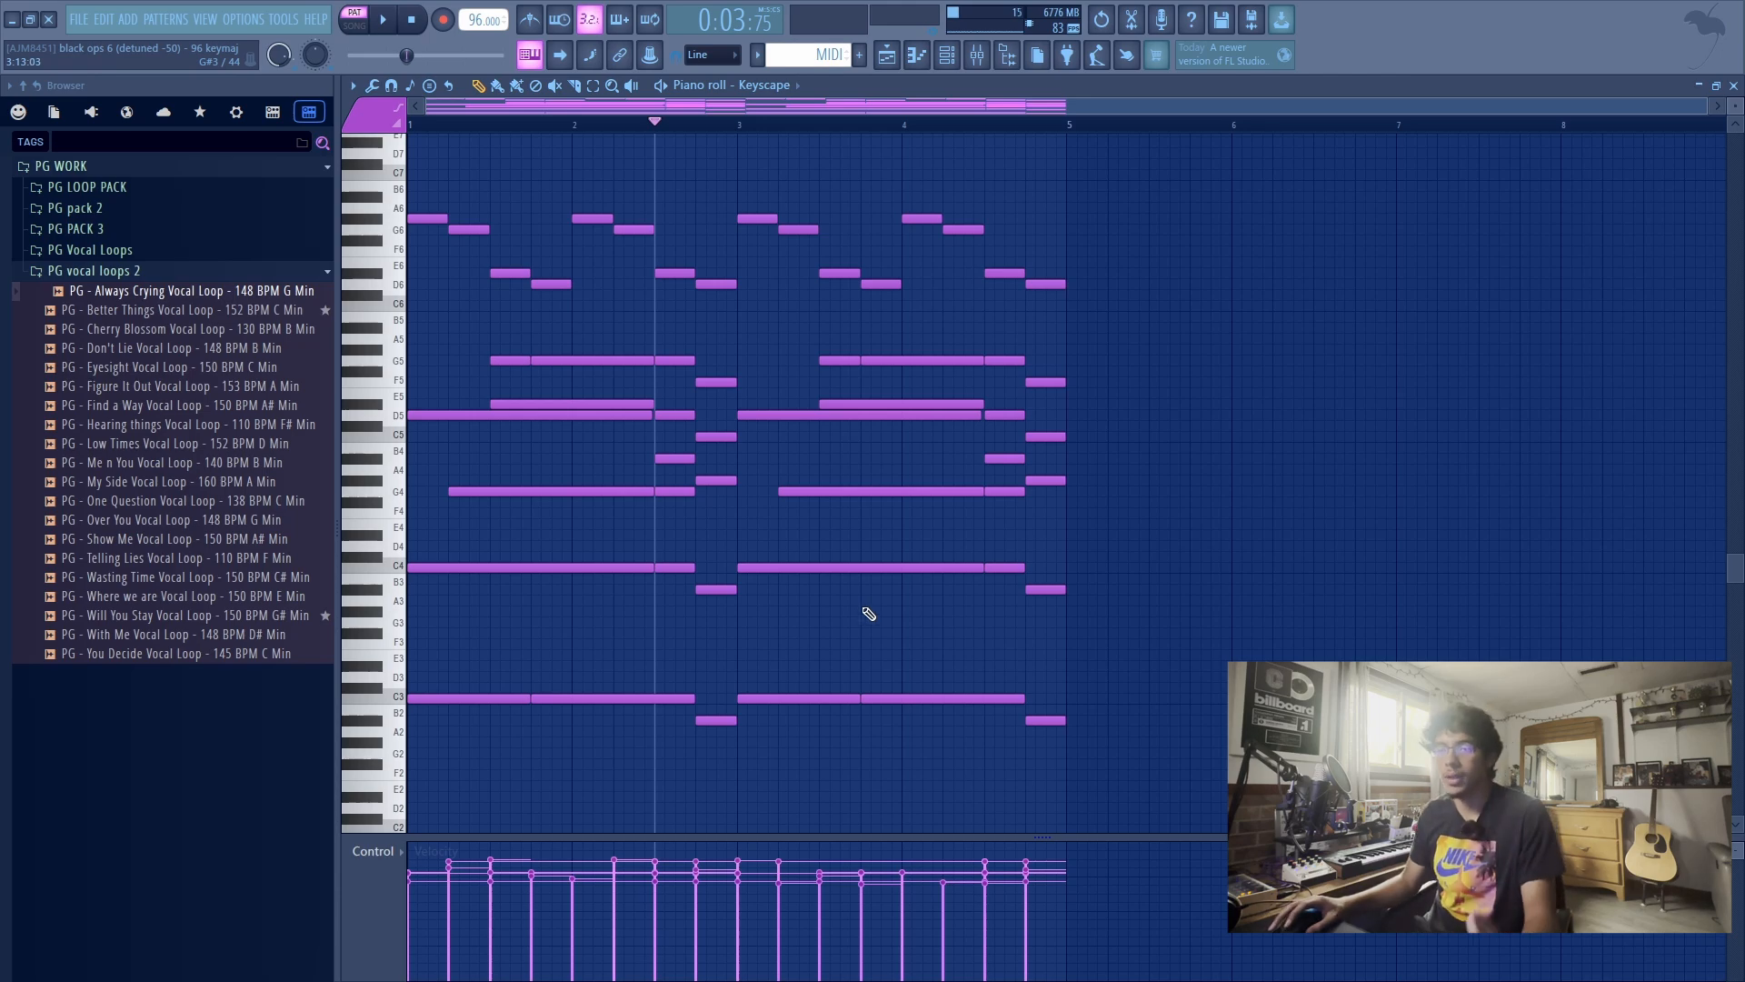
drag(752, 194, 1220, 753)
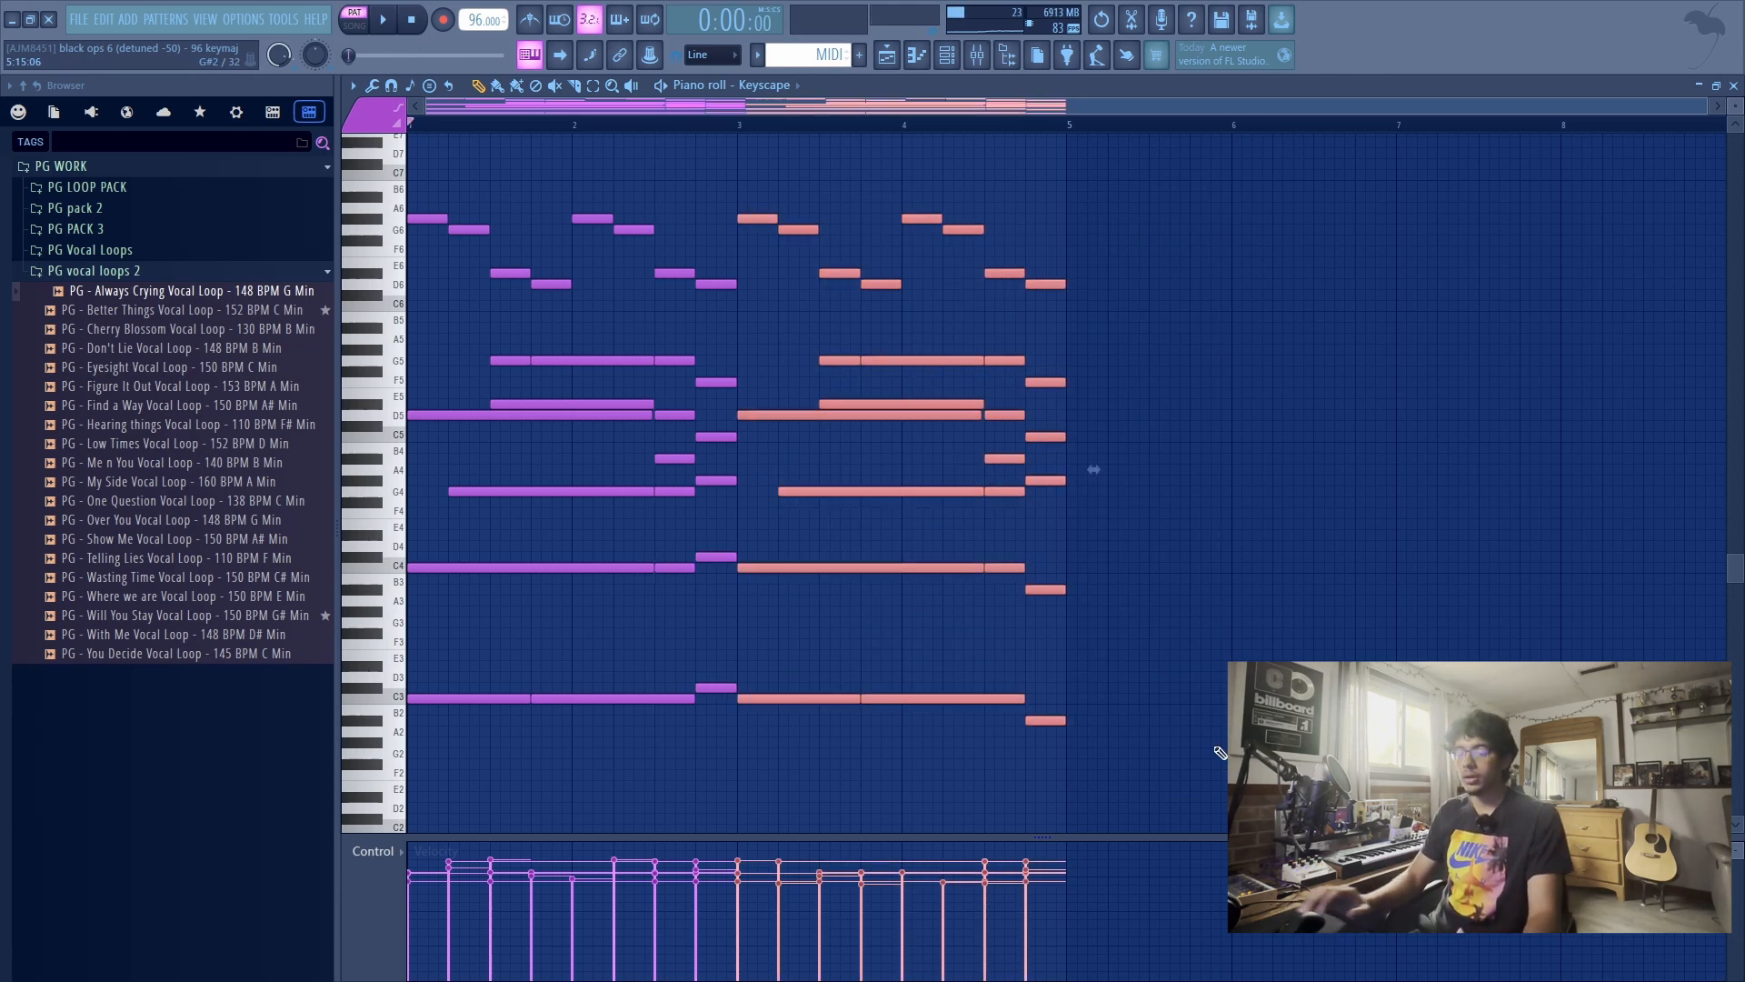
key(Delete)
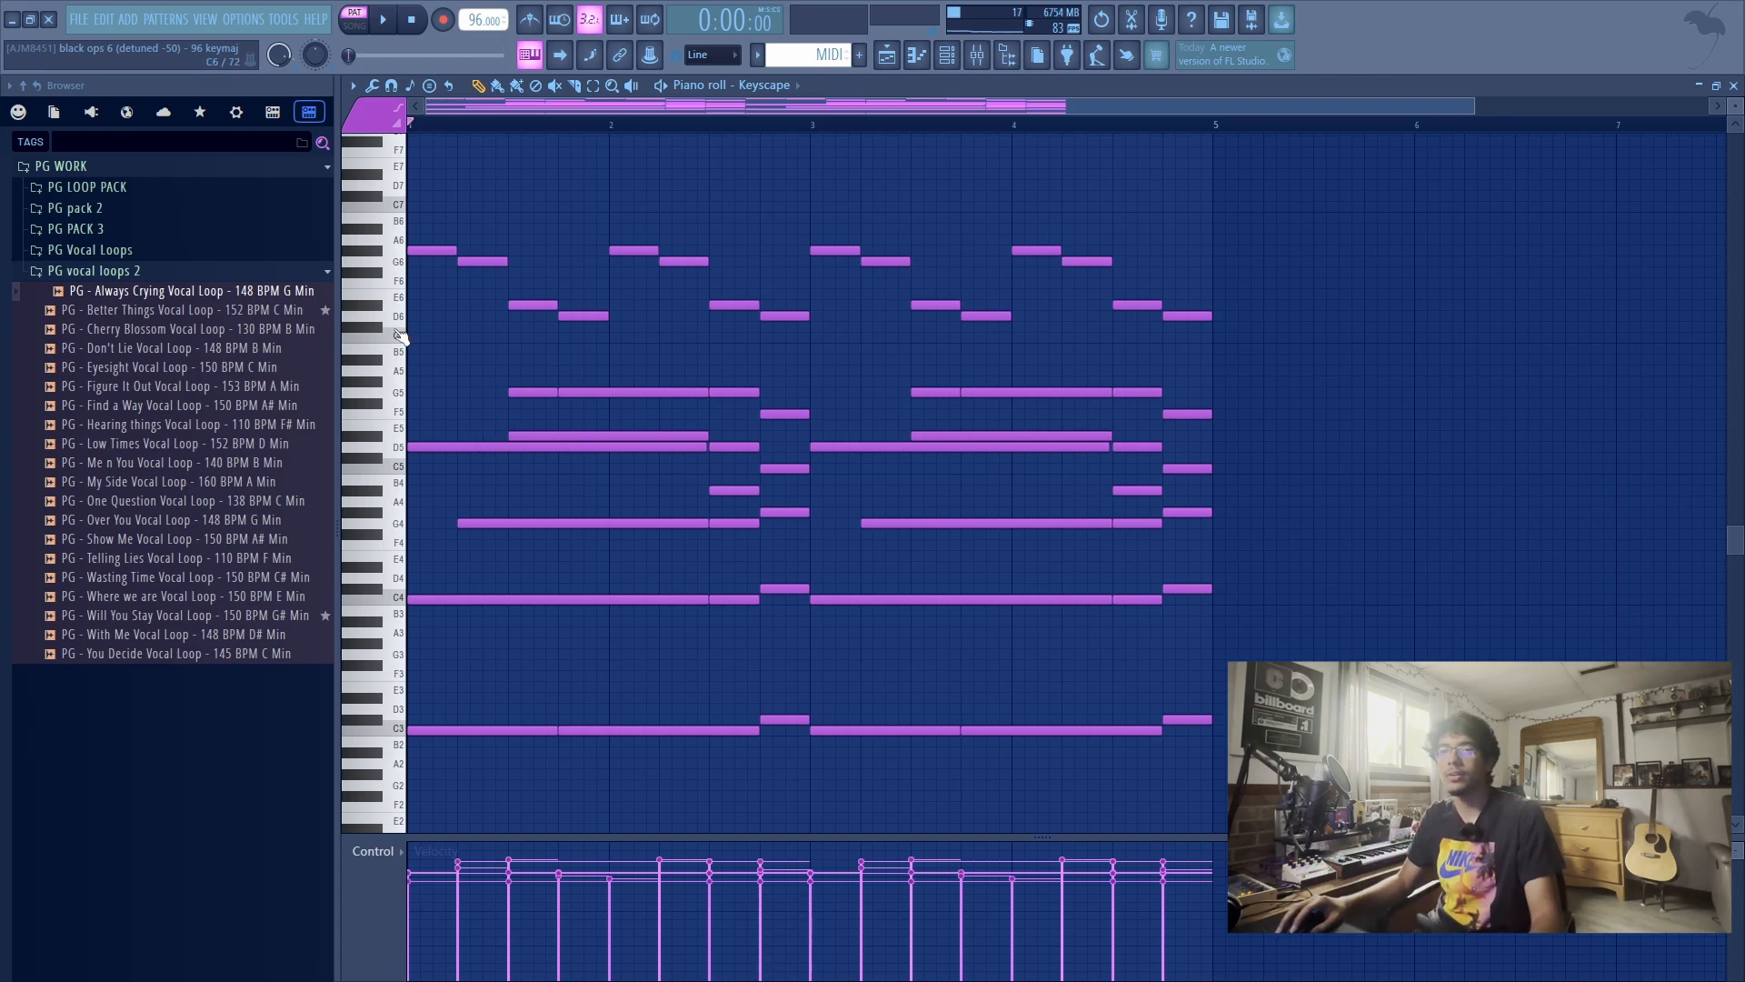
Delete the chord notes in bars 1 and 2 before the turnaround chord, leaving the top melody, while the loop plays.
drag(401, 328, 545, 151)
key(space)
mouse_move(494, 491)
mouse_down()
mouse_move(488, 629)
mouse_move(577, 483)
mouse_move(752, 369)
mouse_up()
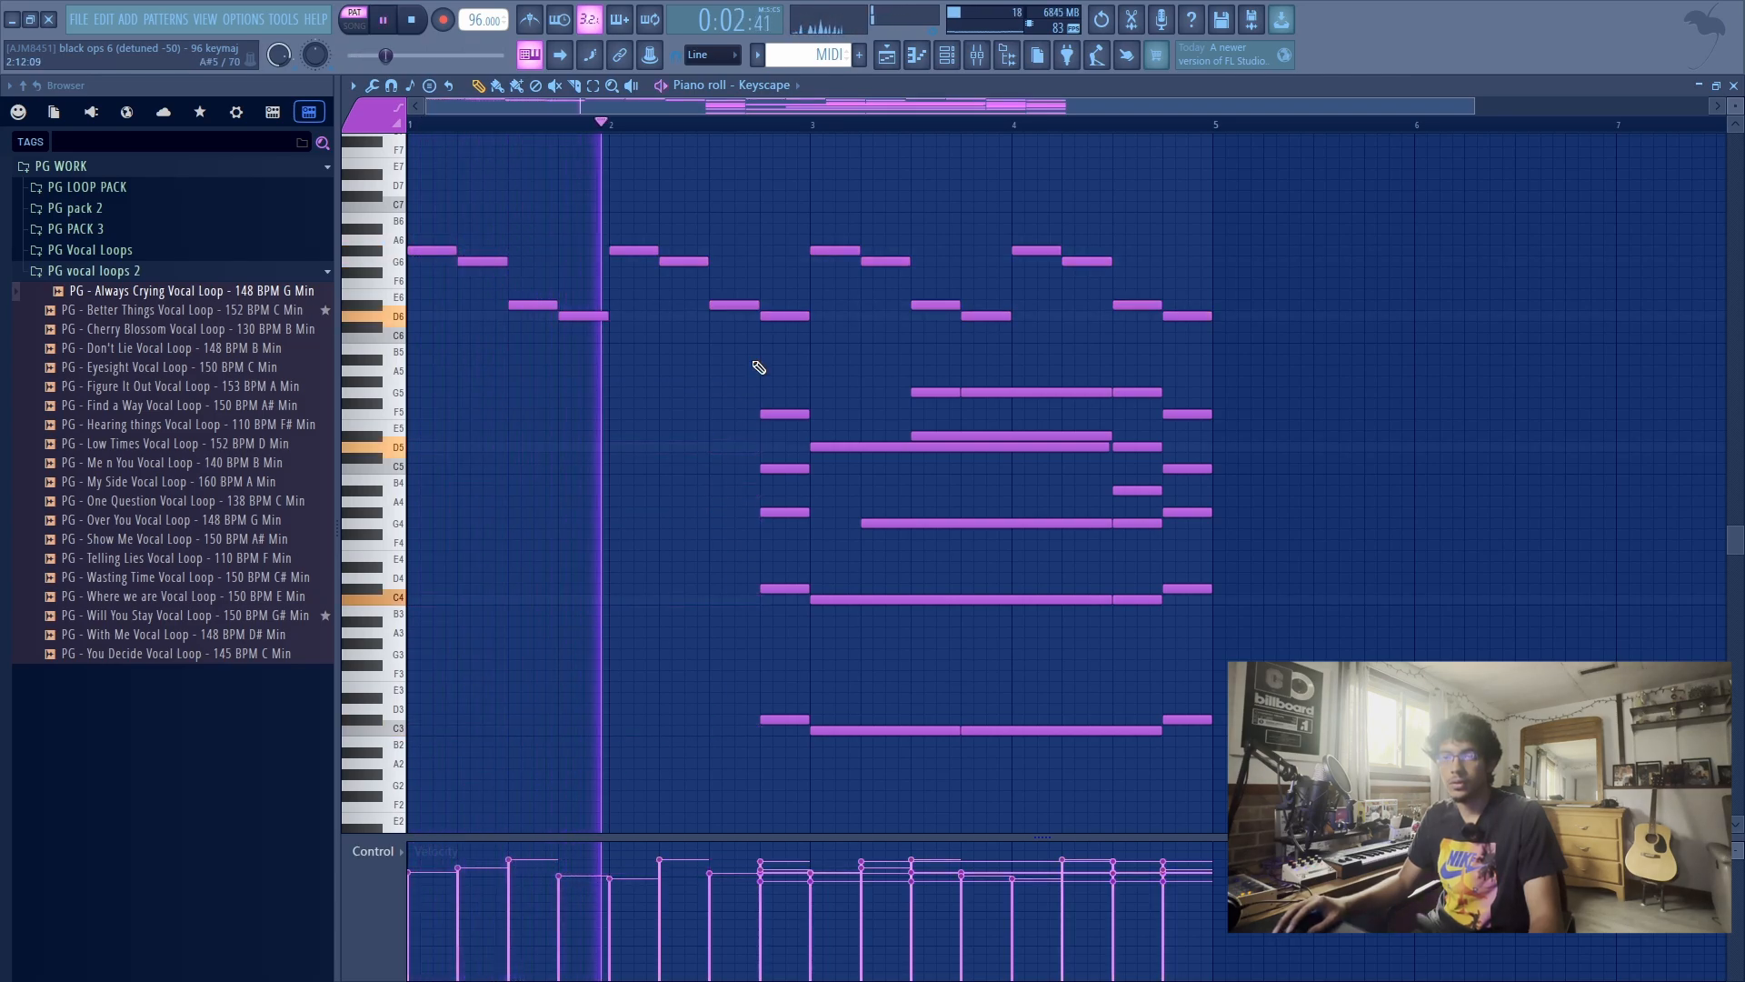
Stop playback and restore the deleted chord notes in bars 1 and 2.
key(space)
key(ctrl+z)
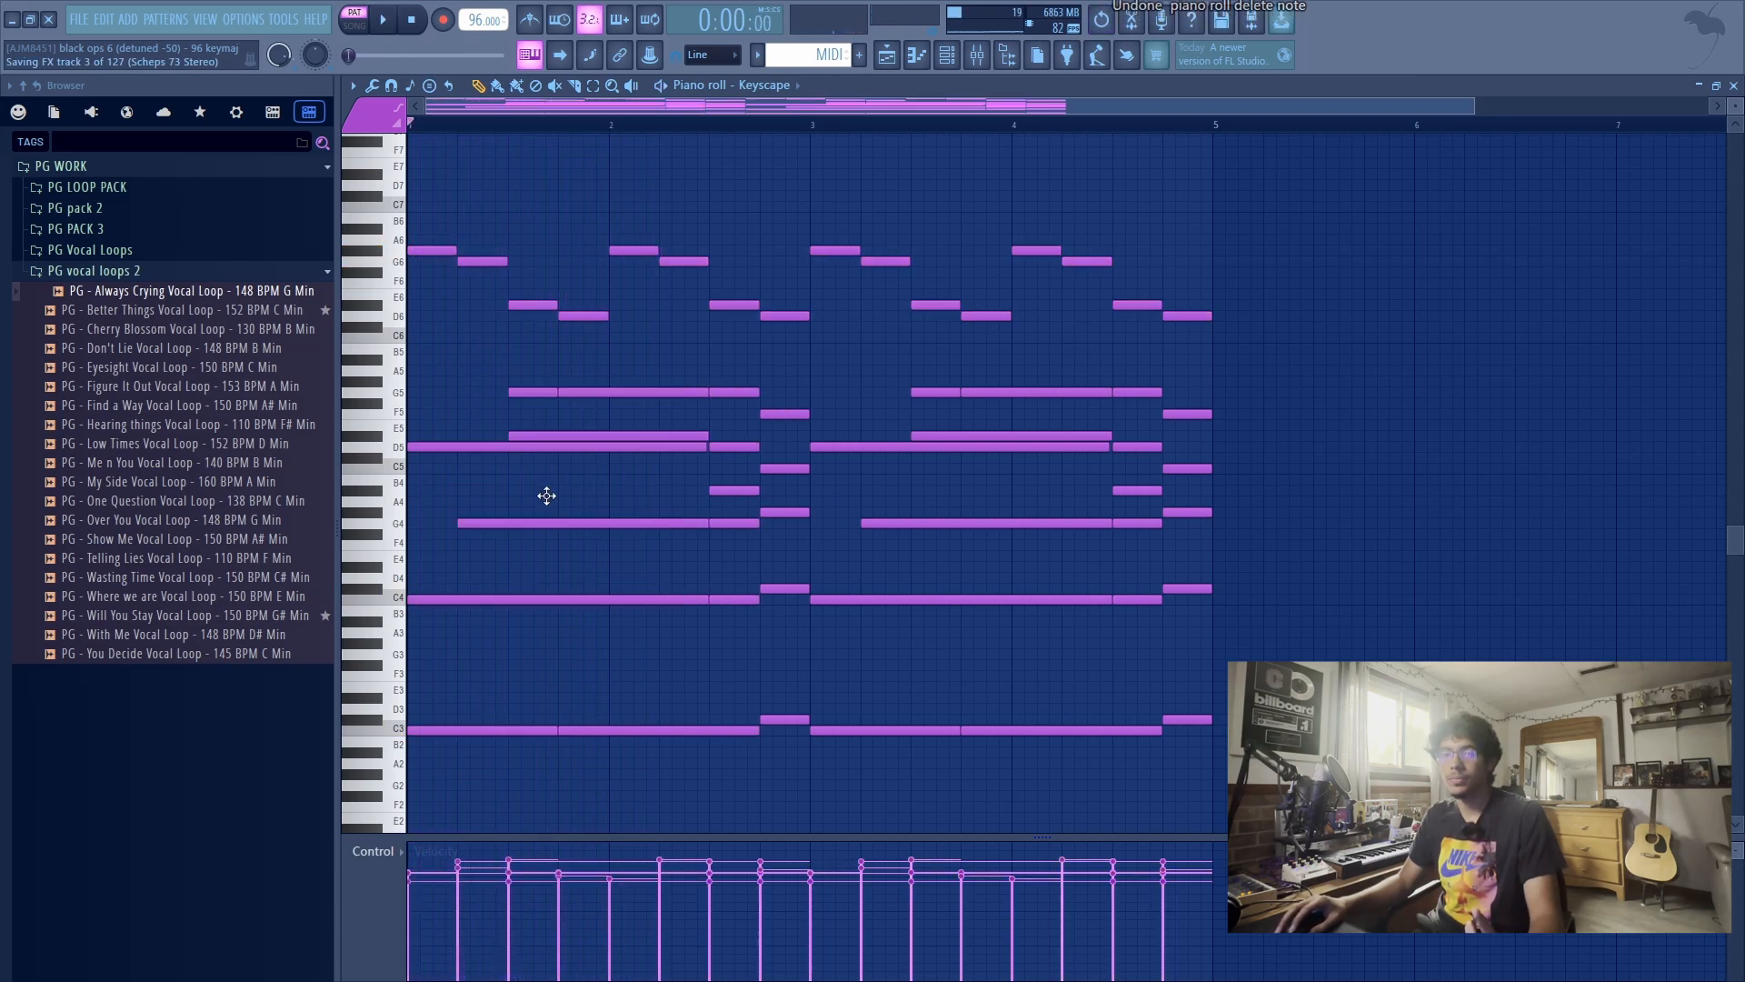
Try deleting bar 1's melody and the sustained C4 and C3 bass notes to hear the staggered chord alone, and undo it.
mouse_move(524, 586)
mouse_down()
mouse_move(569, 815)
mouse_move(624, 714)
mouse_up()
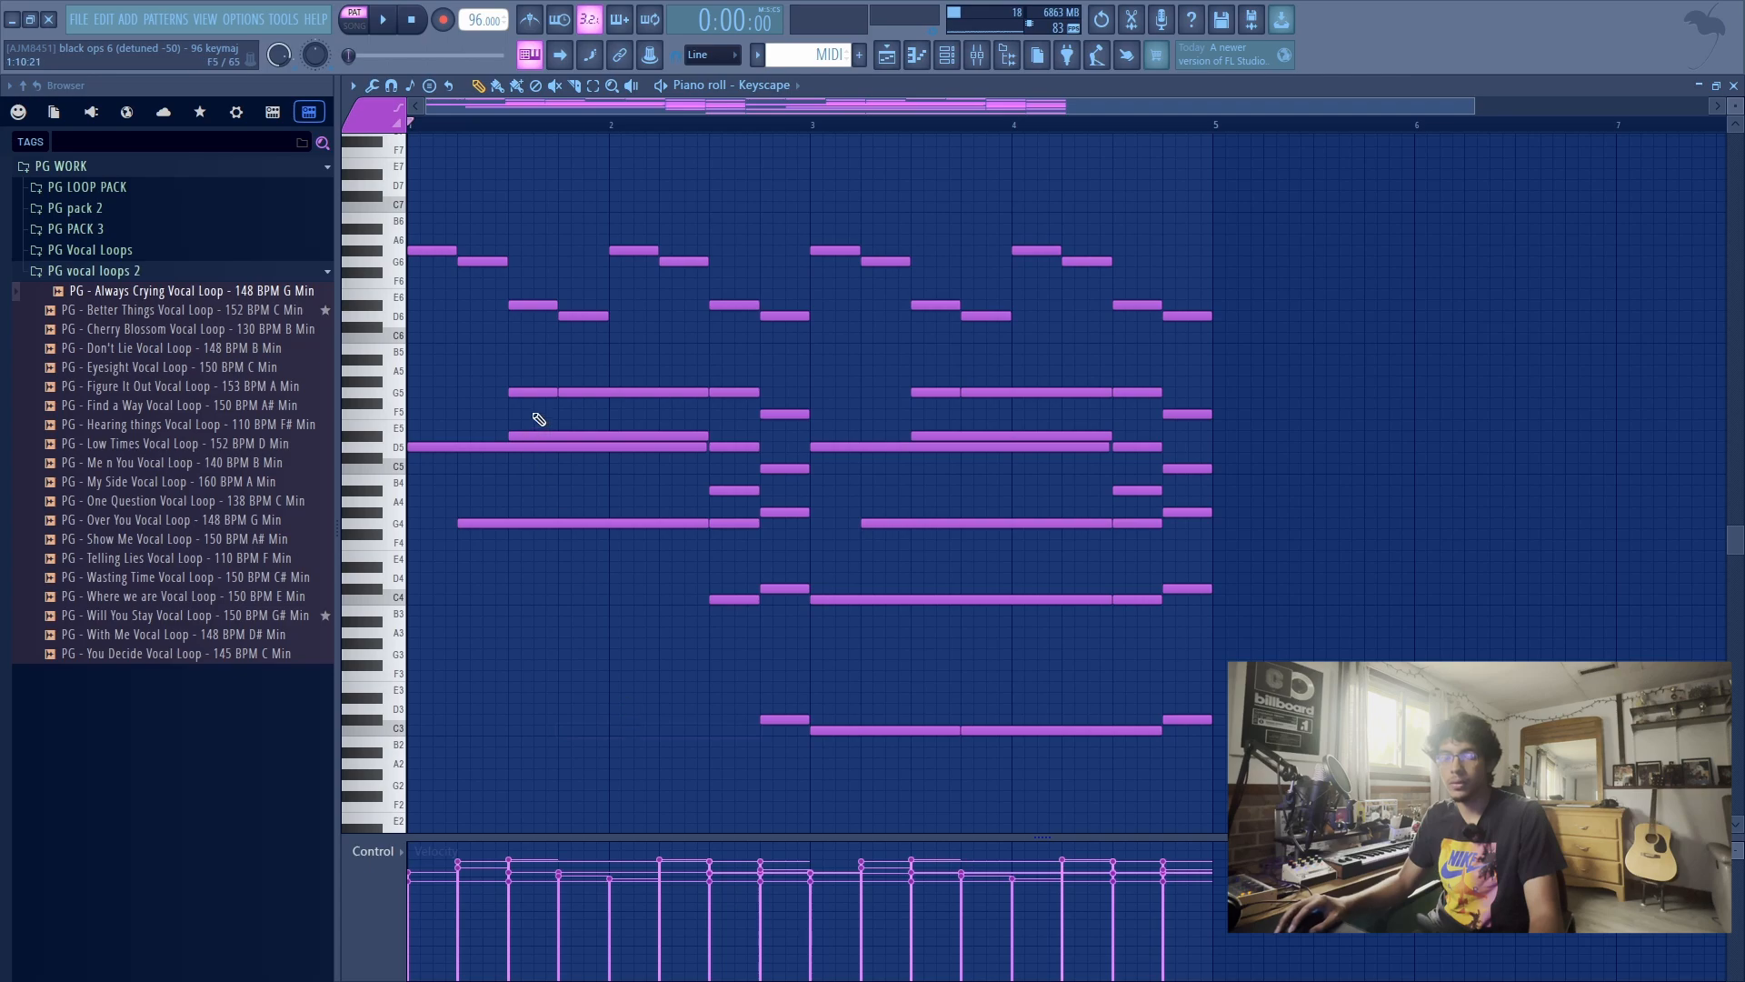
key(space)
drag(537, 418, 587, 317)
drag(588, 355, 488, 589)
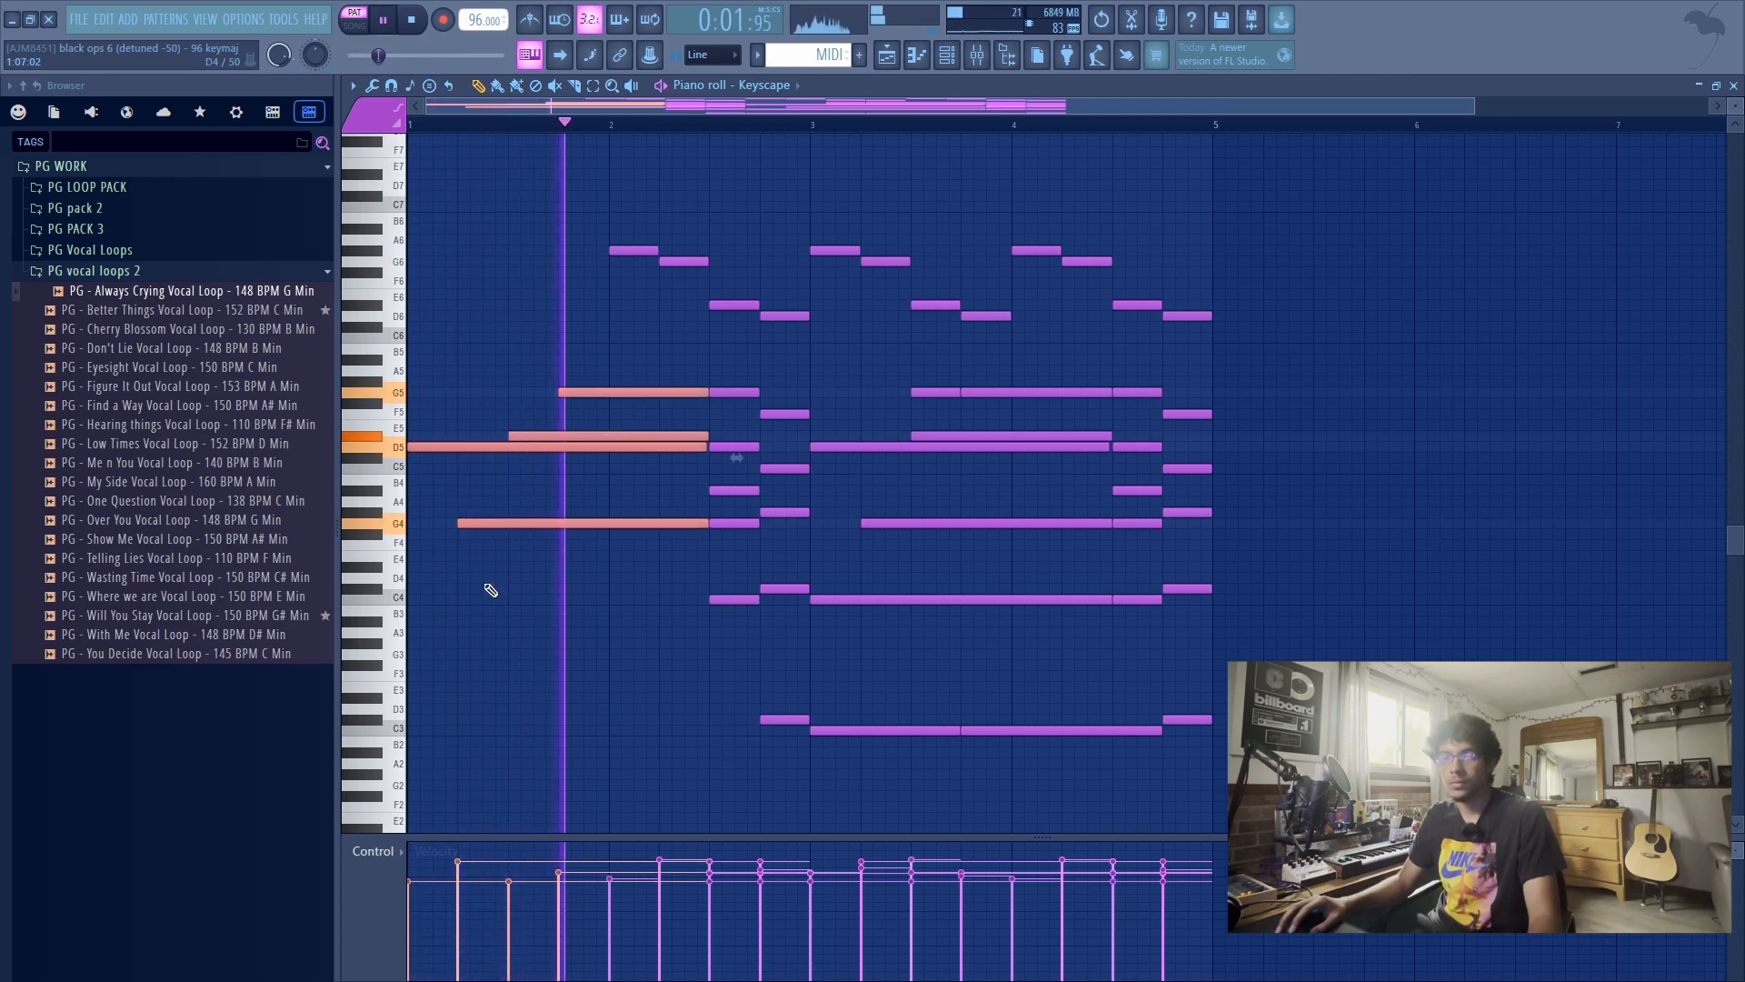
key(space)
click(603, 378)
key(ctrl+z)
key(ctrl+z)
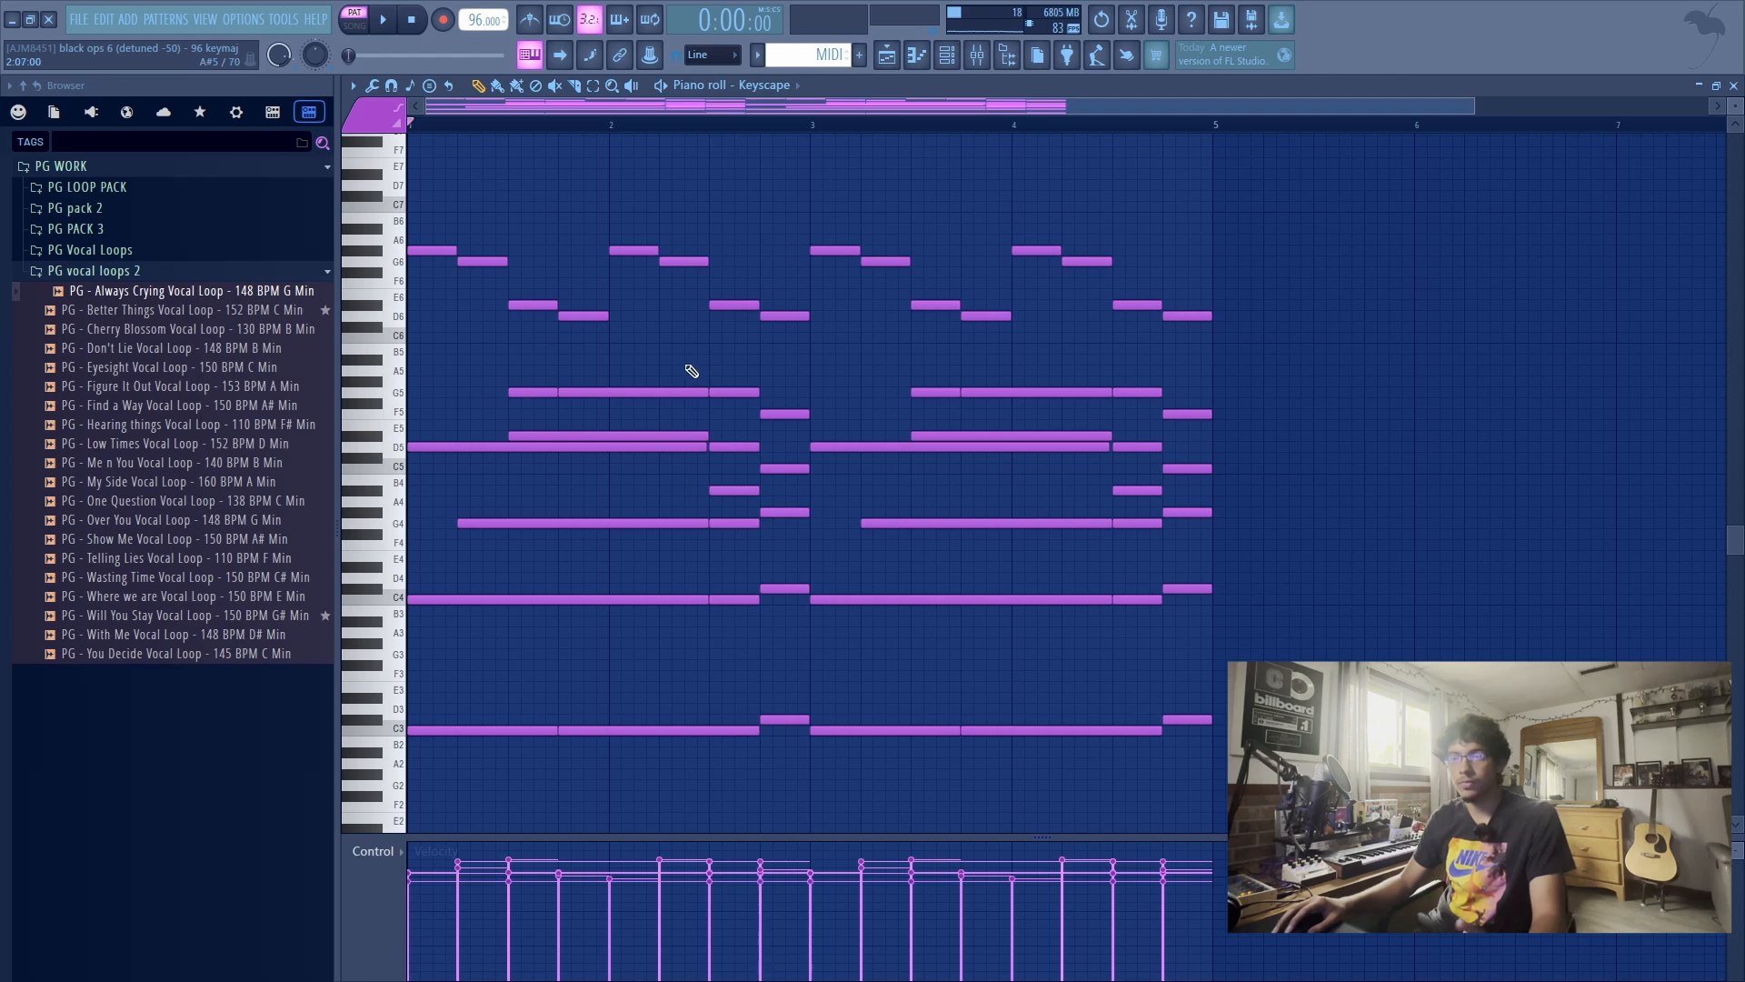
Shorten the staggered upper chord notes in bar 1 to end at bar 2, and copy them into bar 2.
drag(528, 423, 499, 558)
drag(582, 406, 592, 368)
drag(707, 392, 609, 392)
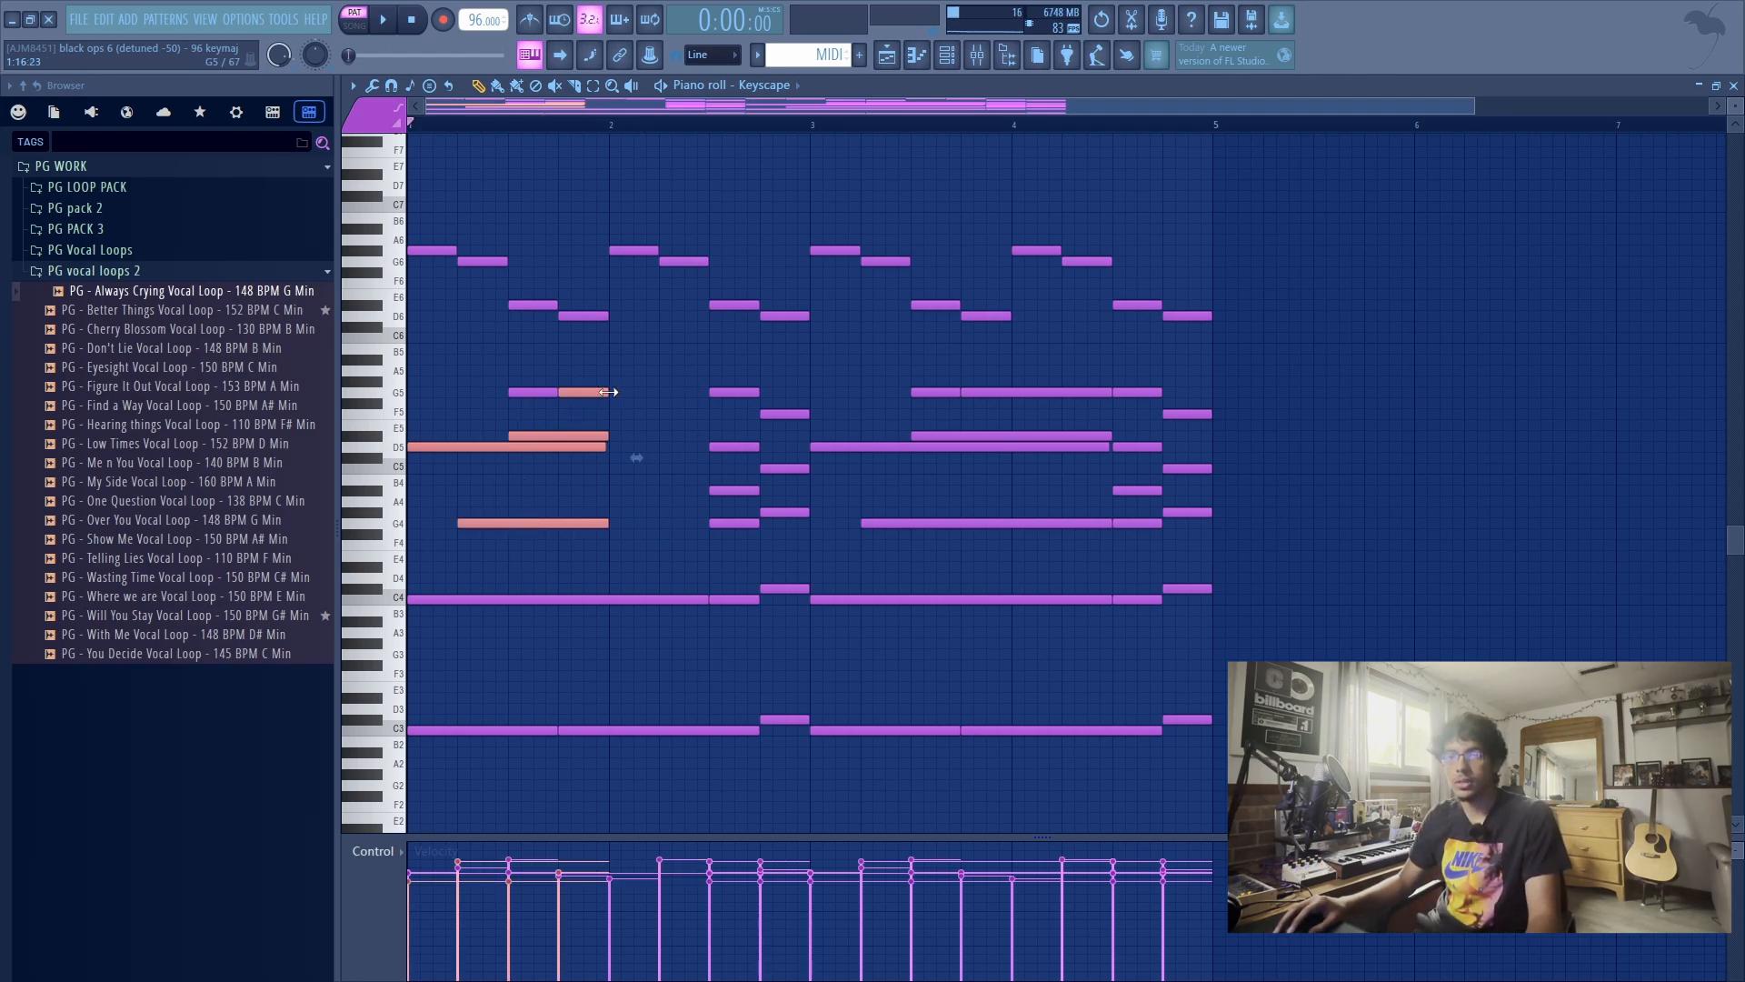
drag(549, 446, 744, 445)
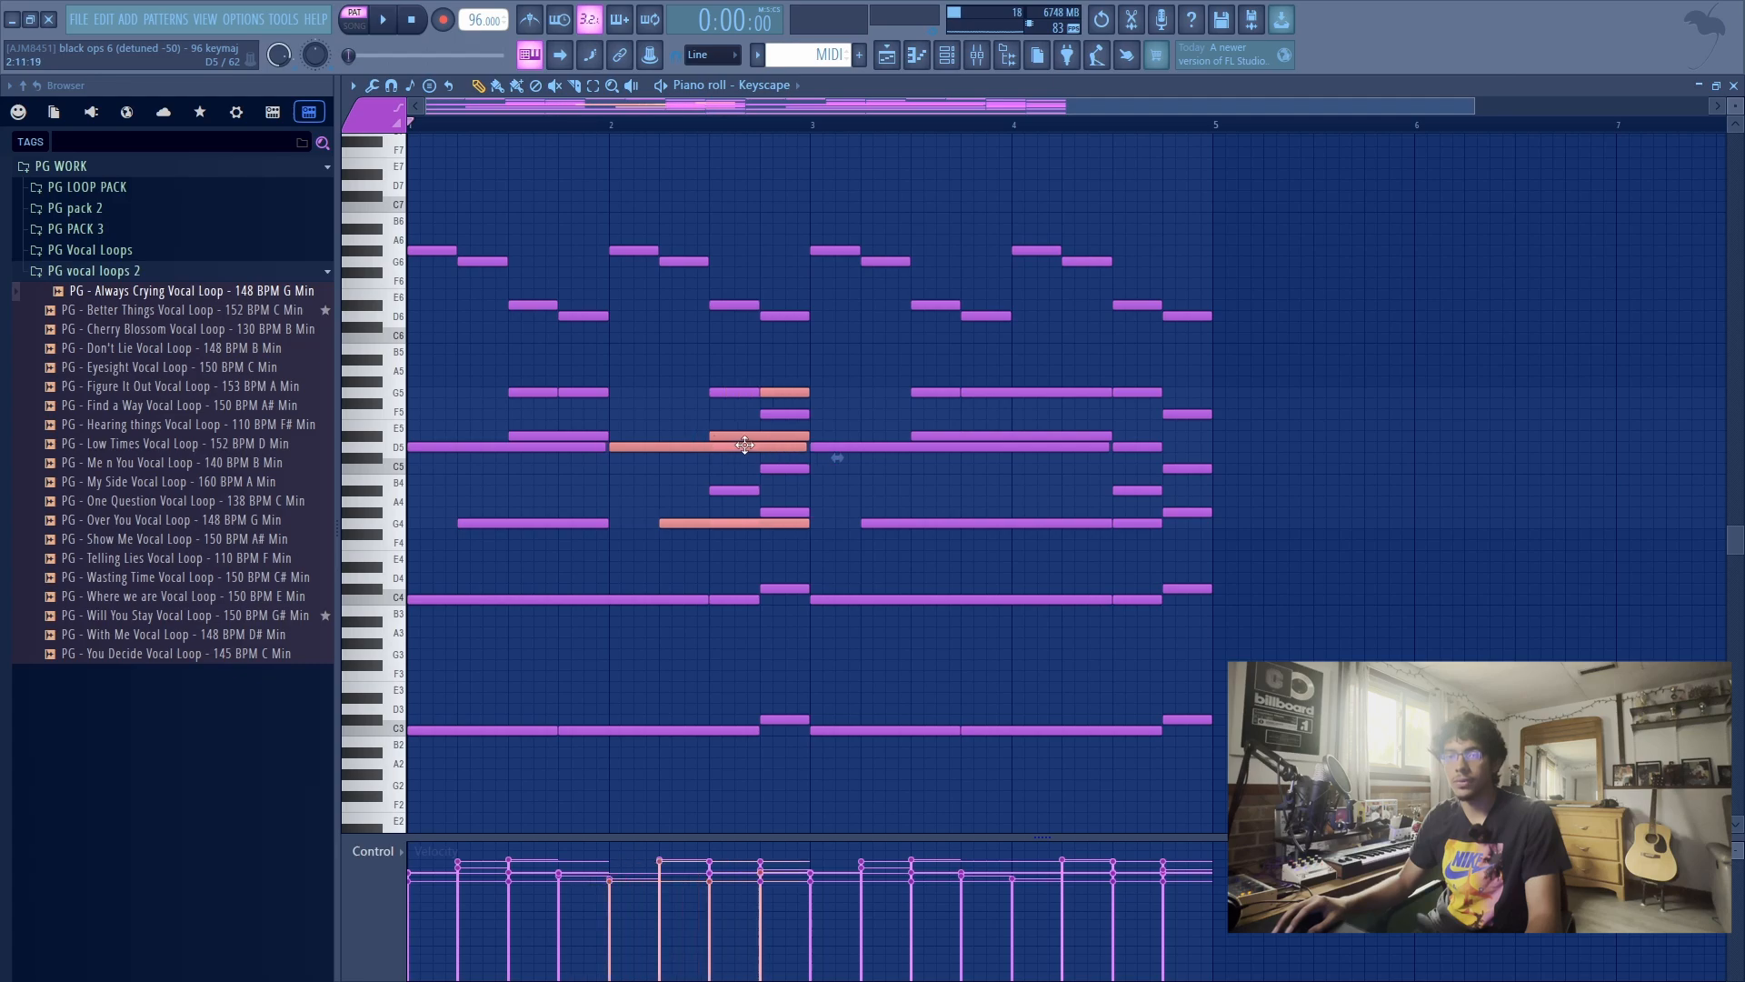
Cut the copied D5 and G4 notes short before the closing bar 2 chords, remove the overlapping pieces, and clear bars 3 and 4.
key(space)
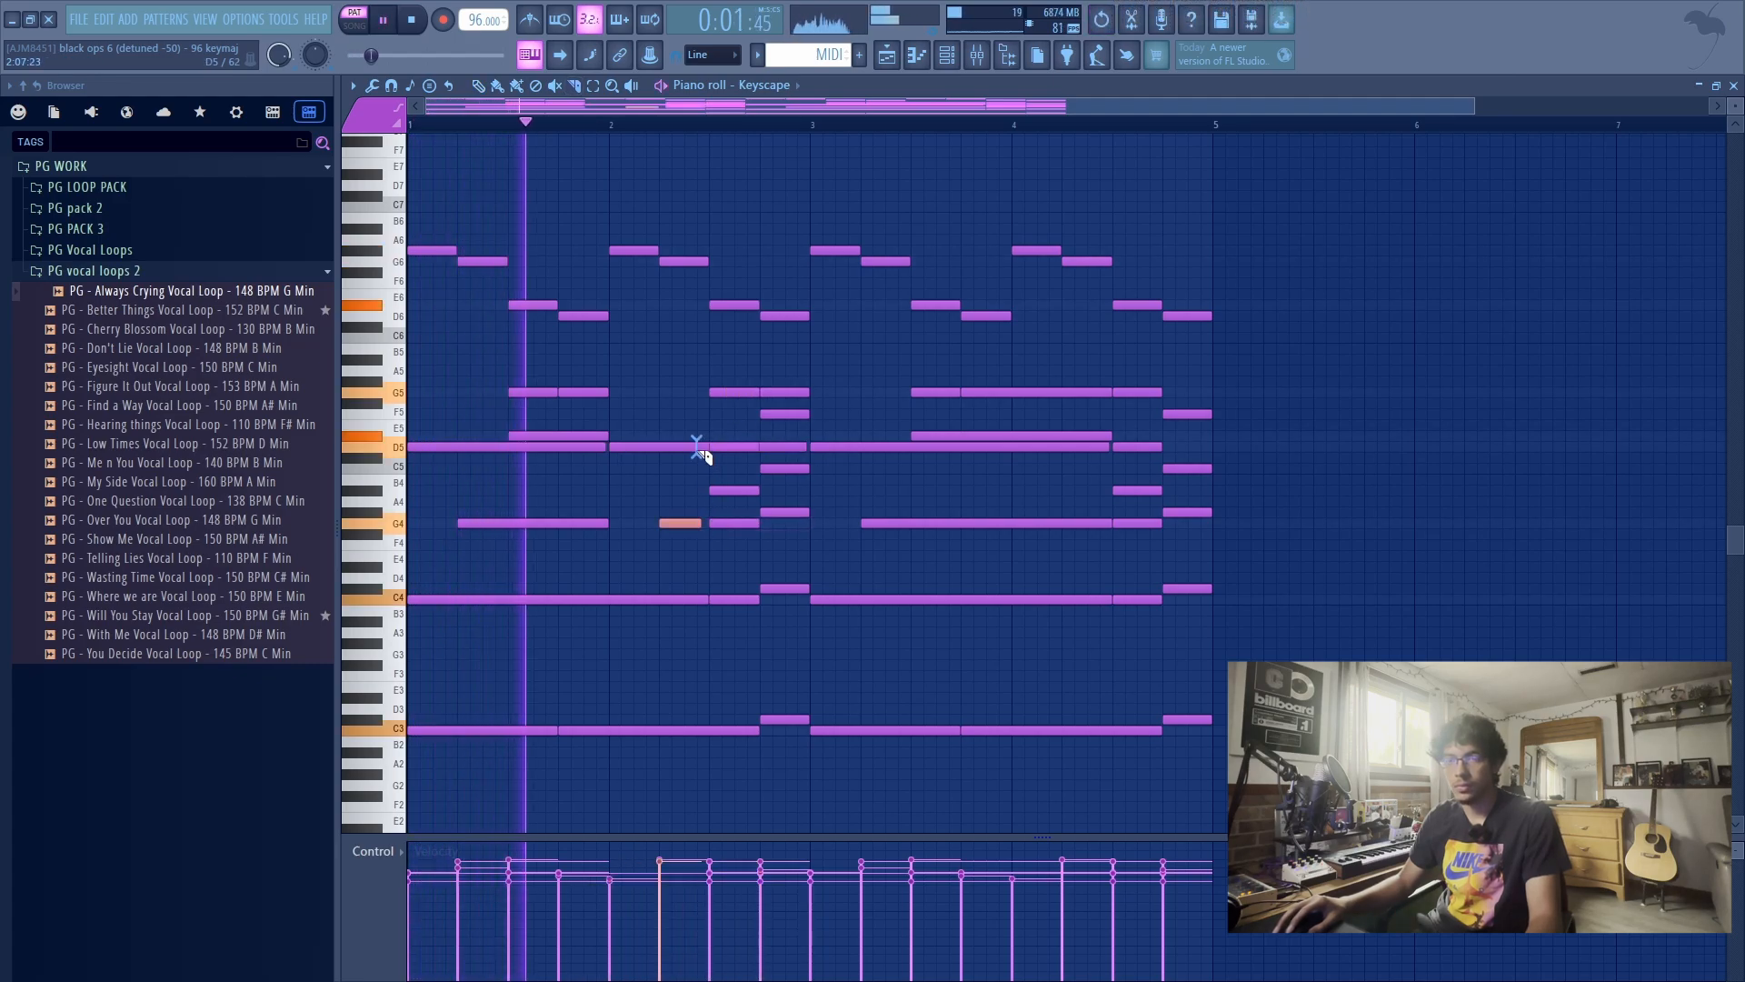
shift+right_click(698, 447)
right_click(704, 448)
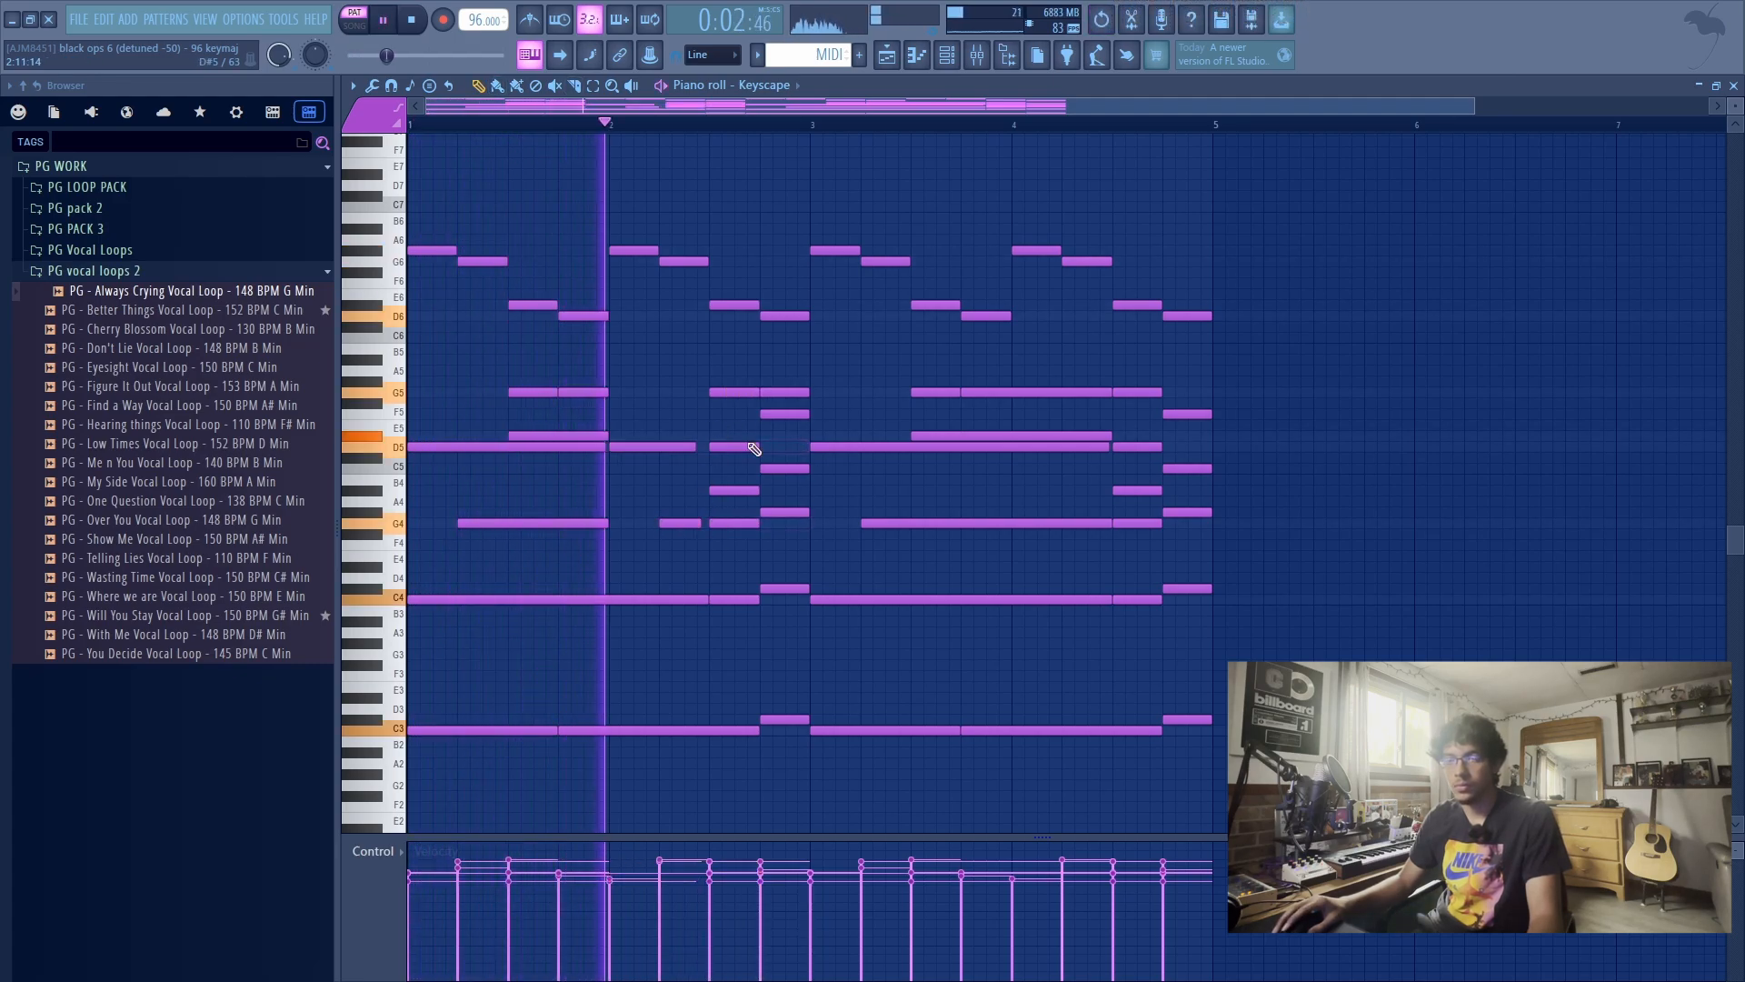
key(ctrl+z)
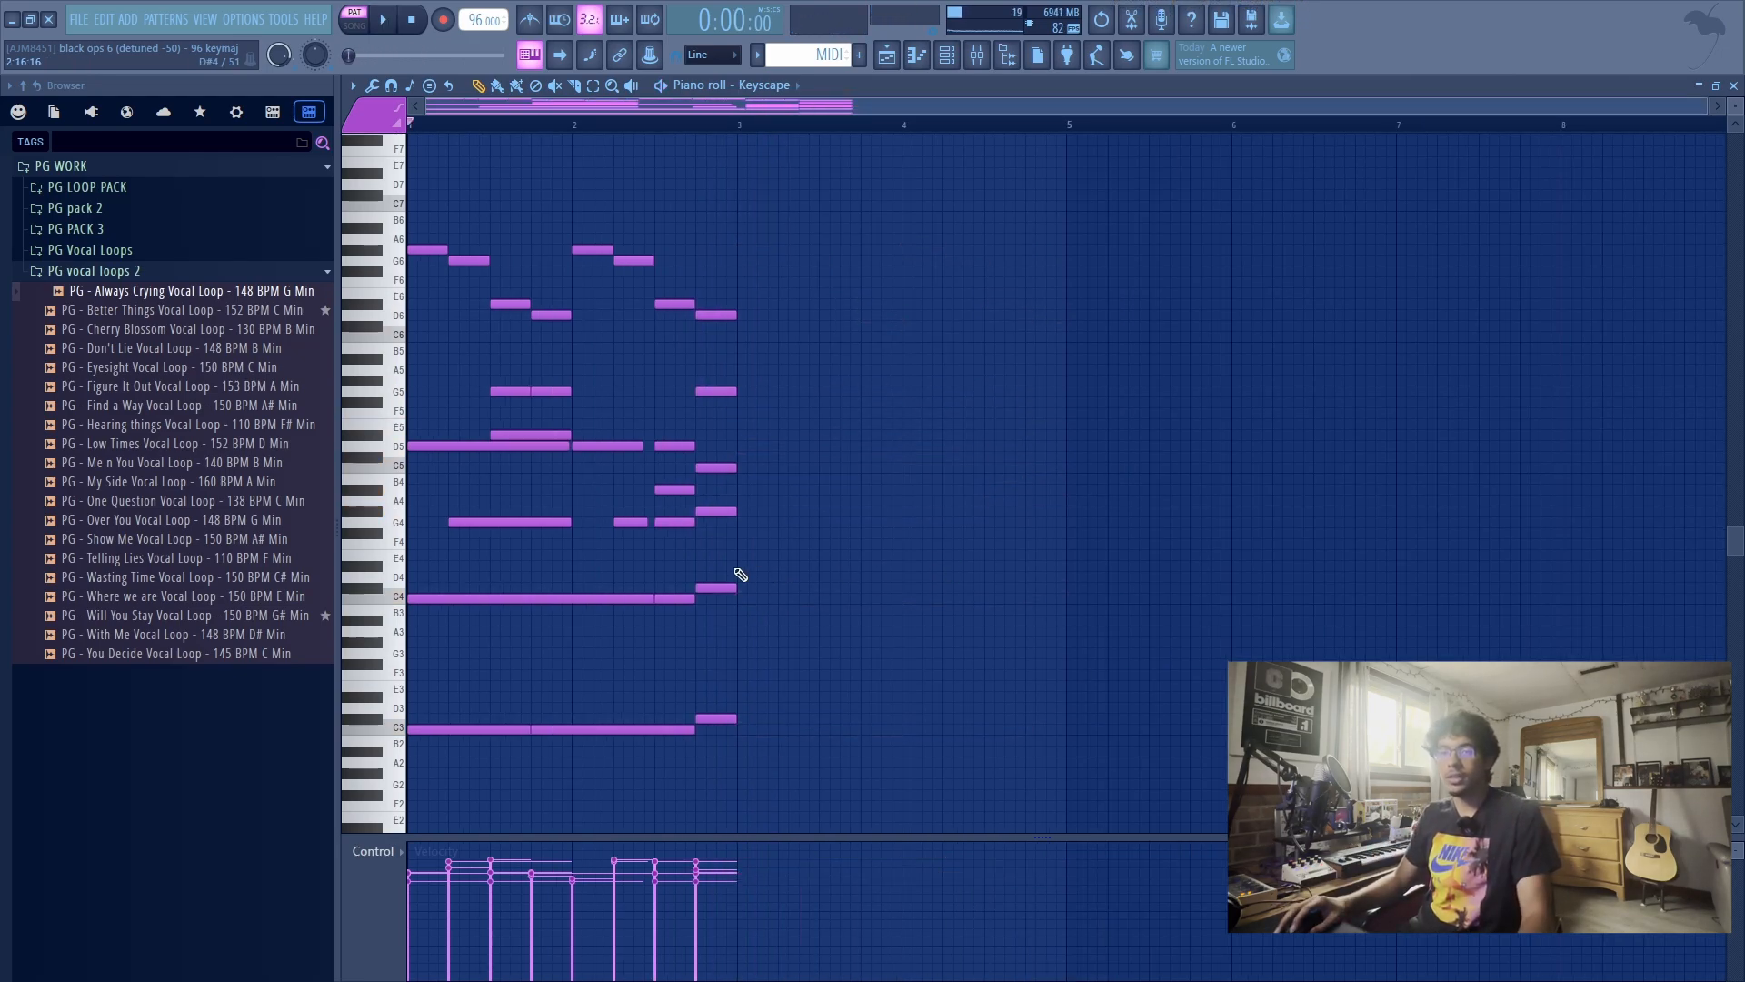
Try transposing the turnaround chord's two bass notes down by semitones, and move them back up to C#4 and C#3.
drag(741, 574, 698, 819)
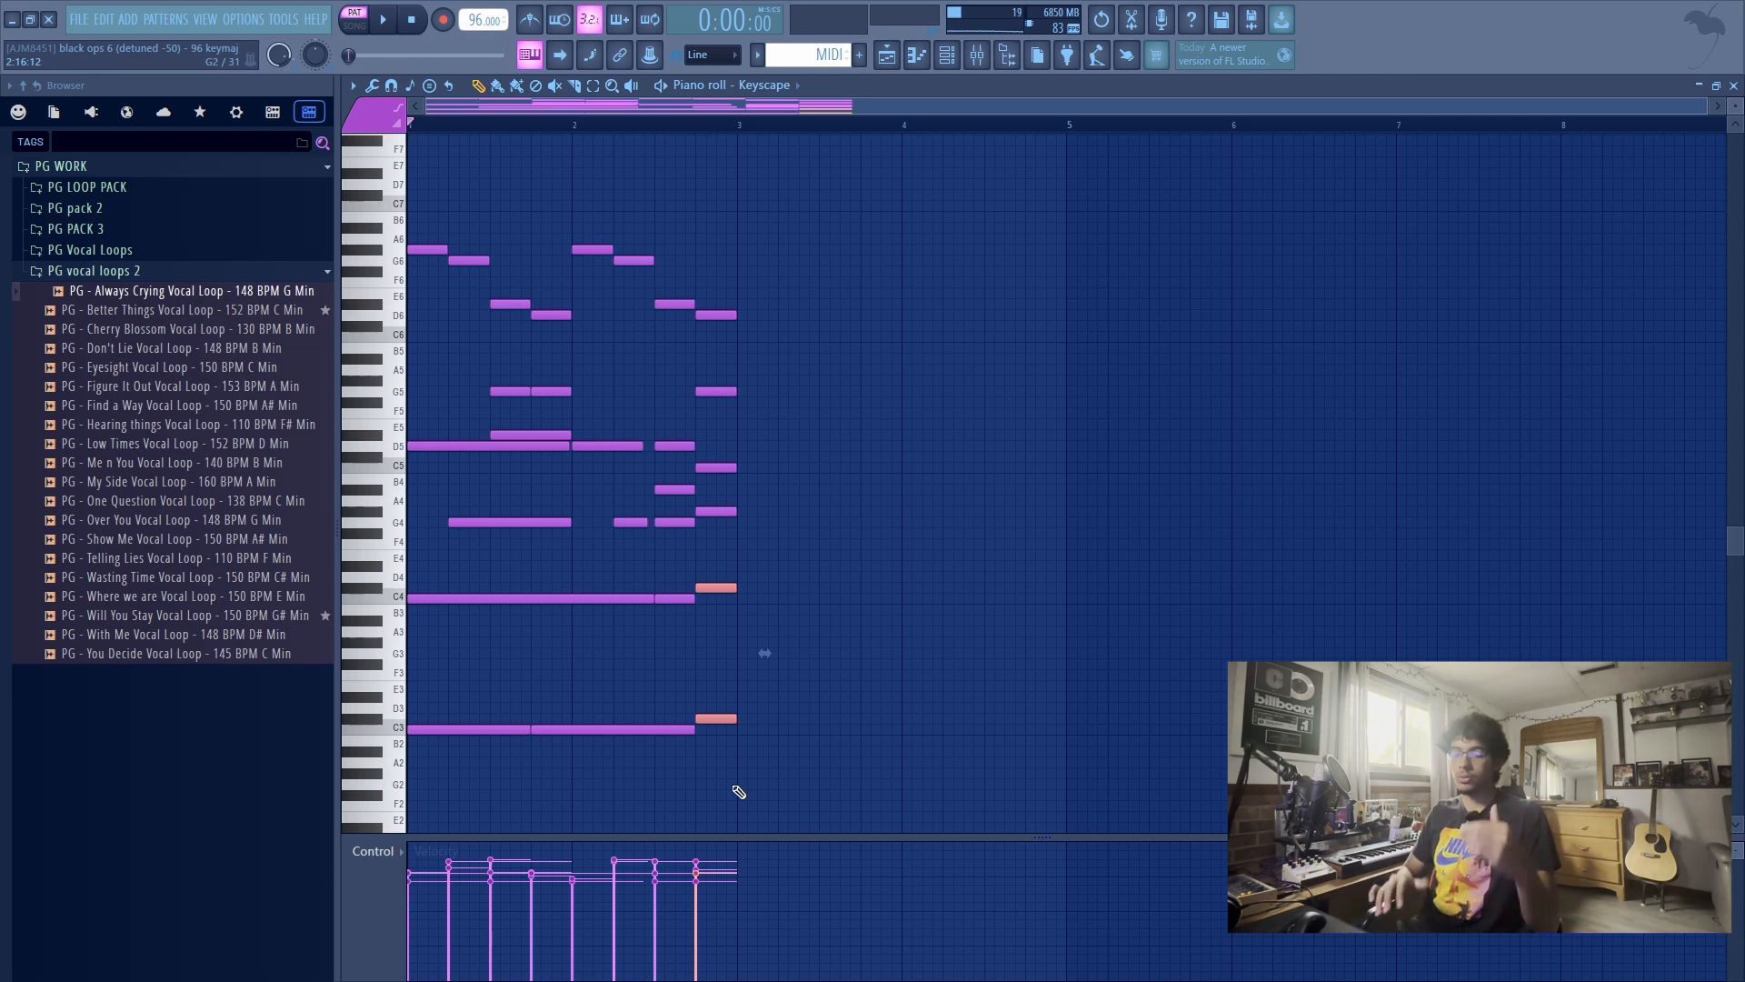
key(shift+Down)
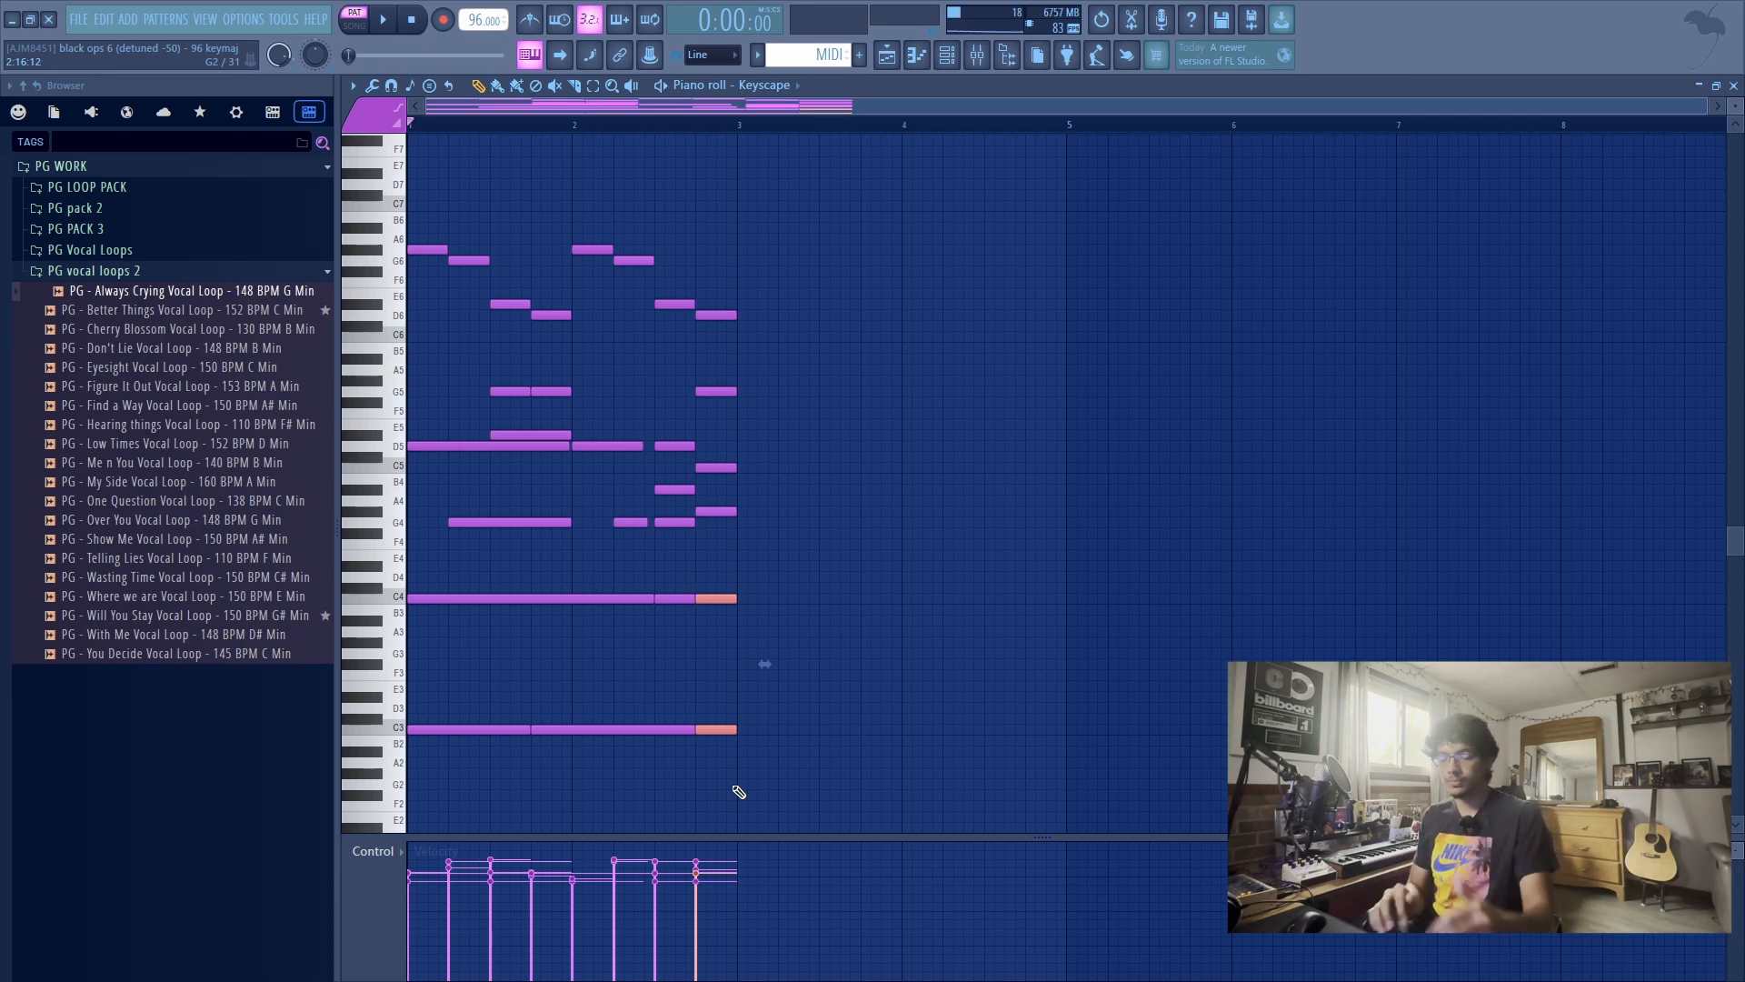
key(shift+Down)
key(shift+Down)
key(shift+Down)
key(shift+Up)
key(shift+Up)
key(shift+Up)
key(shift+Up)
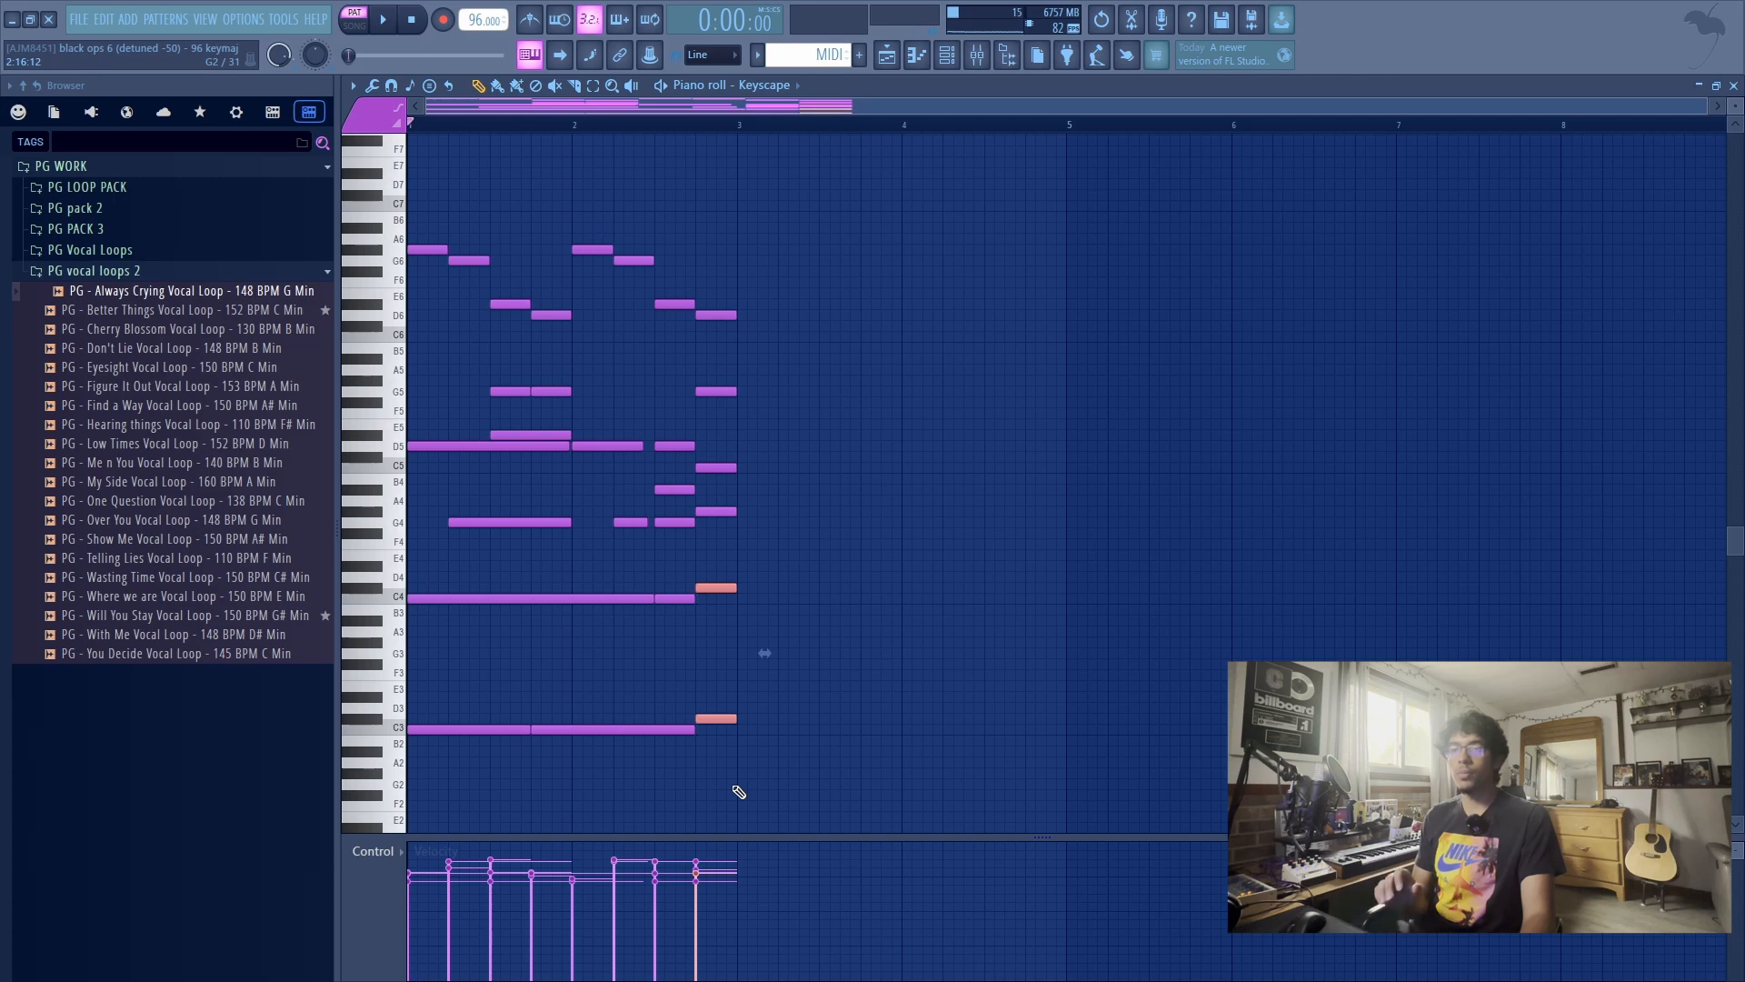
ctrl+click(918, 519)
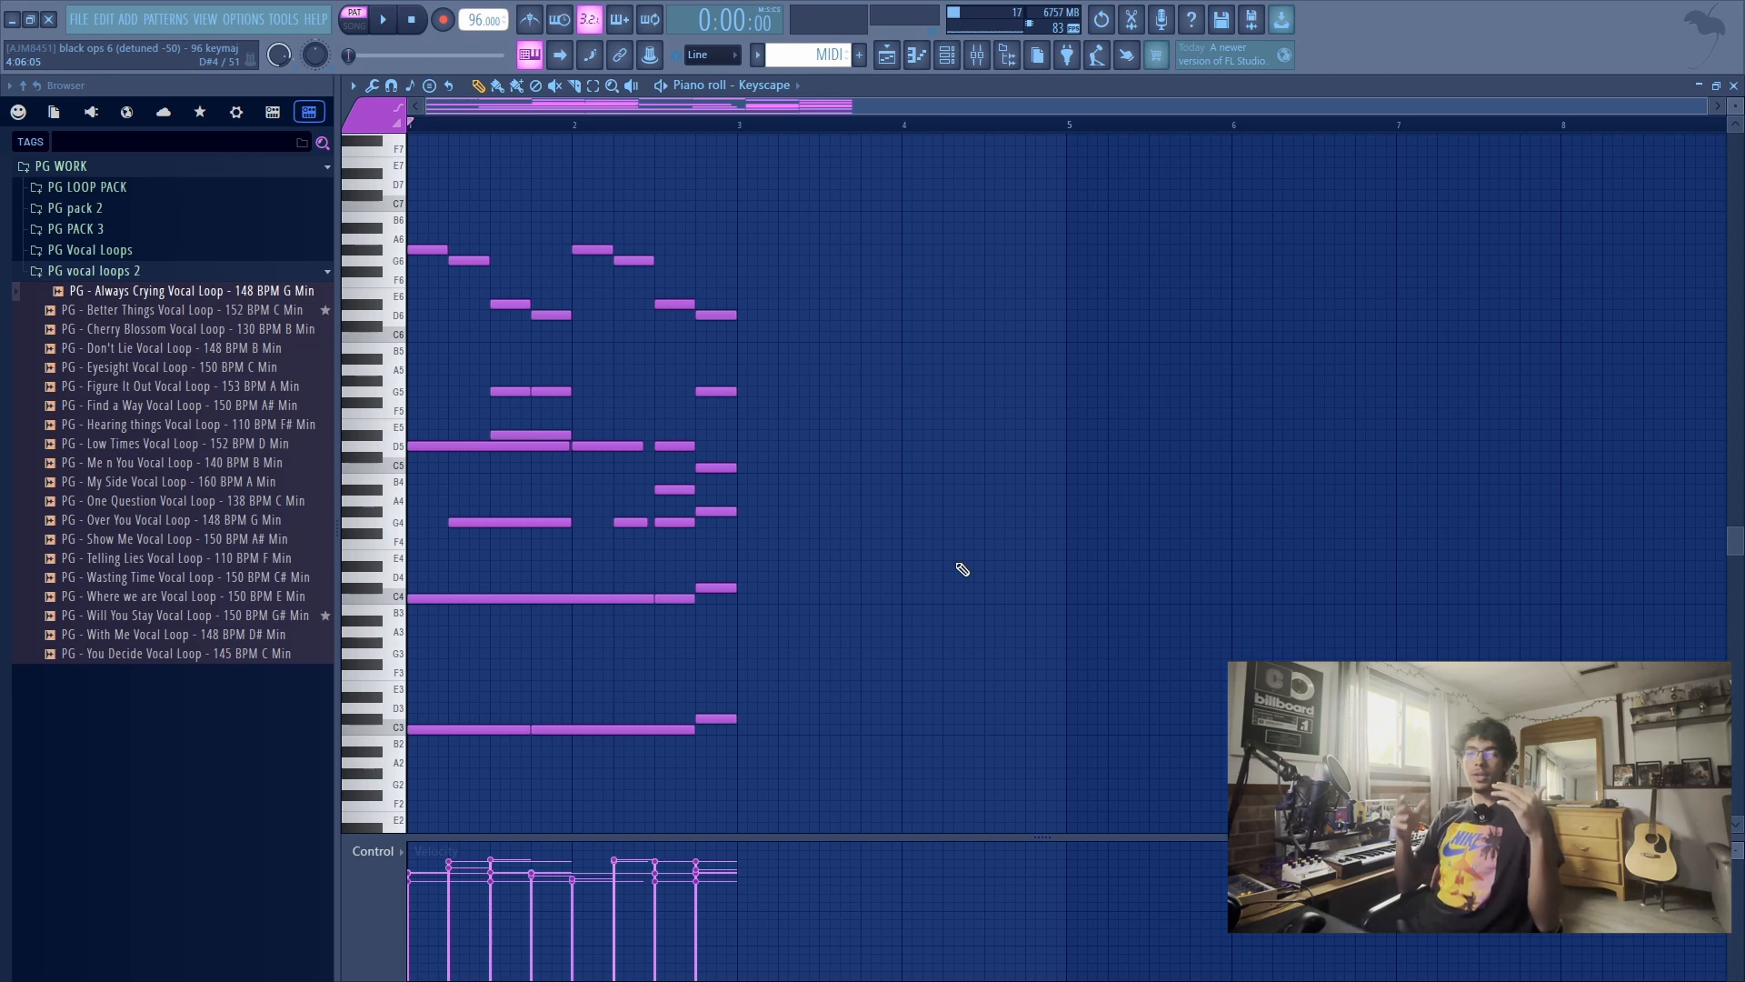
Examine the staggered bar 1 chord, the bass notes and the inner notes leading into the turnaround chord.
scroll(509, 481, up, 3)
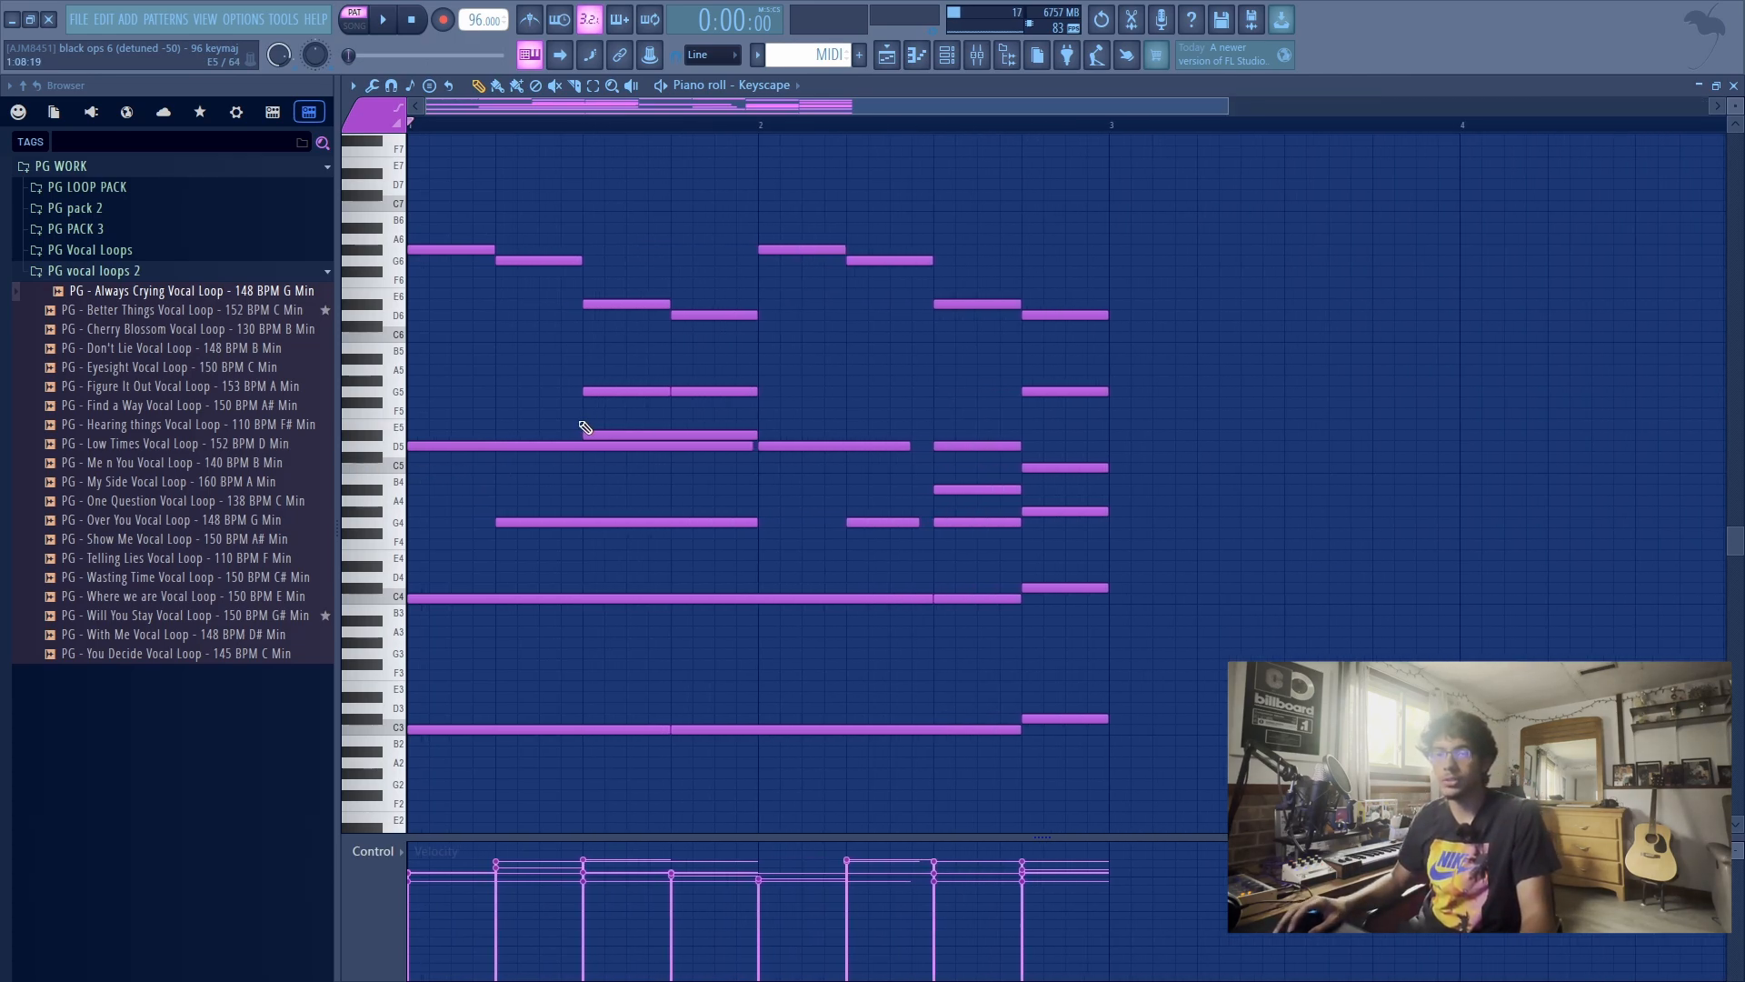
drag(627, 420, 617, 458)
ctrl+click(1046, 559)
scroll(1054, 577, up, 3)
drag(1013, 584, 929, 741)
scroll(948, 596, down, 4)
drag(982, 508, 946, 530)
scroll(948, 534, up, 3)
scroll(957, 526, up, 1)
scroll(959, 521, down, 4)
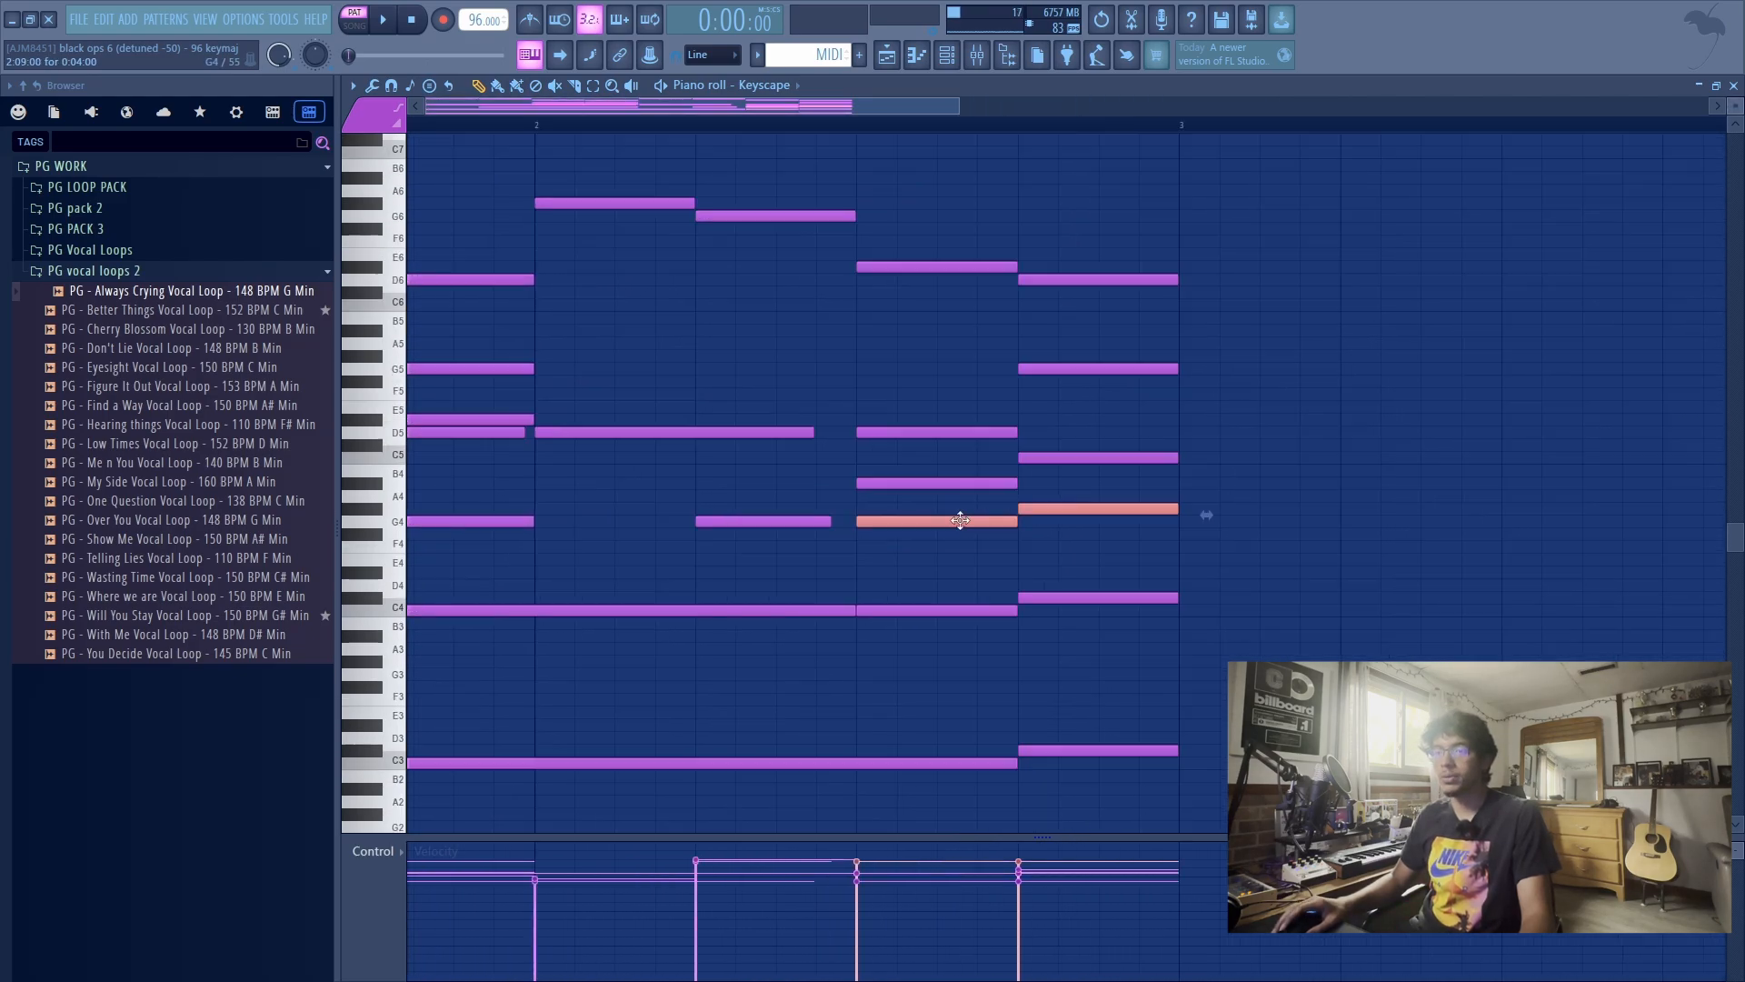
ctrl+click(1246, 396)
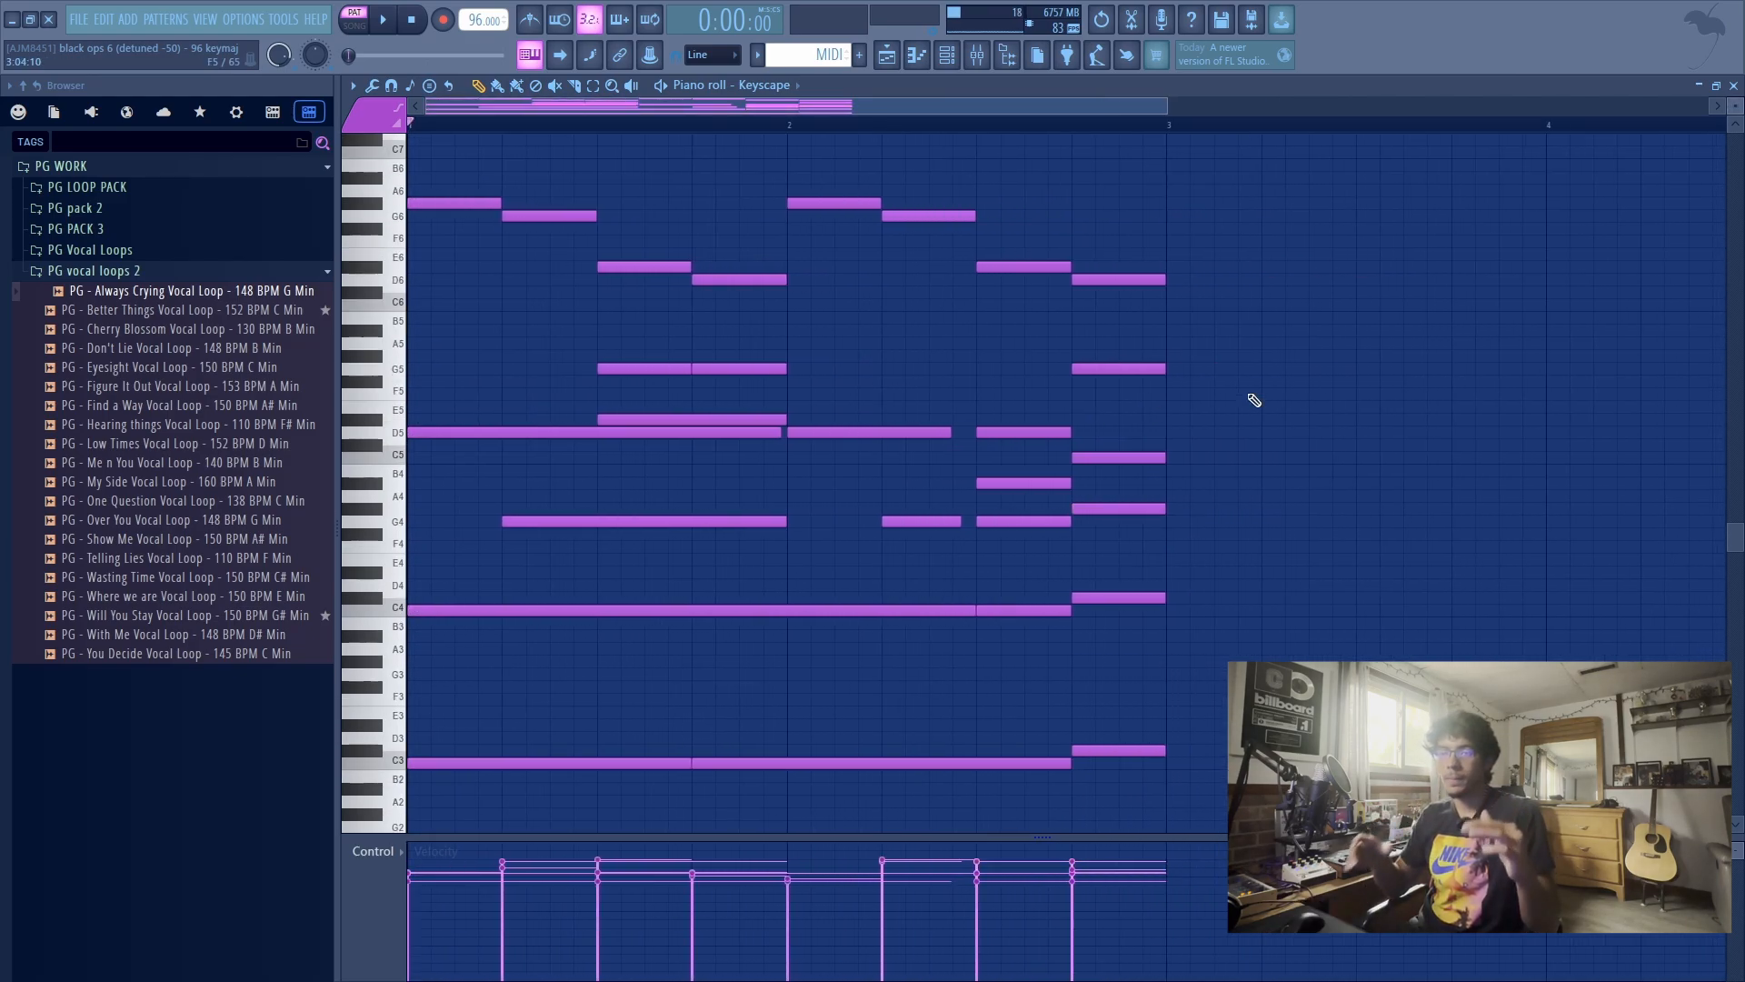
scroll(1254, 400, down, 1)
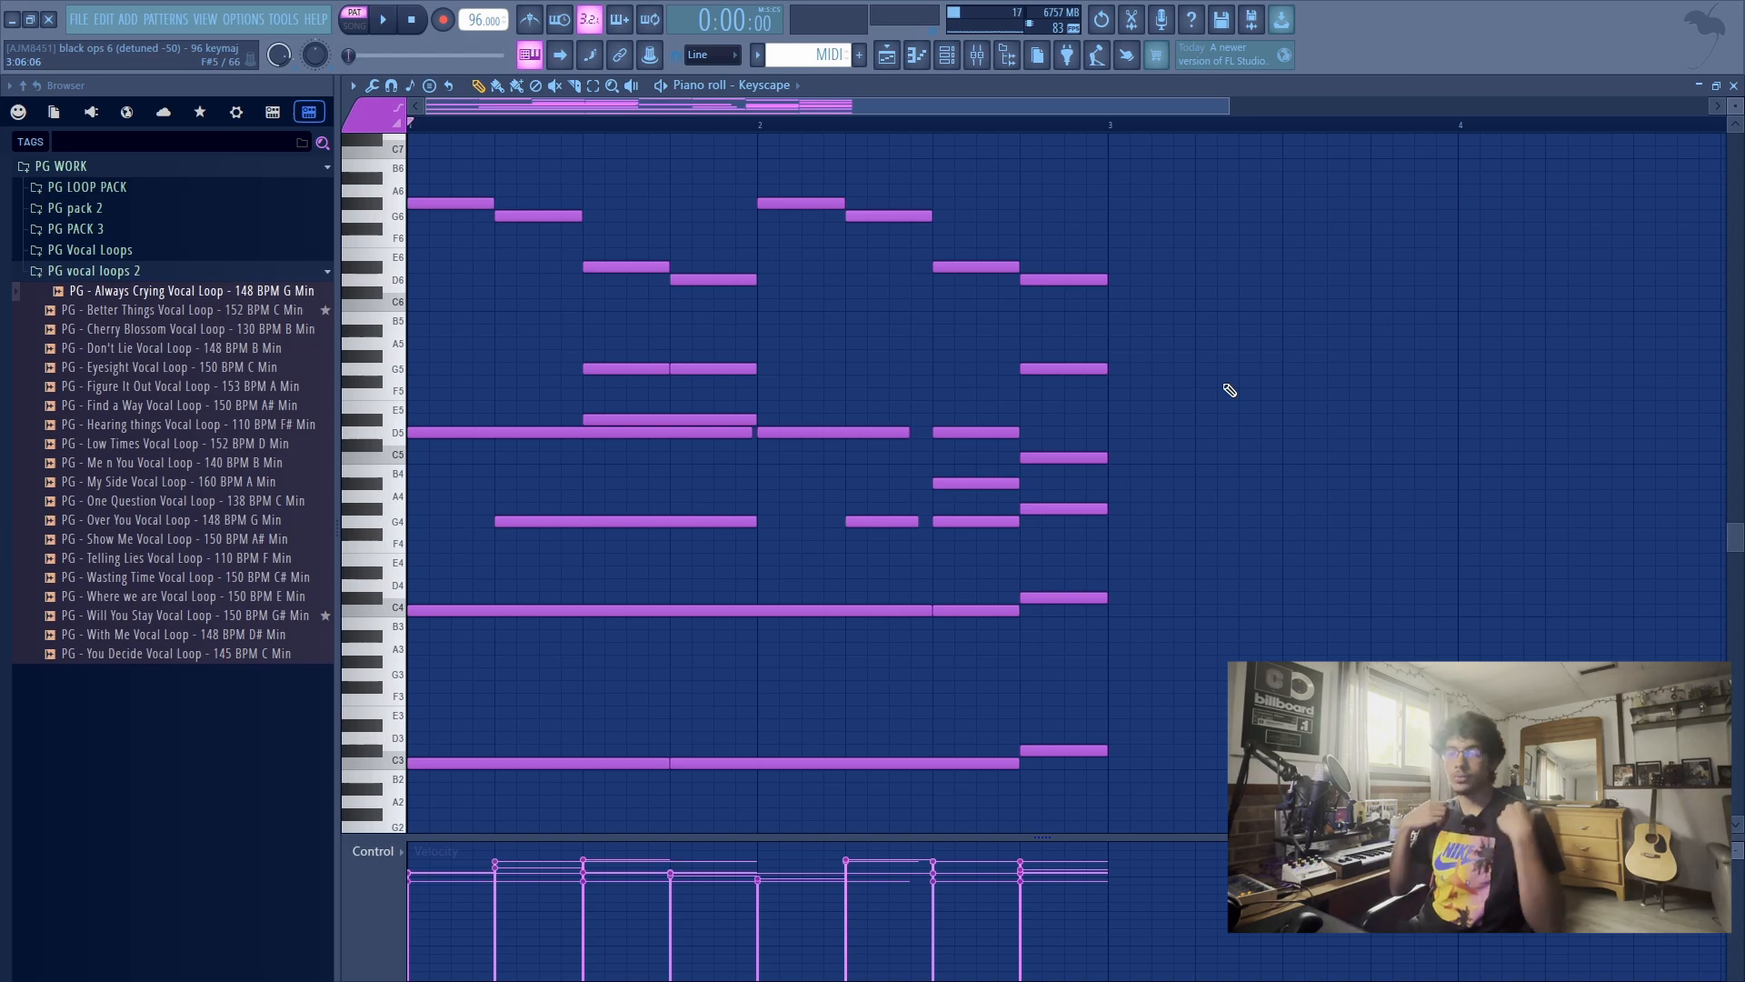
Listen to the two-bar loop and set the project tempo to 124 BPM.
key(space)
scroll(845, 554, down, 2)
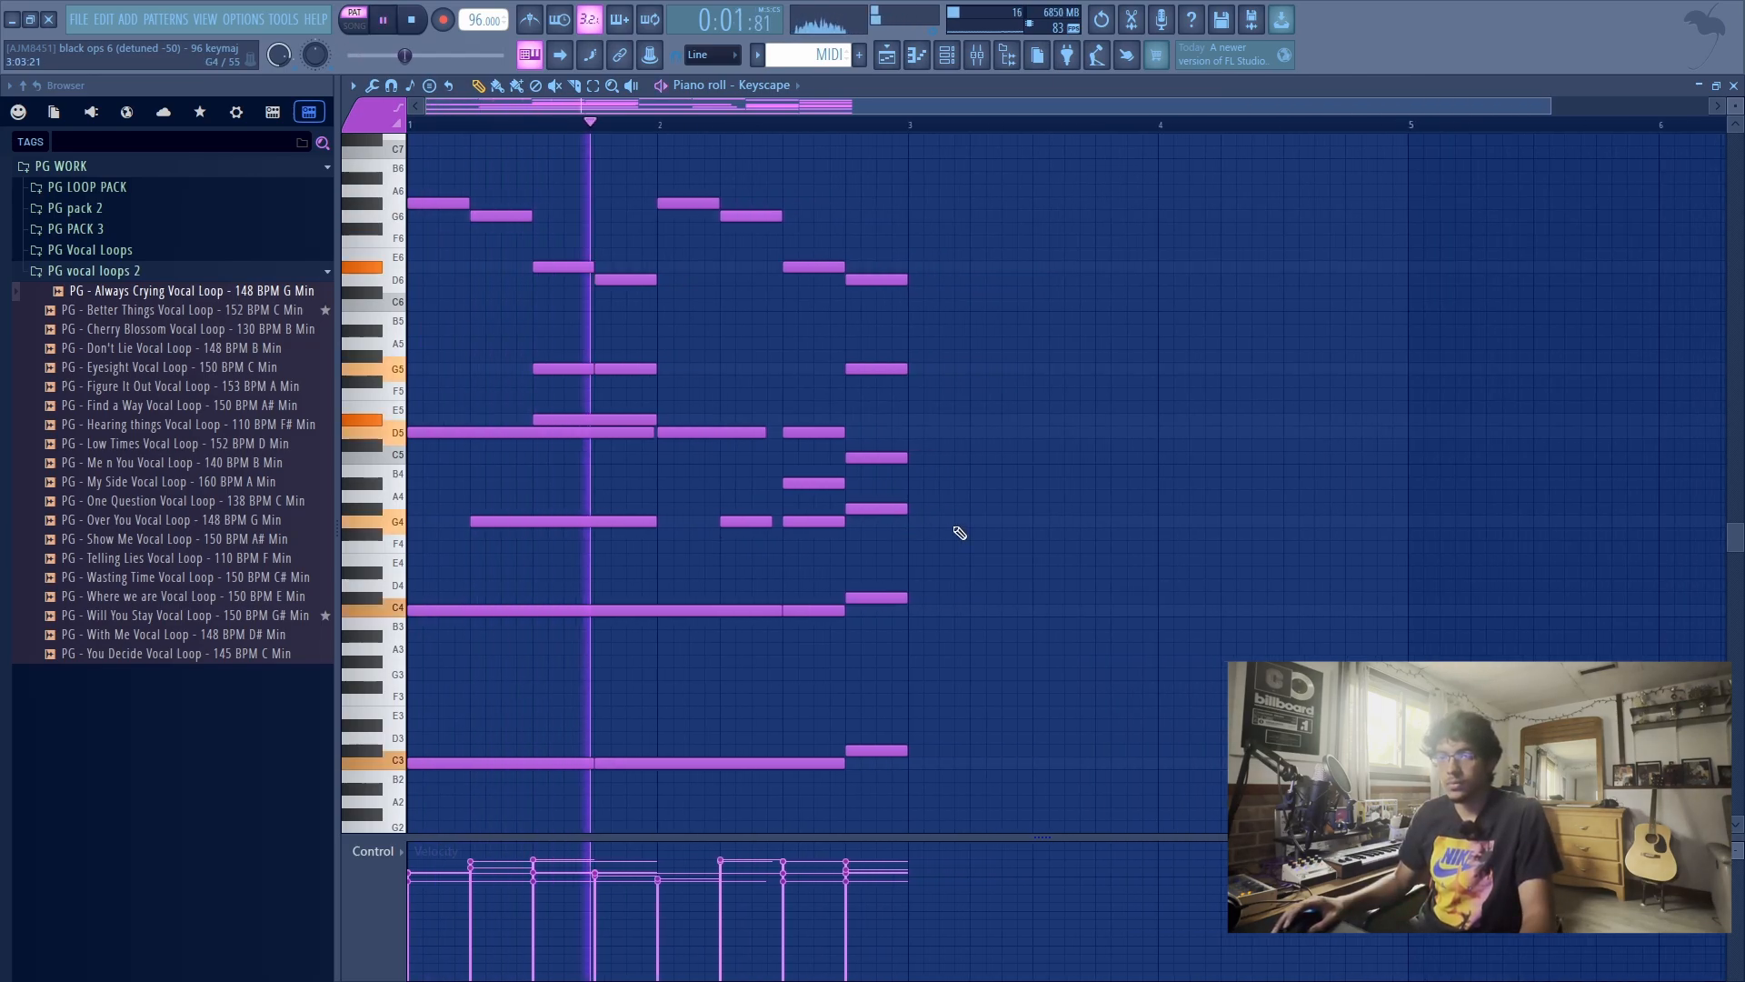
scroll(960, 532, down, 1)
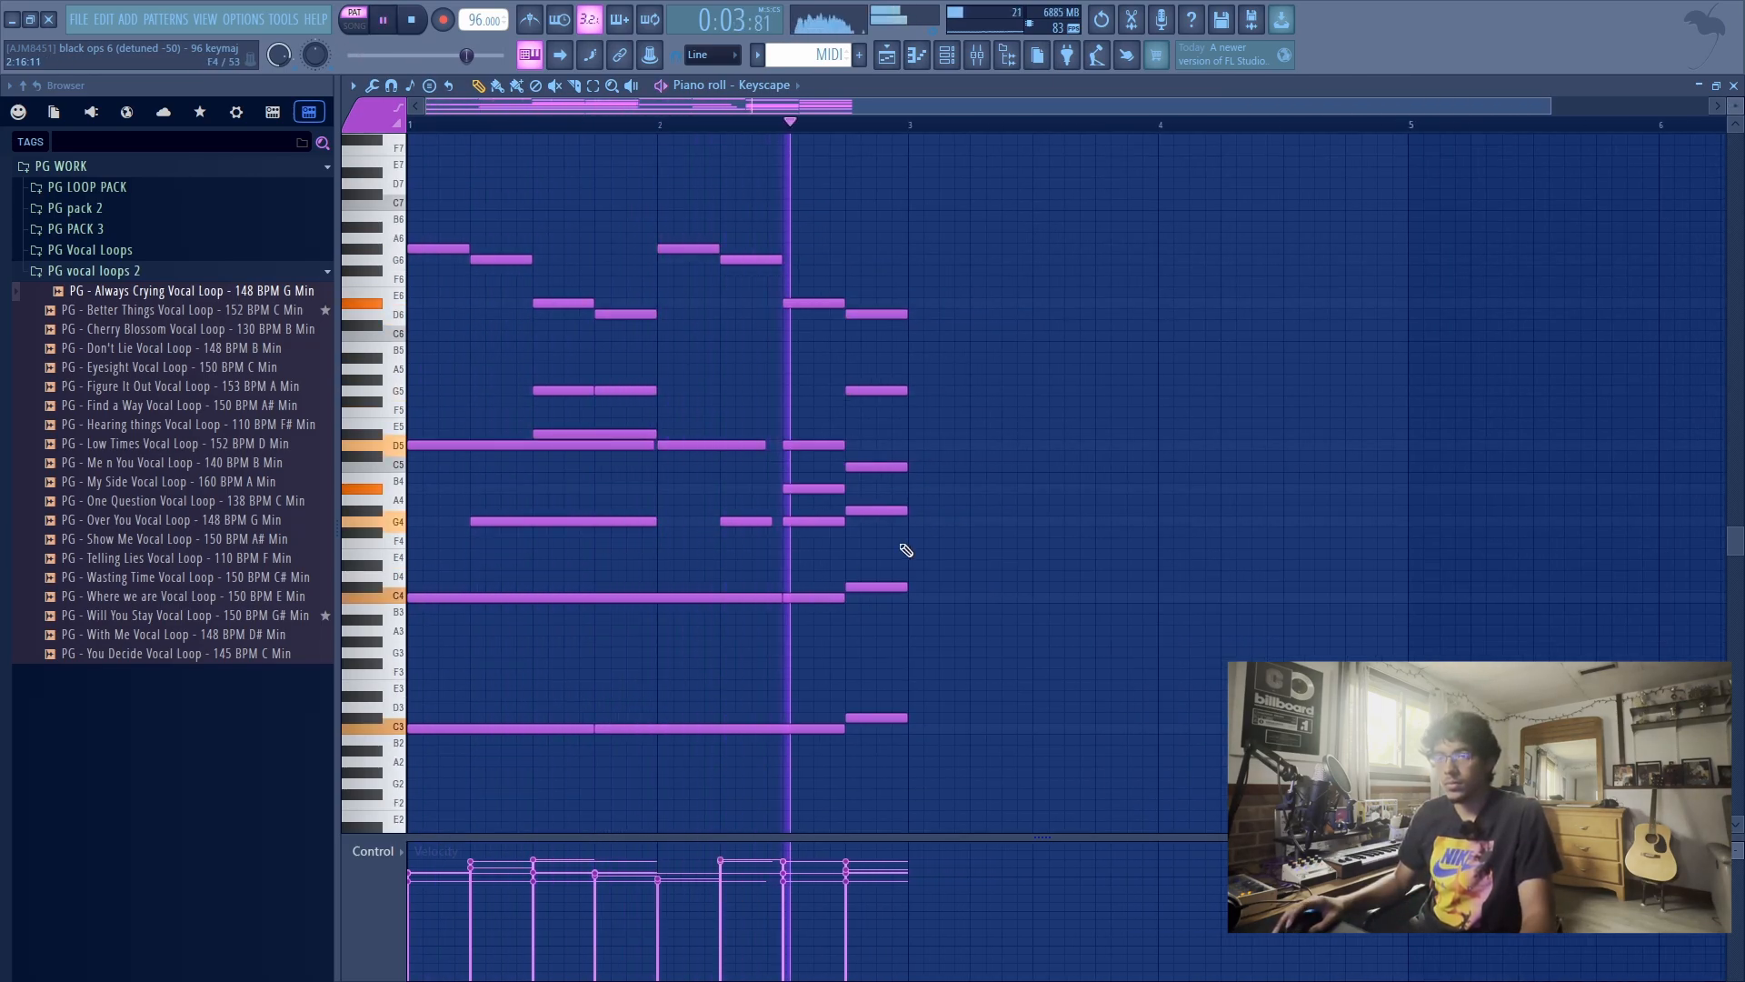
key(space)
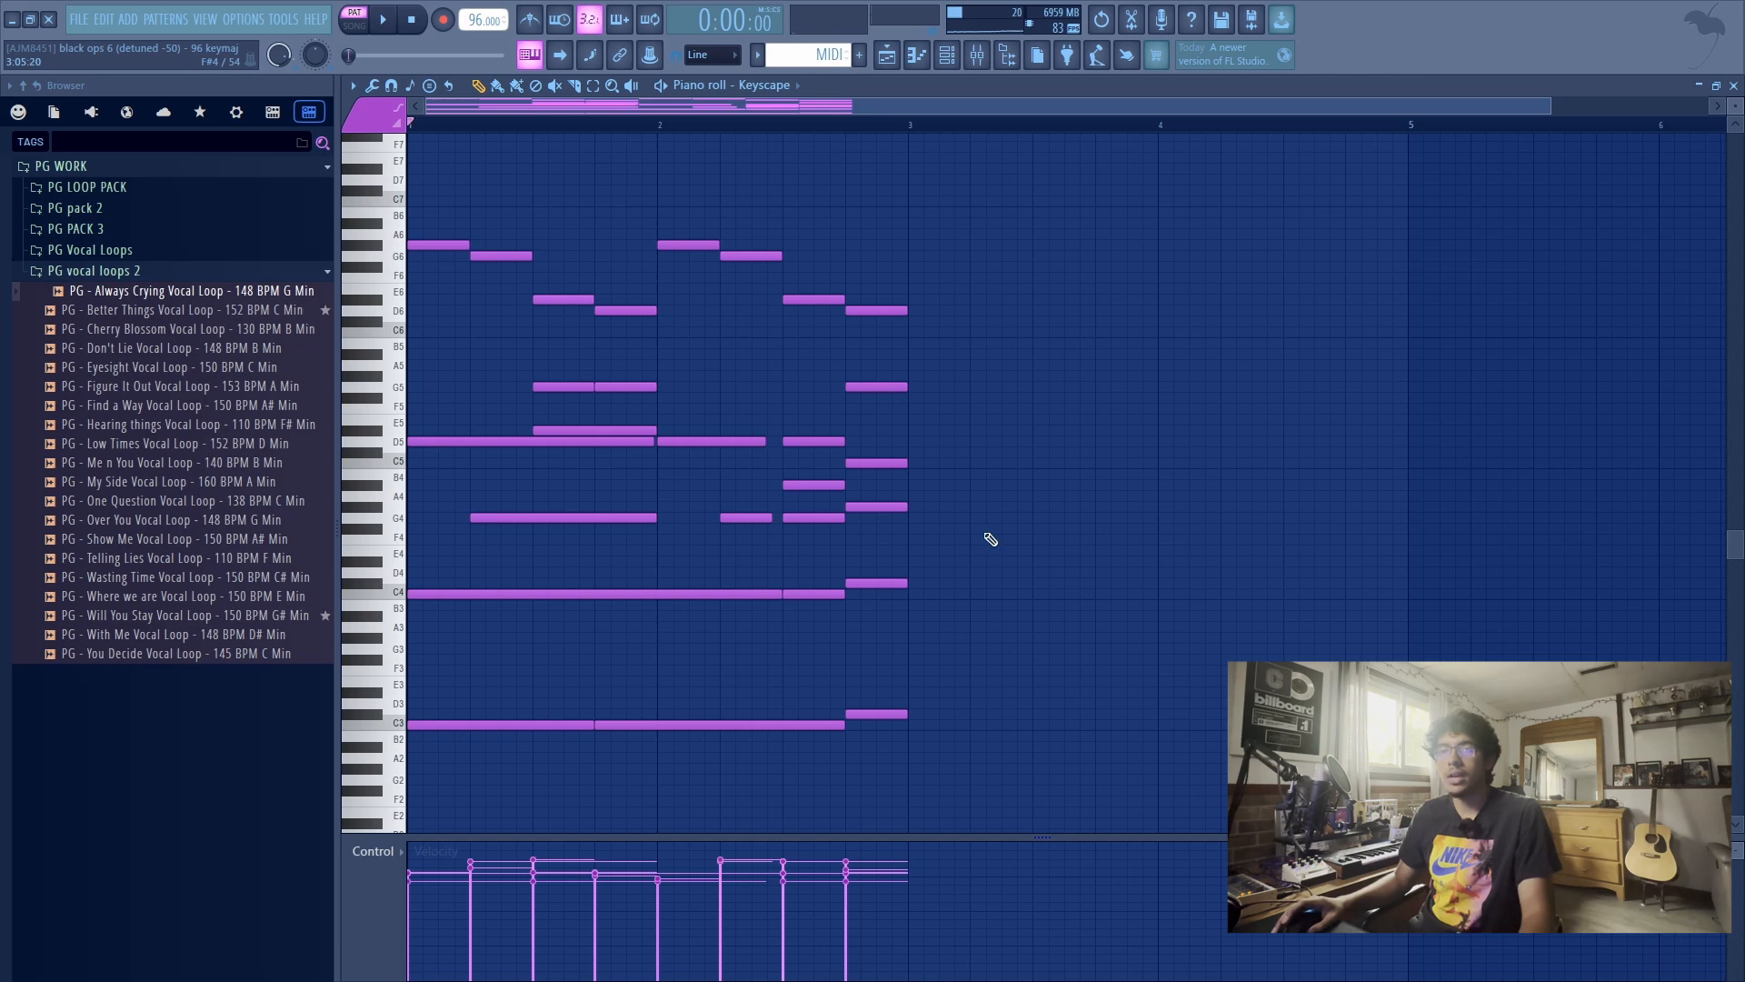
scroll(466, 20, up, 3)
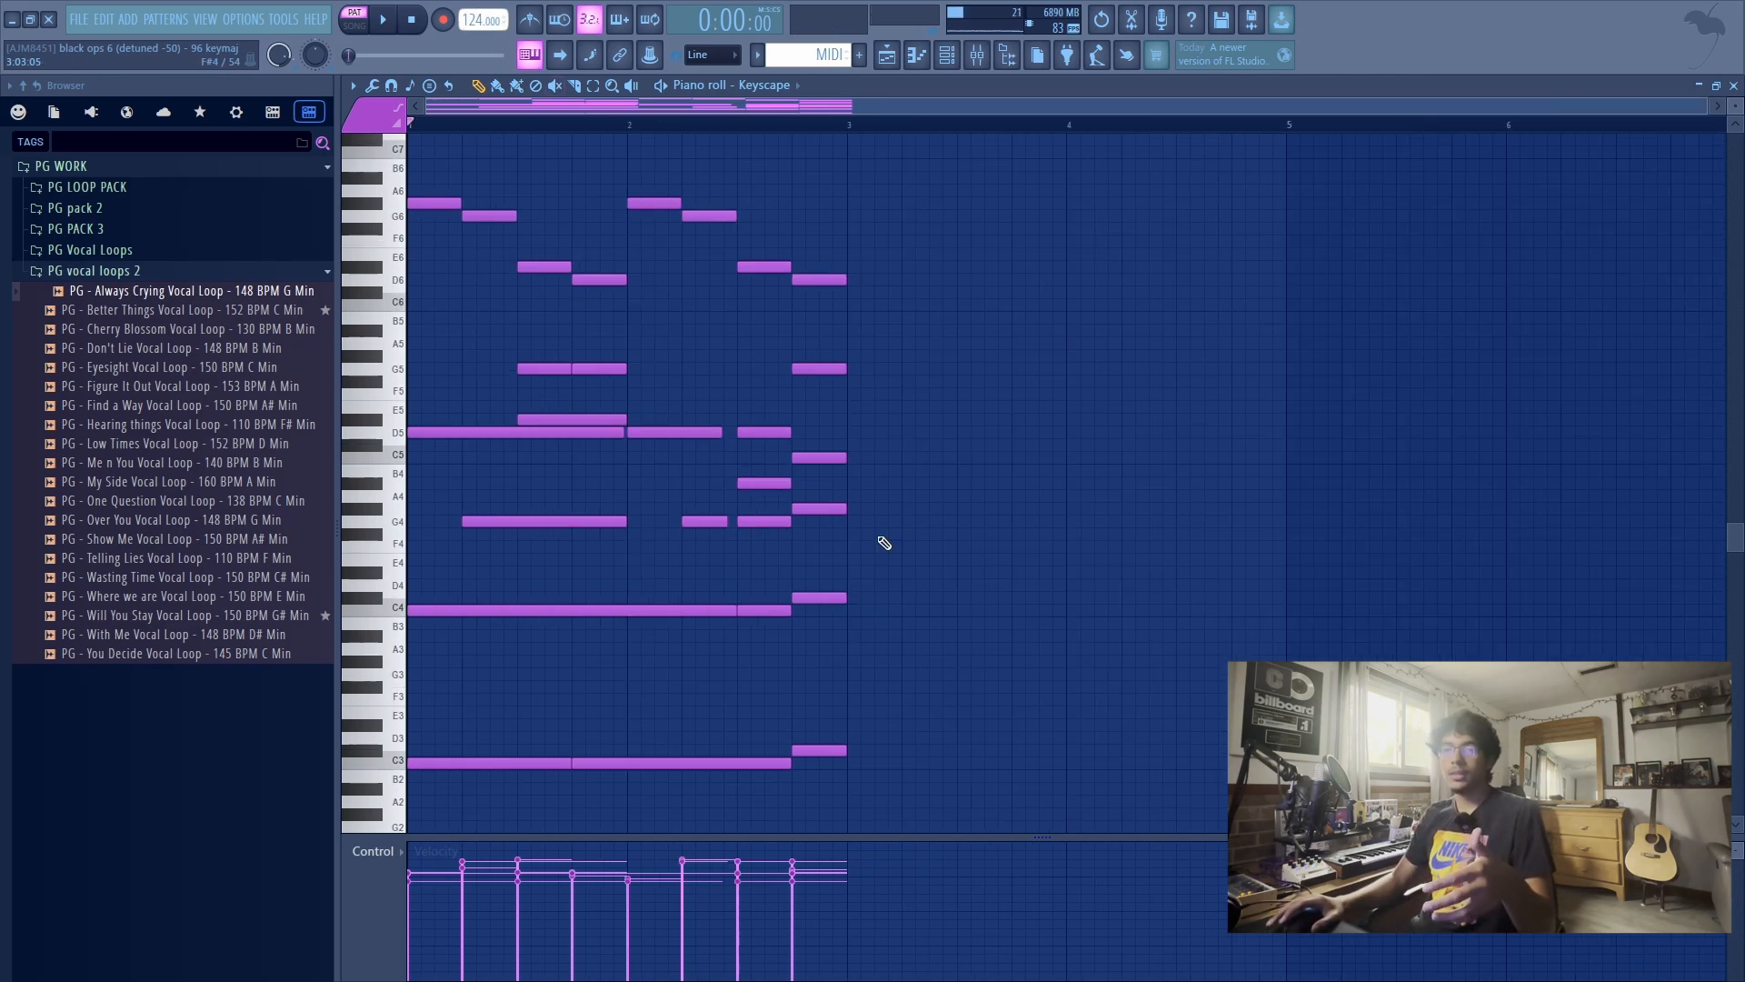
ctrl+right_click(823, 336)
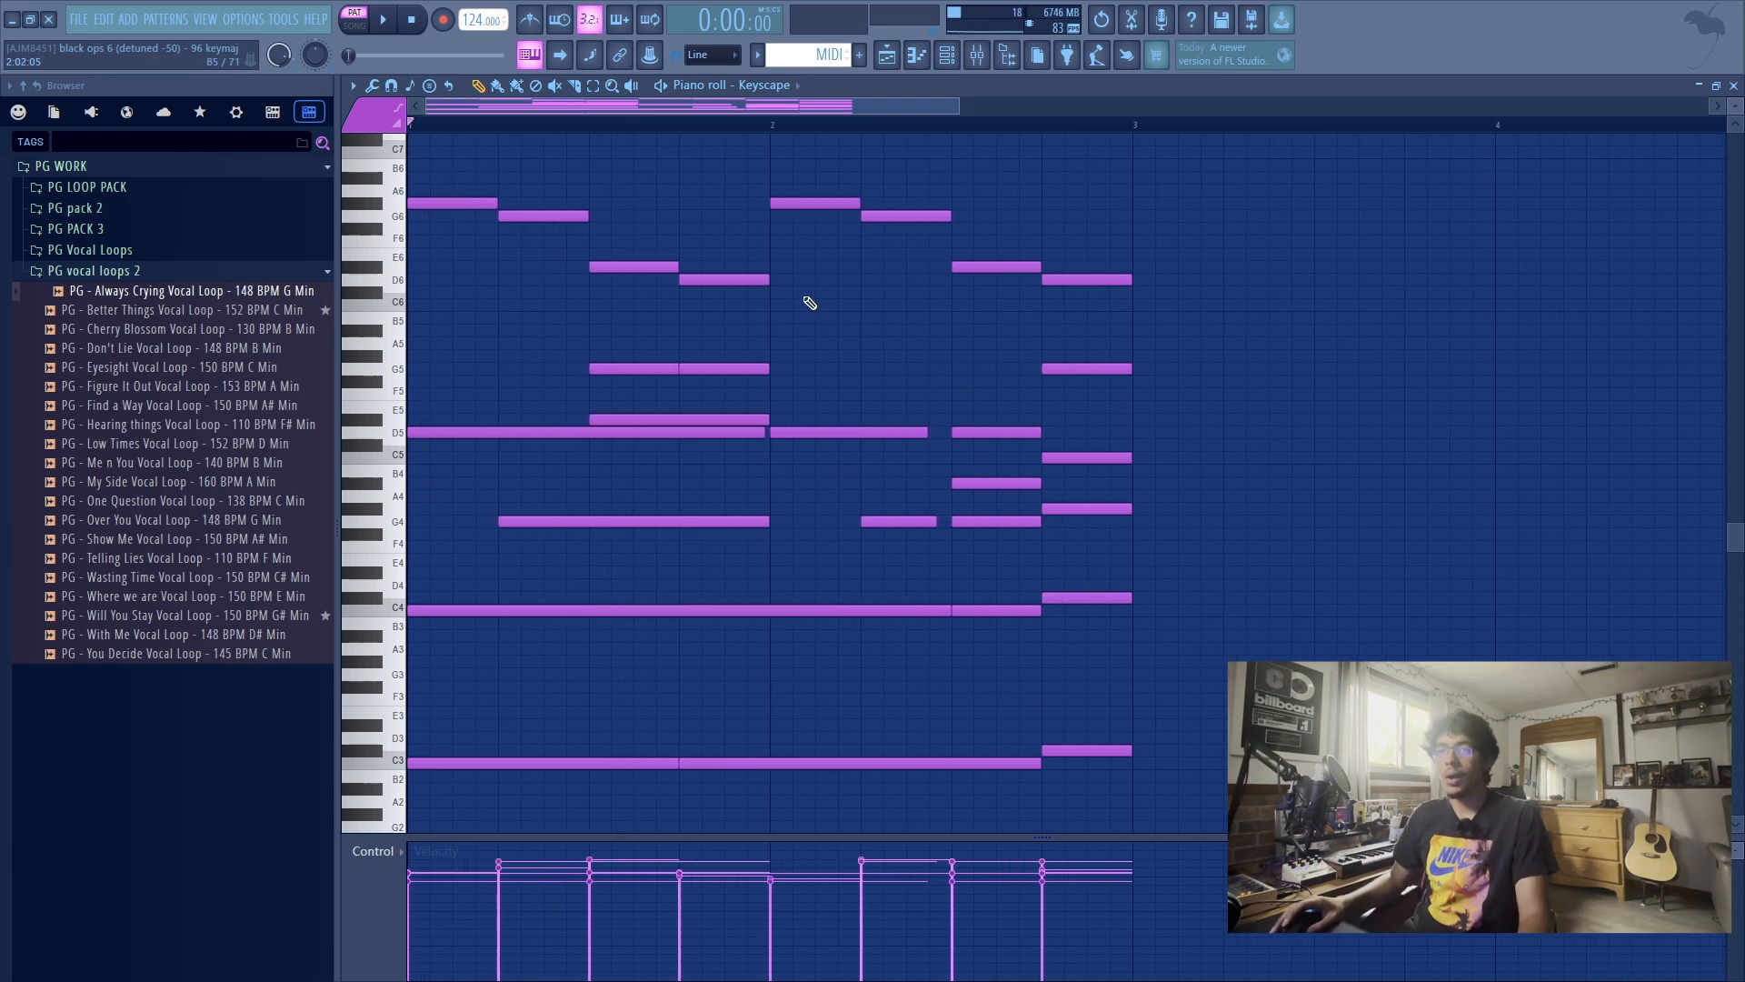
right_click(784, 89)
right_click(803, 163)
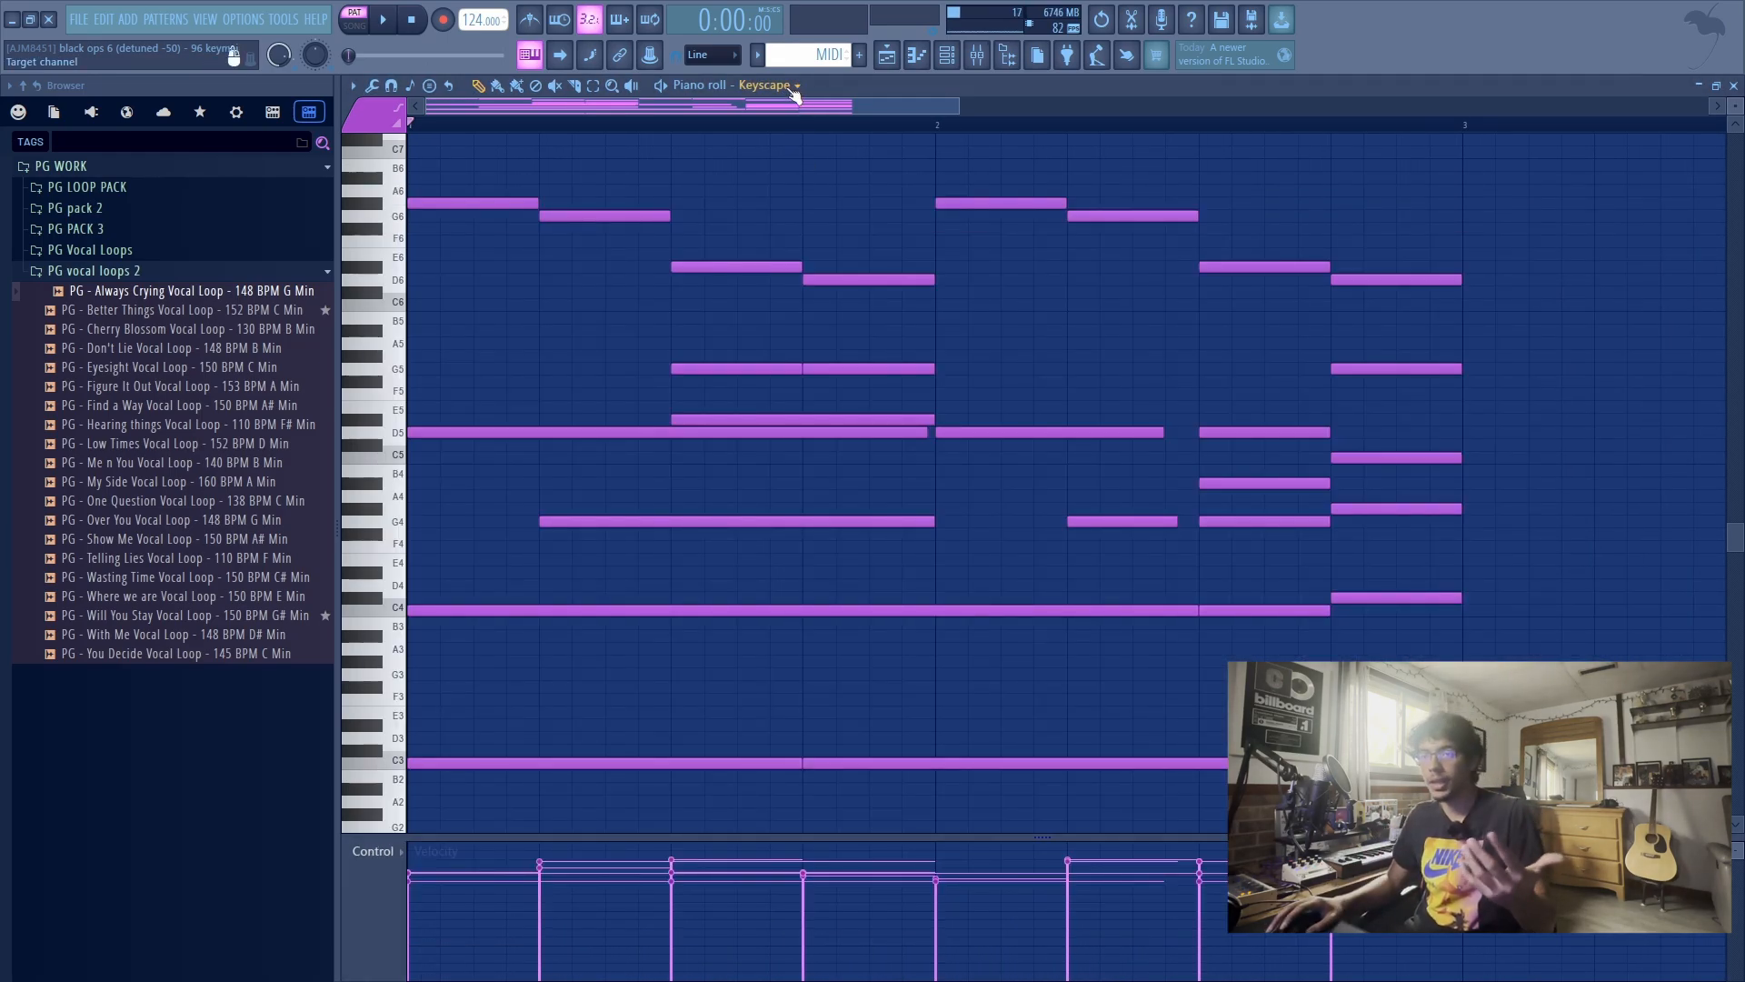
scroll(824, 273, down, 3)
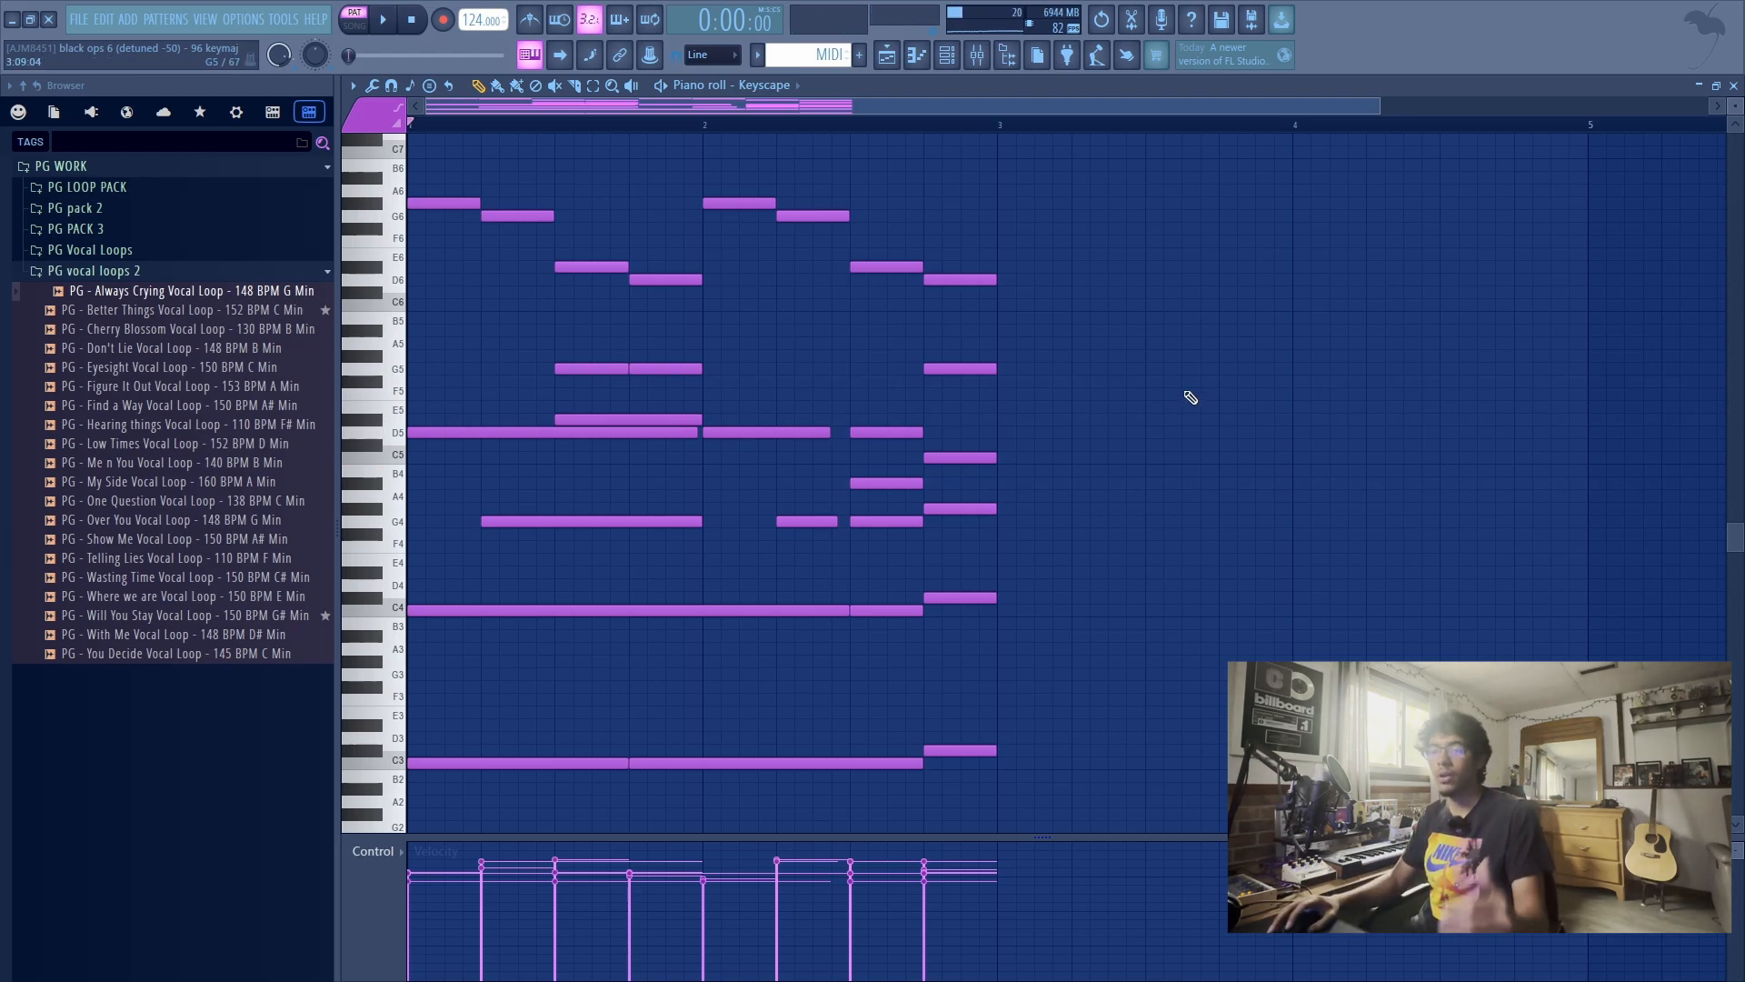
Lower the velocity of all notes slightly and randomize their velocity levels by around 28%.
key(ctrl+a)
scroll(1237, 437, down, 5)
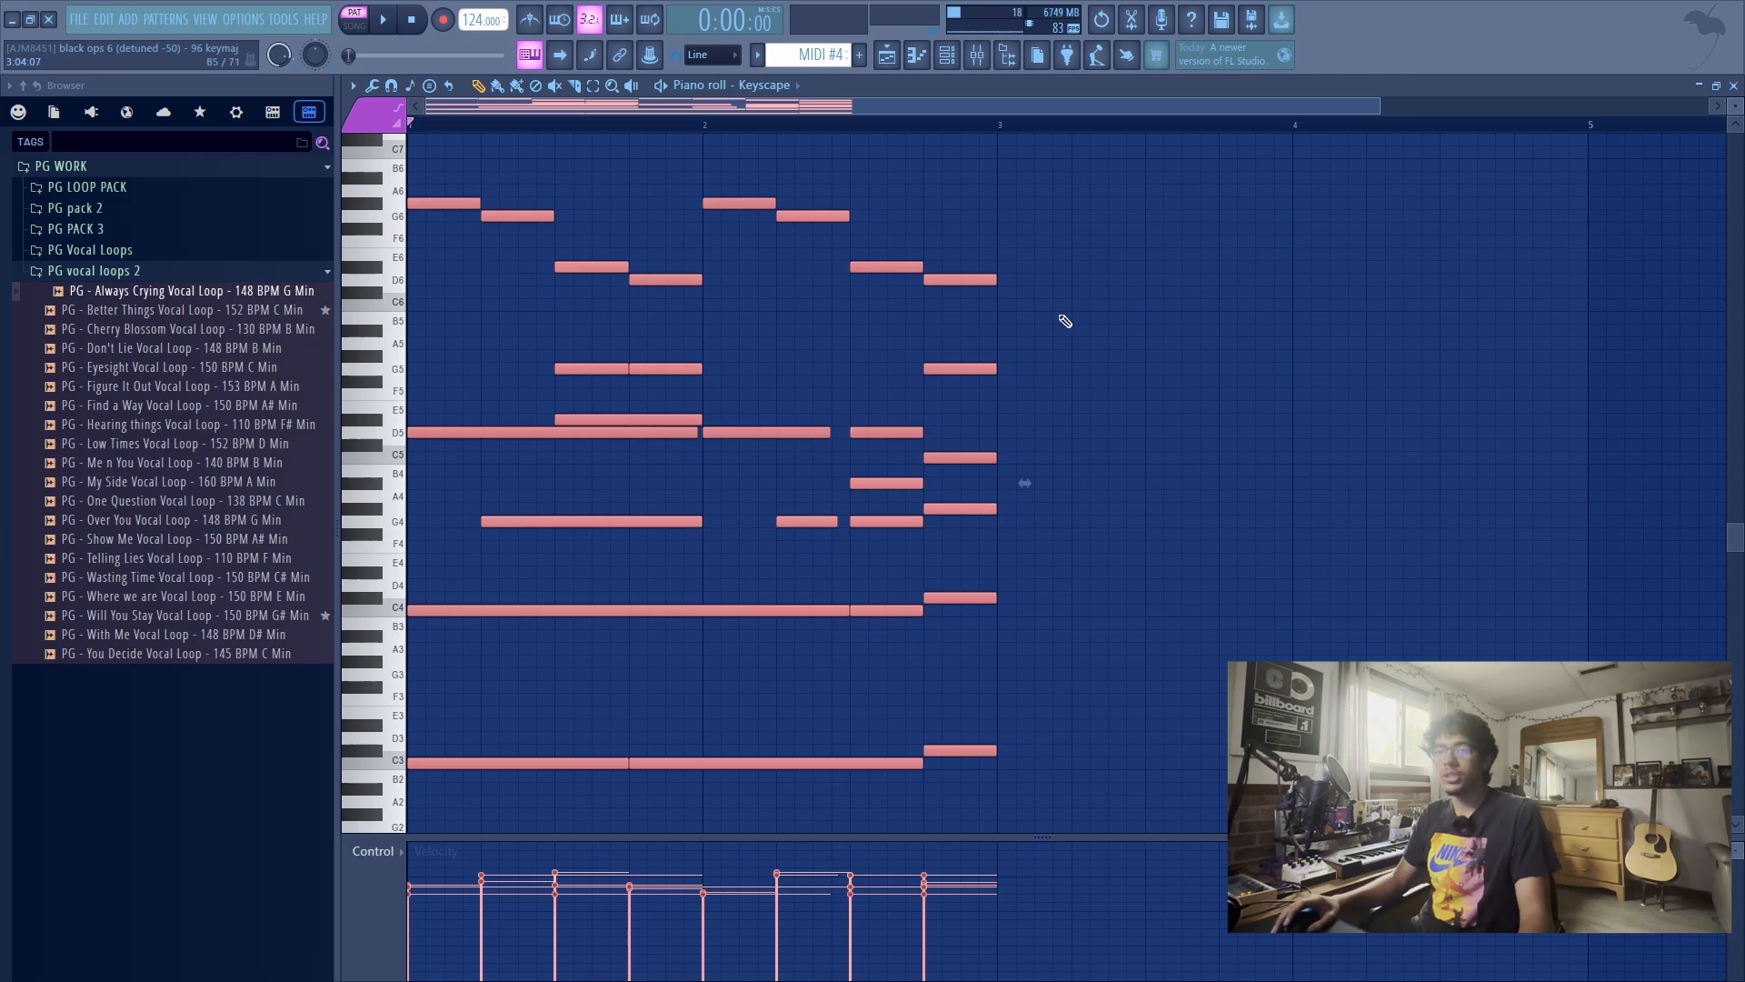
key(alt+r)
scroll(841, 581, up, 3)
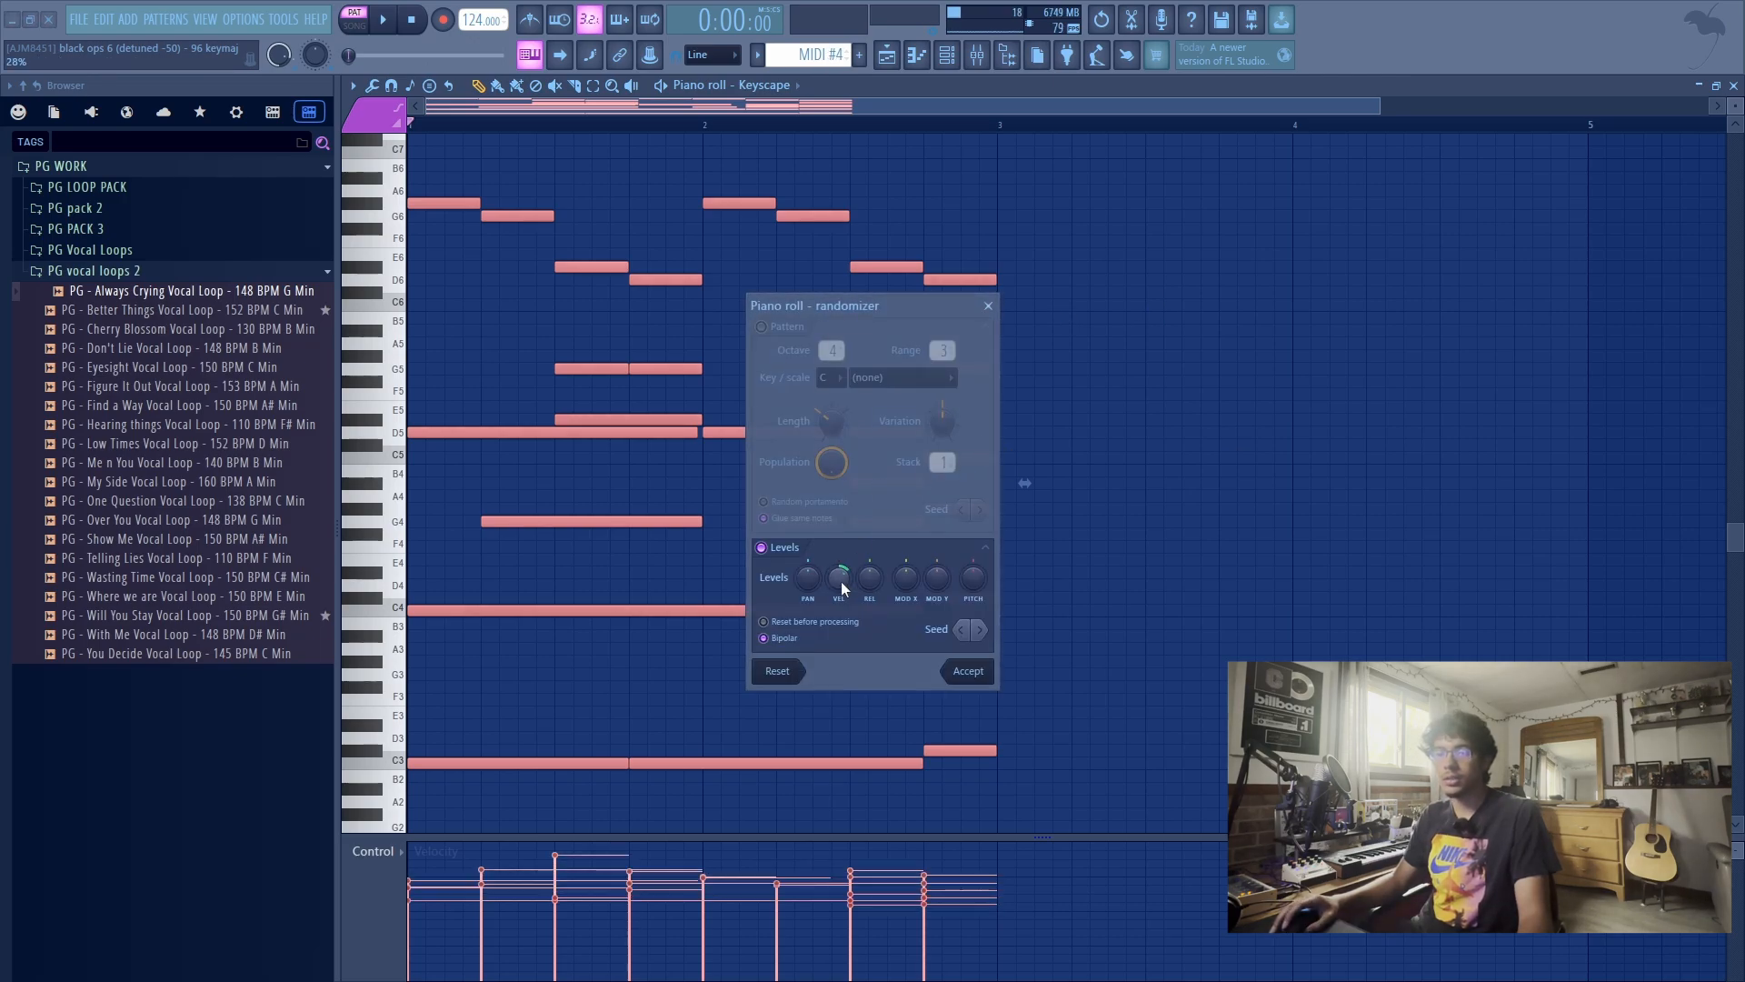
Listen to the two-bar loop with the randomized velocities.
key(space)
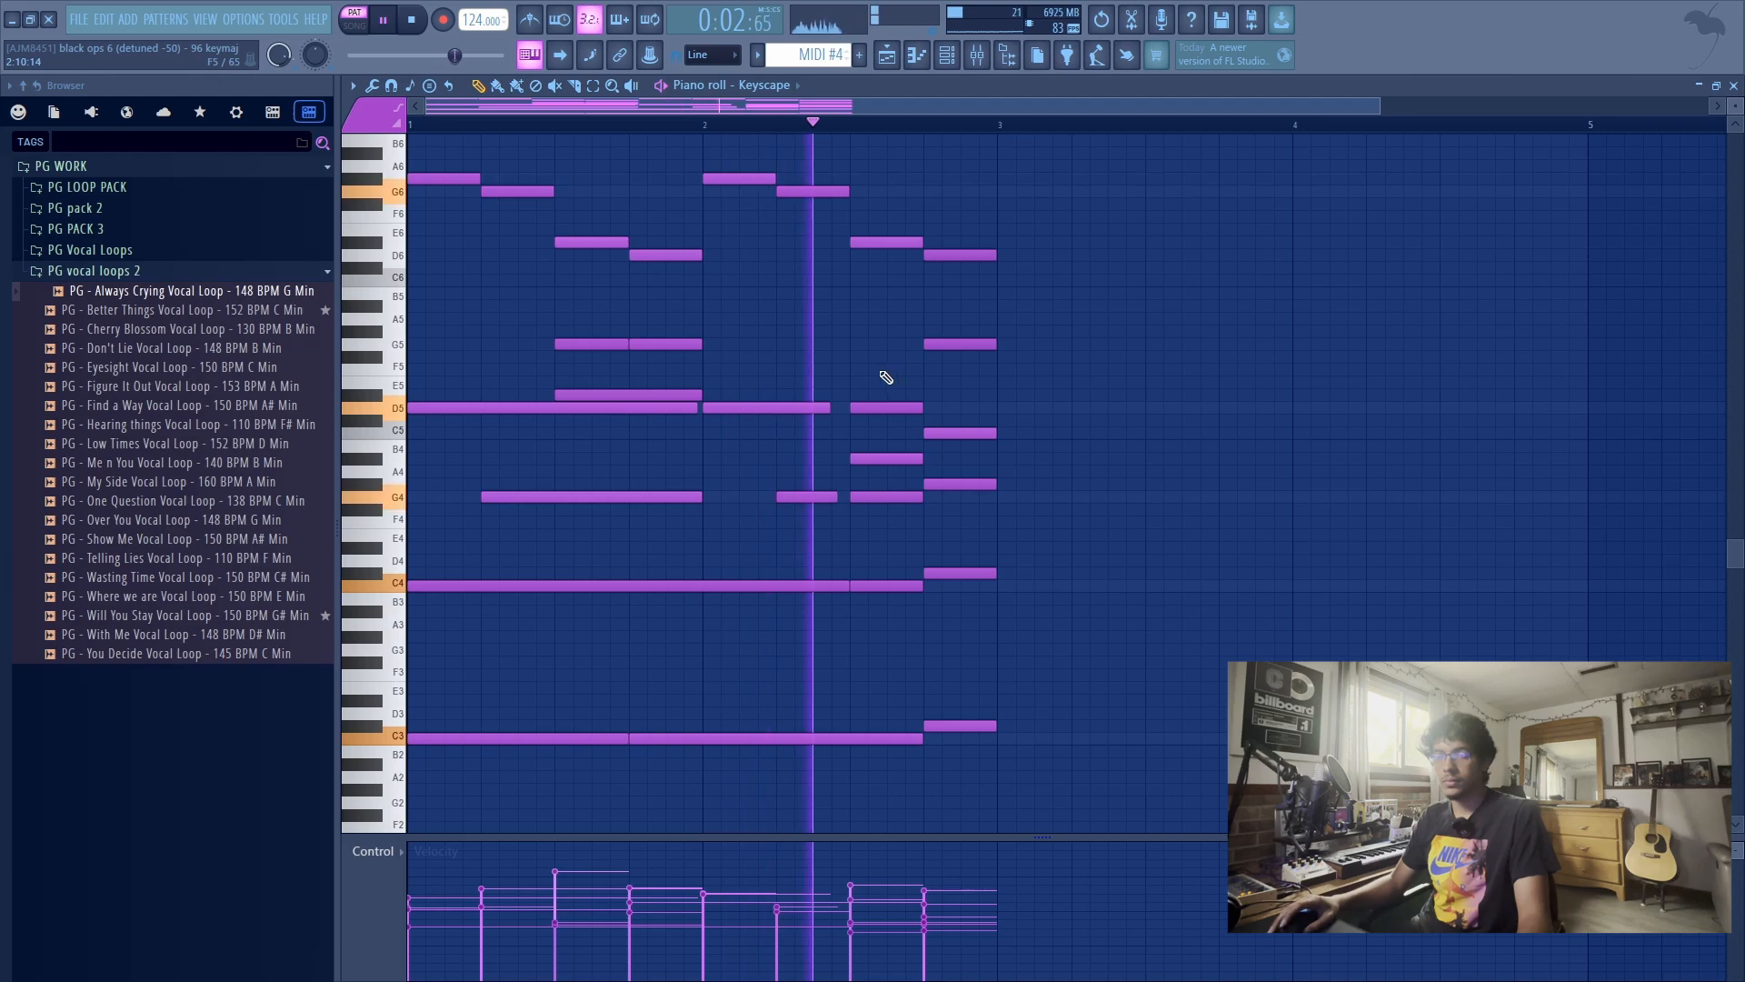
scroll(911, 440, up, 2)
scroll(914, 440, up, 1)
key(space)
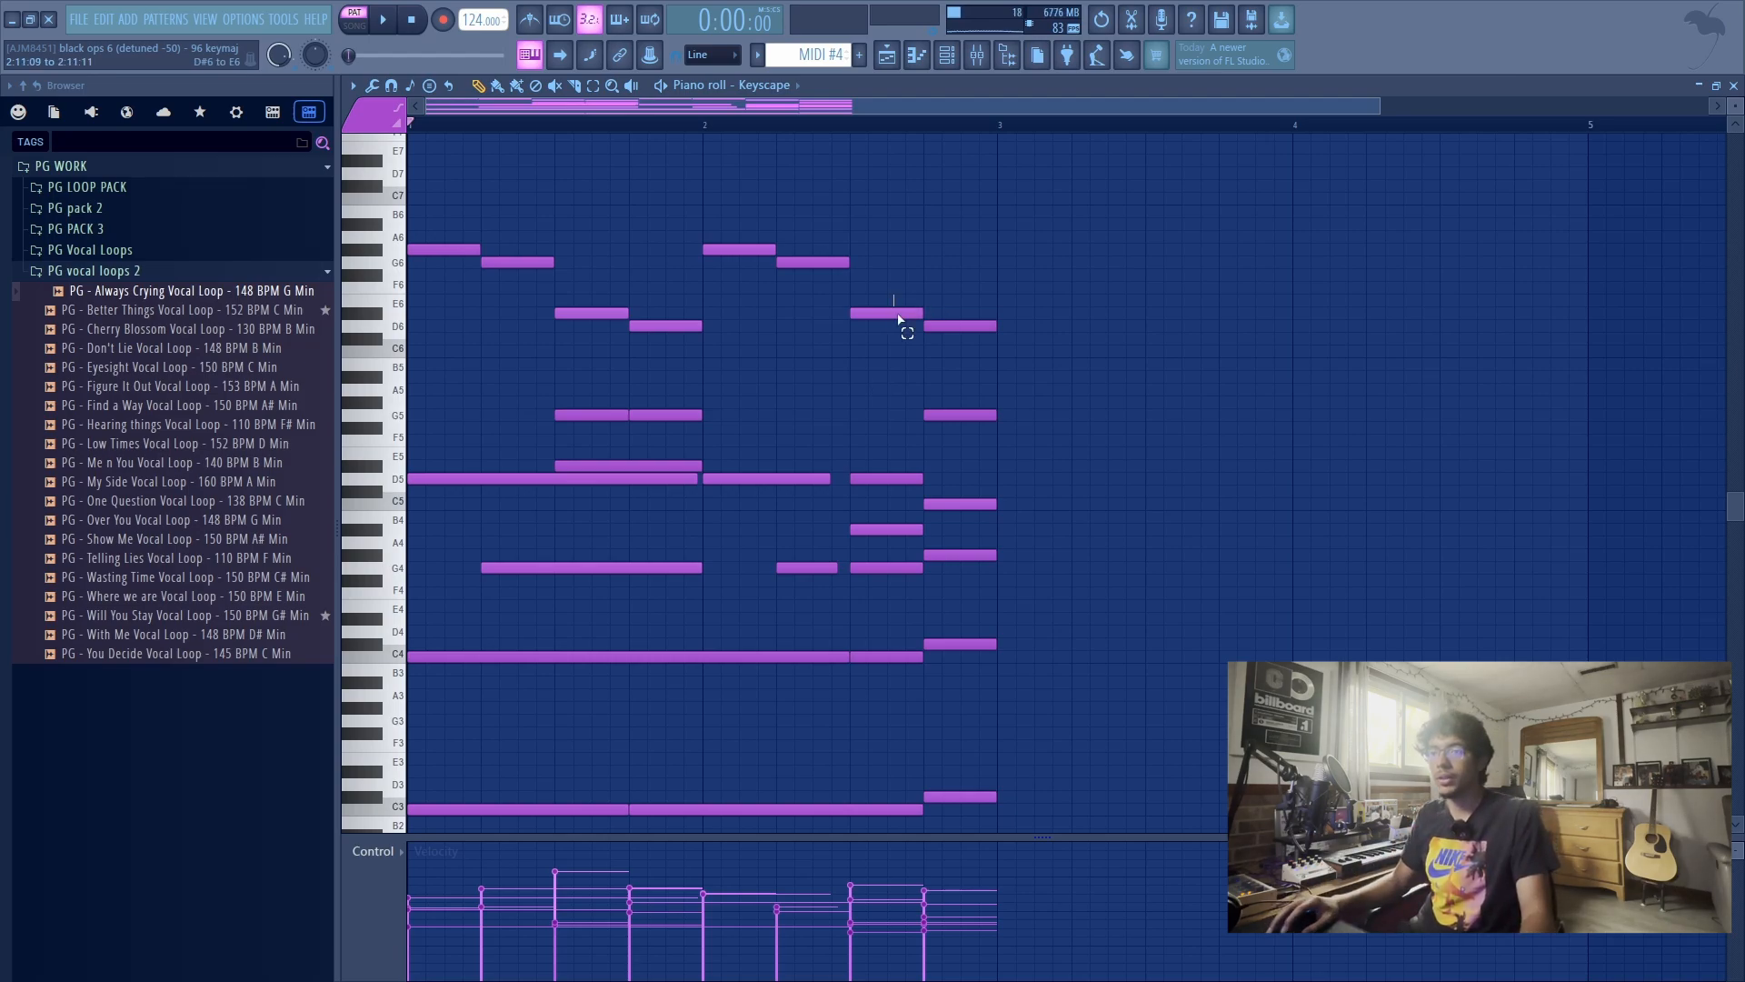
Raise the velocities of the two closing chords in bar 2, excluding the long C3 bass note, and adjust their top melody notes.
drag(896, 298, 981, 811)
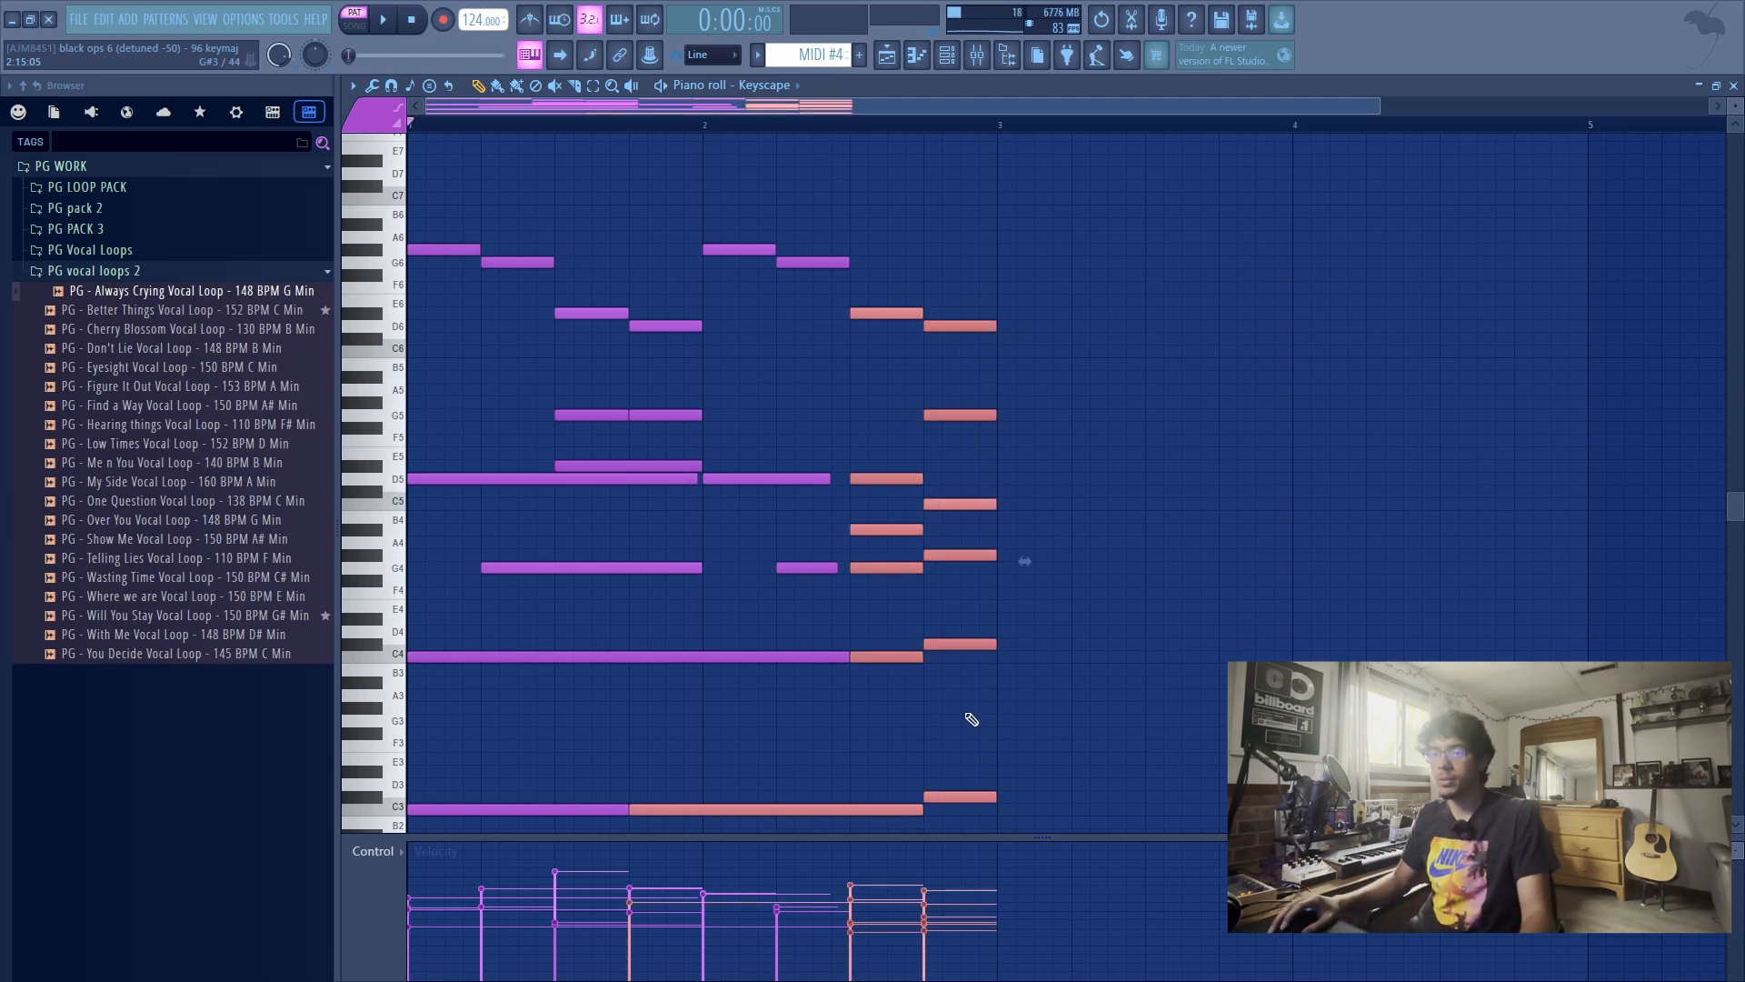
ctrl+shift+click(877, 807)
scroll(900, 734, up, 3)
scroll(963, 387, up, 2)
drag(981, 367, 861, 270)
scroll(914, 446, up, 1)
drag(924, 379, 957, 299)
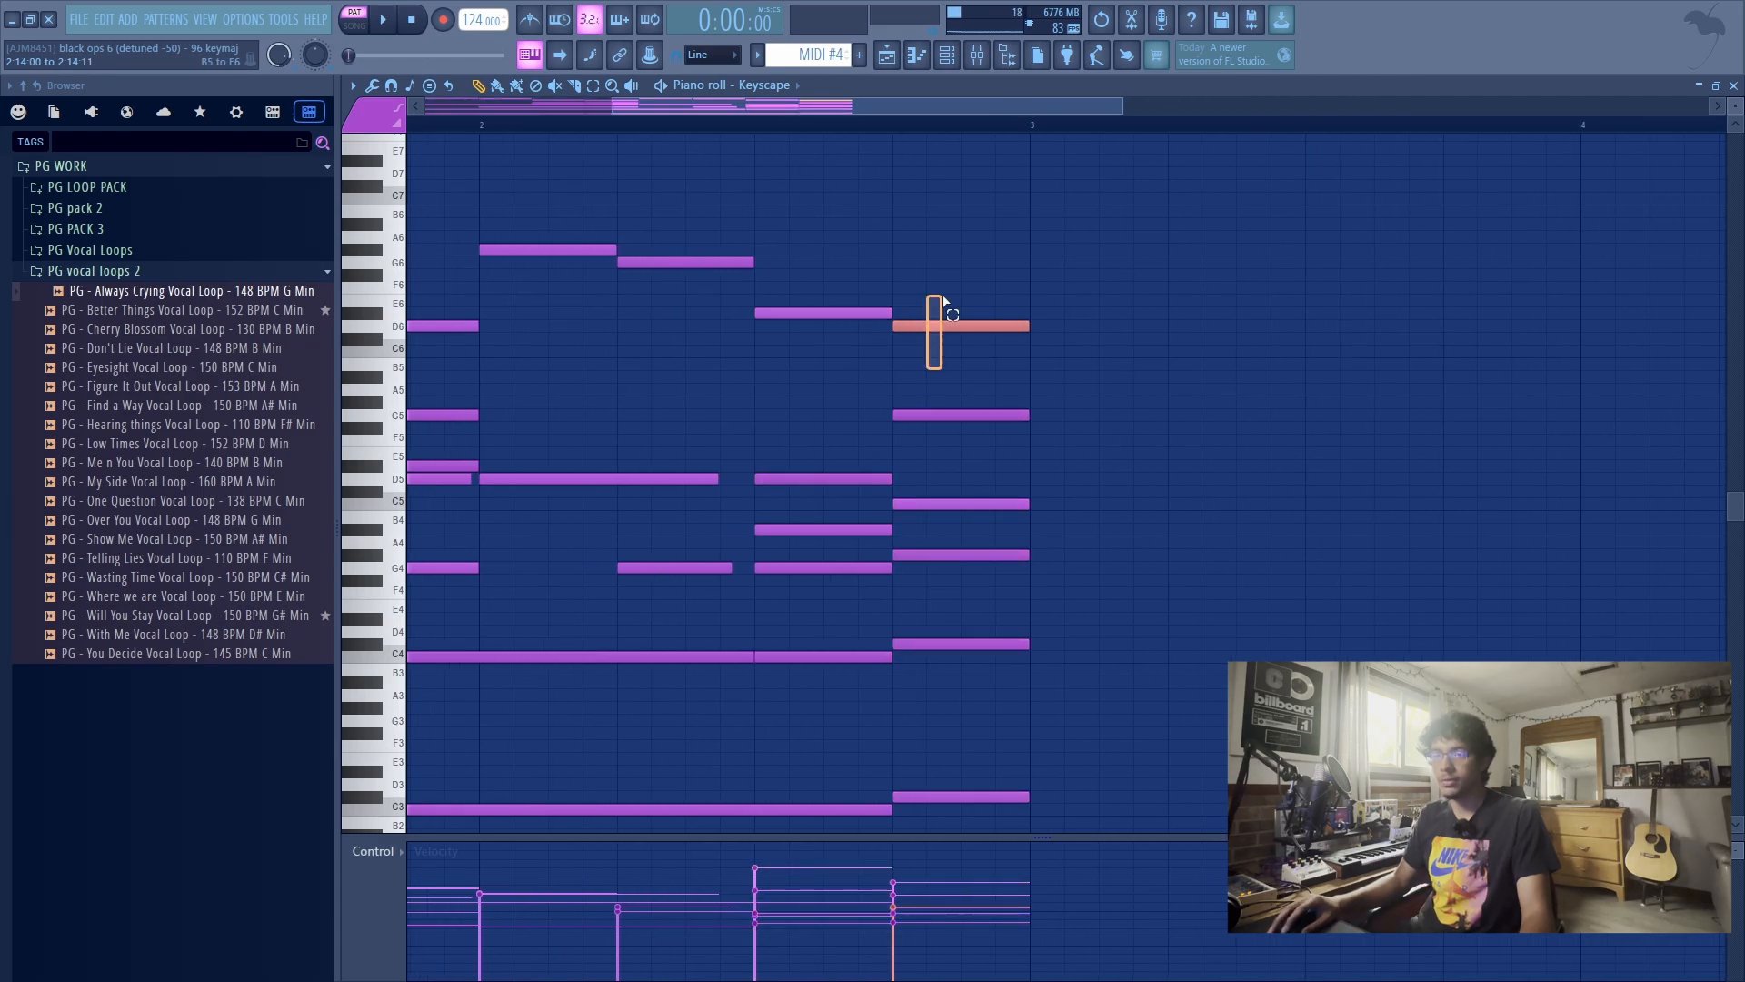
drag(956, 298, 960, 295)
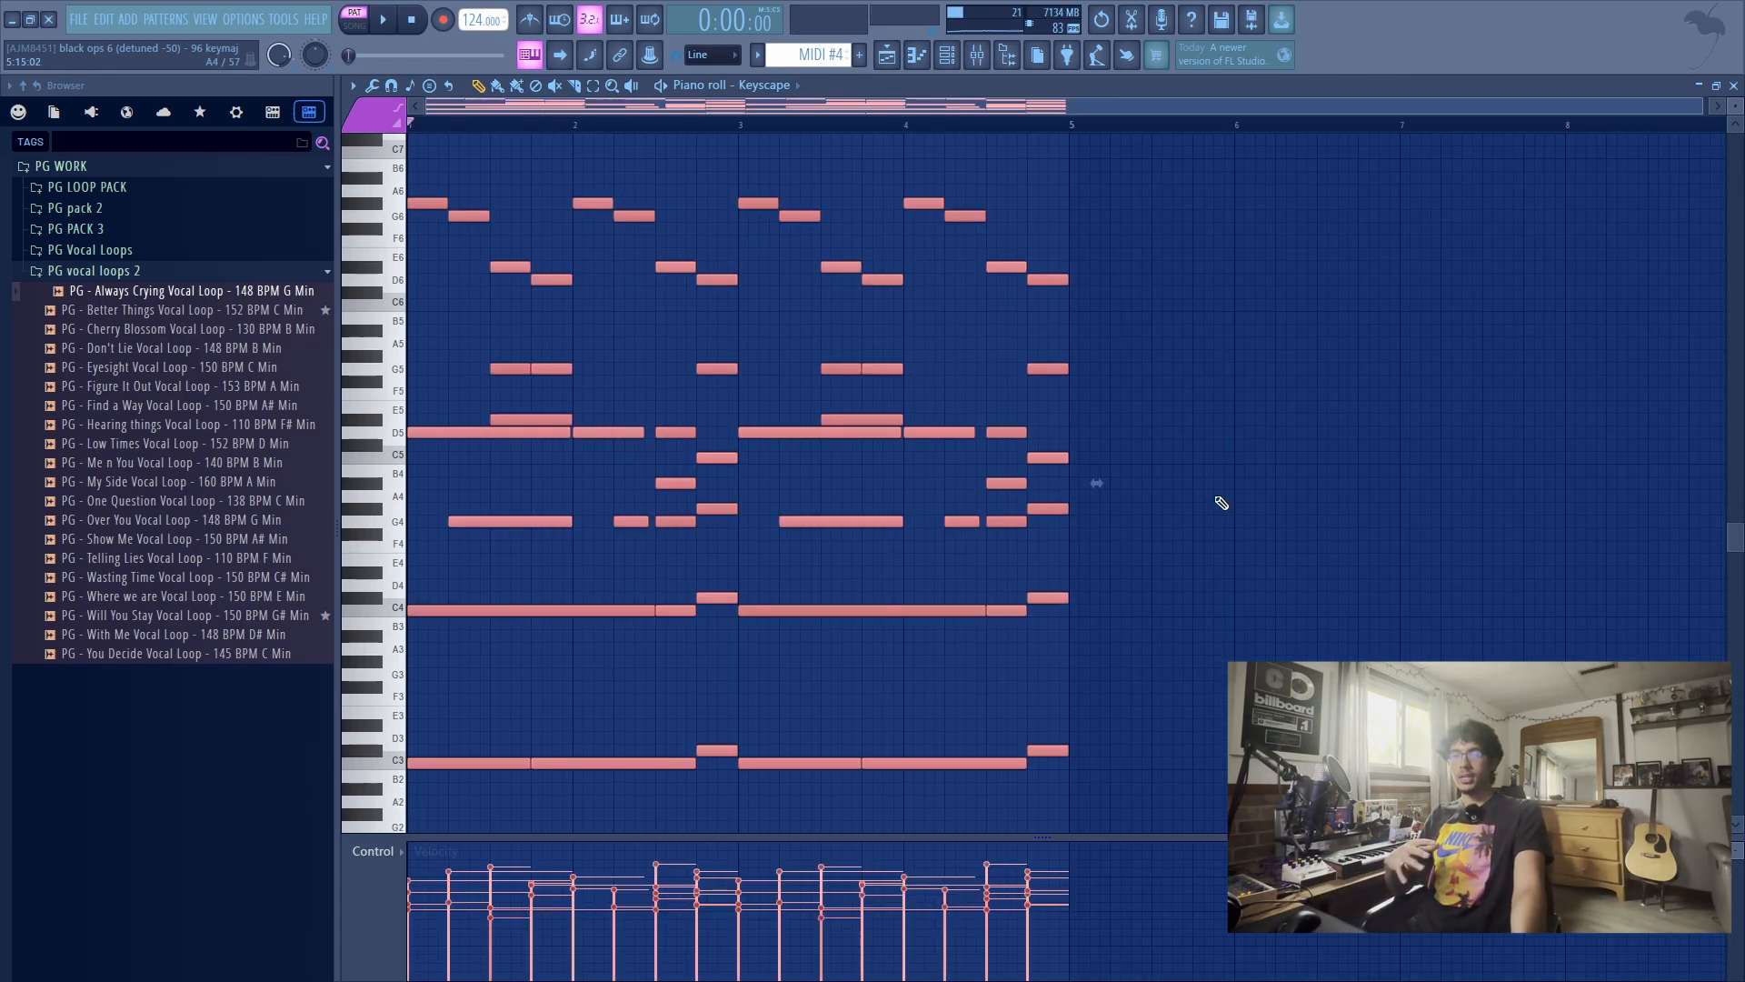
Apply a slight strum to all notes, and extend the loop to eight bars one semitone lower.
key(alt+s)
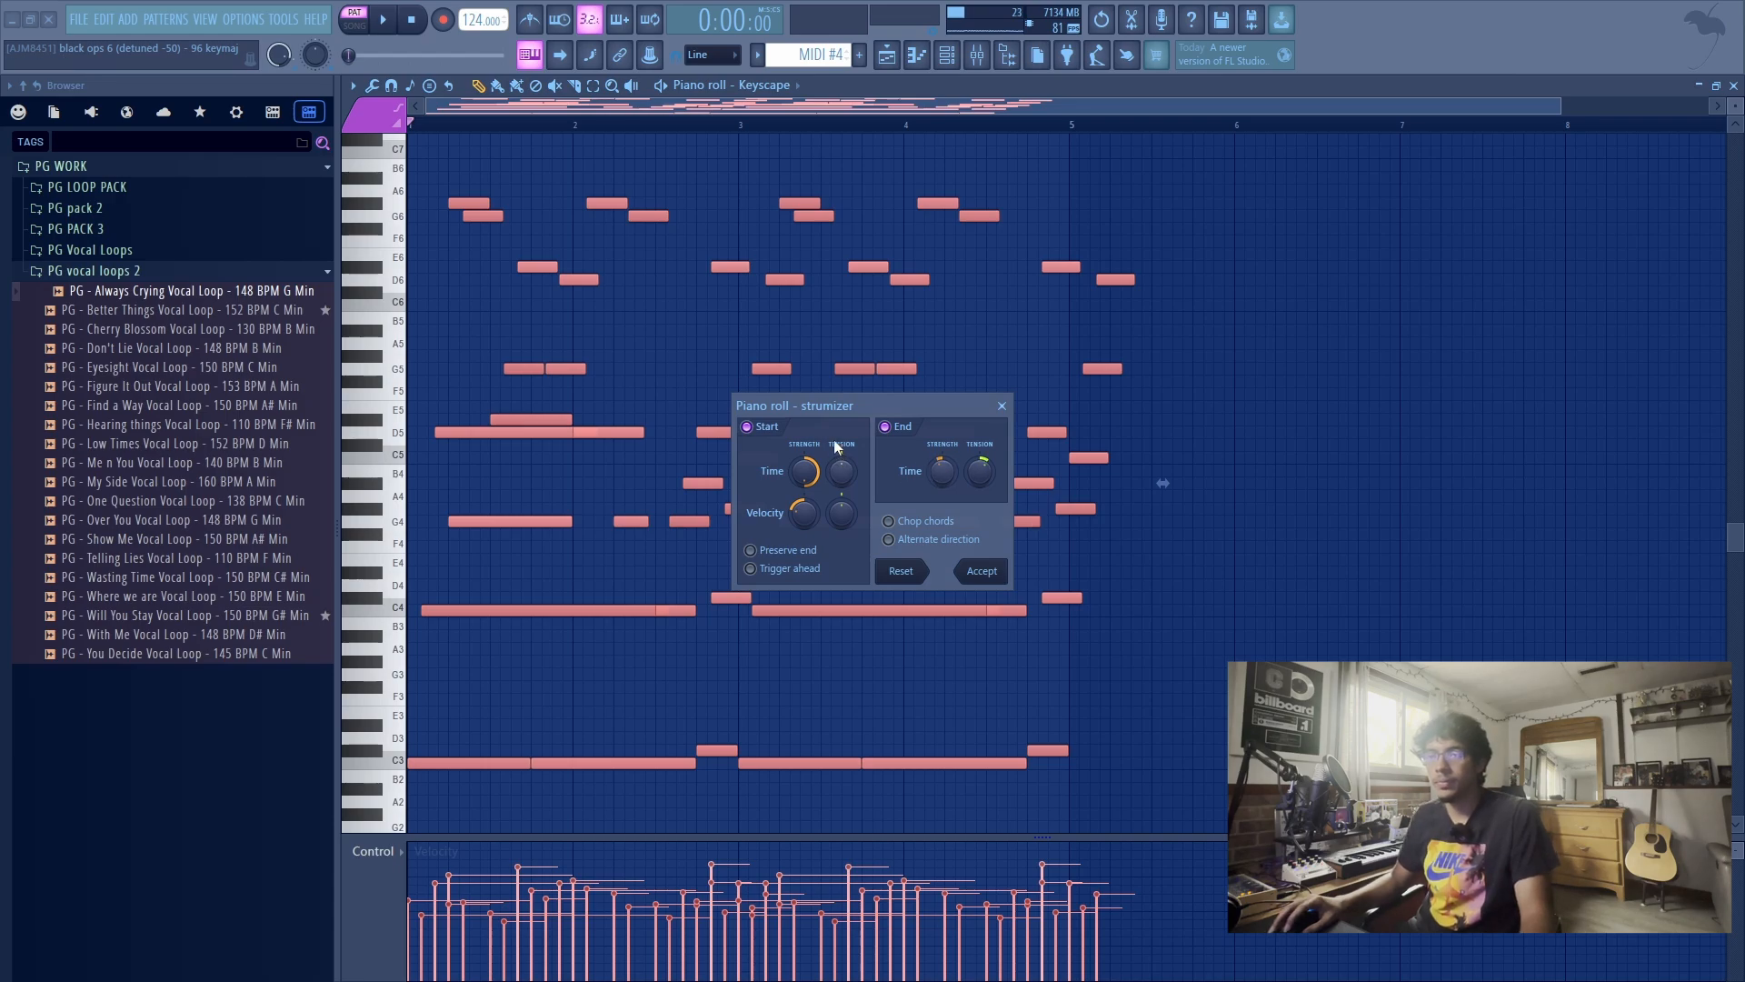
key(space)
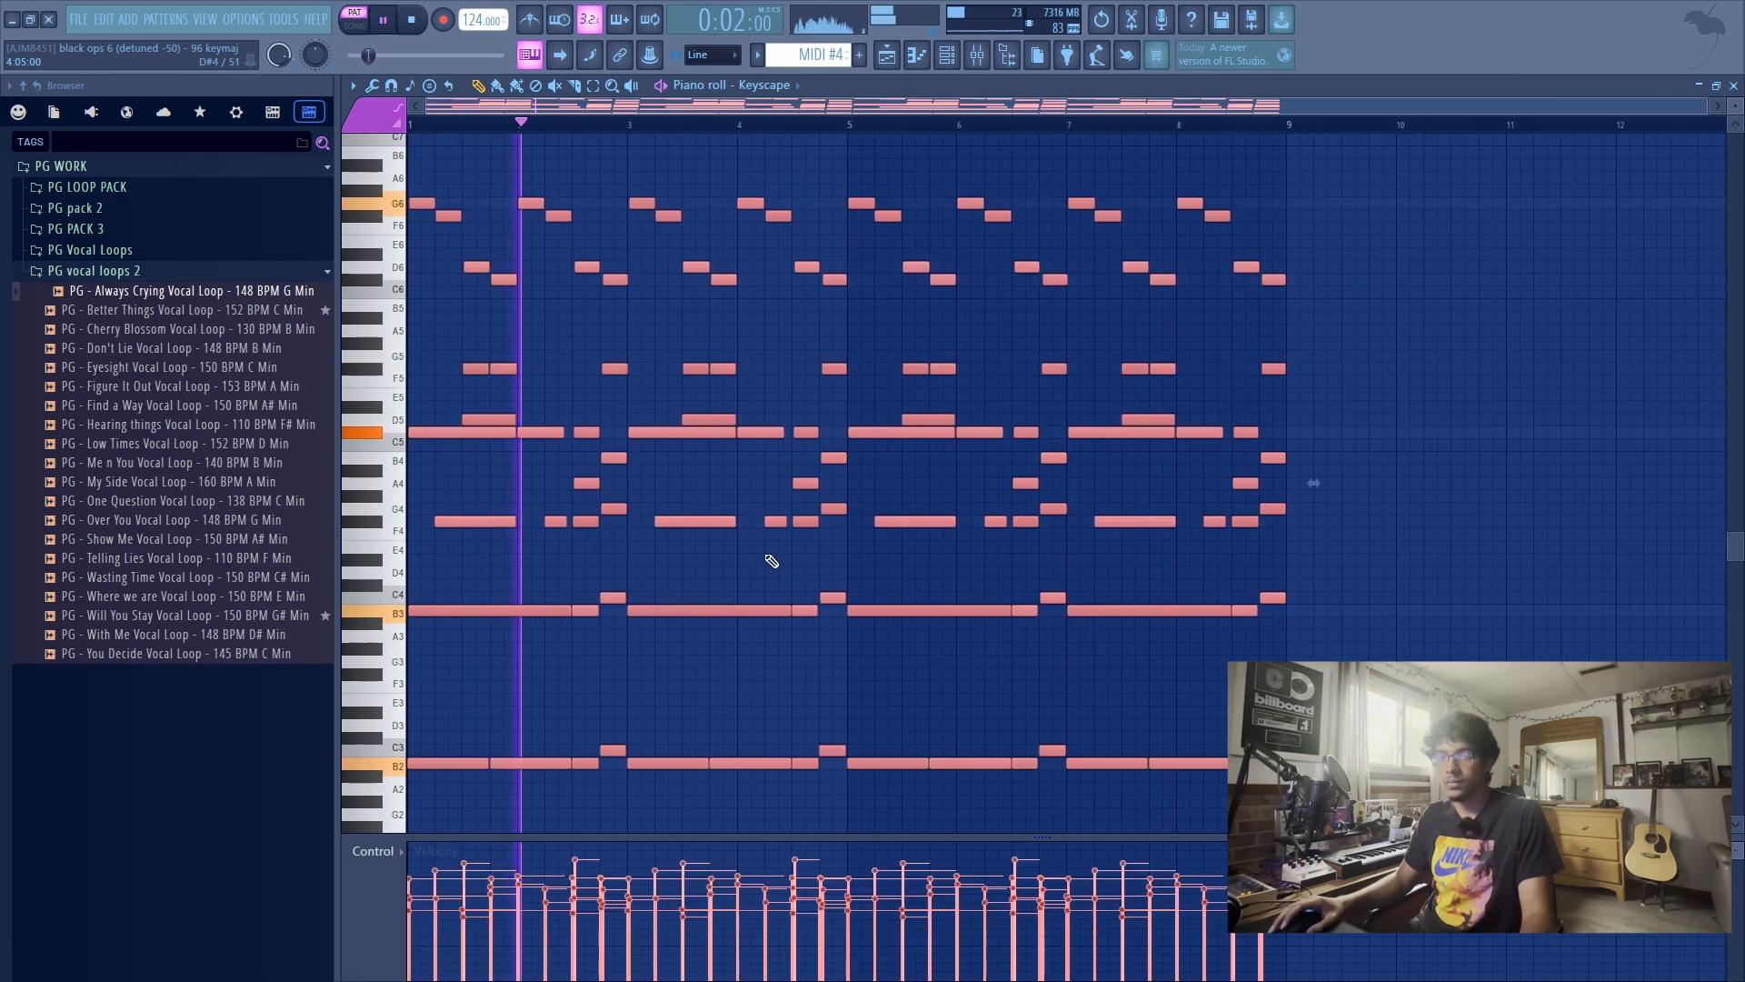
Swap the order of the last two top melody notes in bar 4 while the loop plays.
key(ctrl+d)
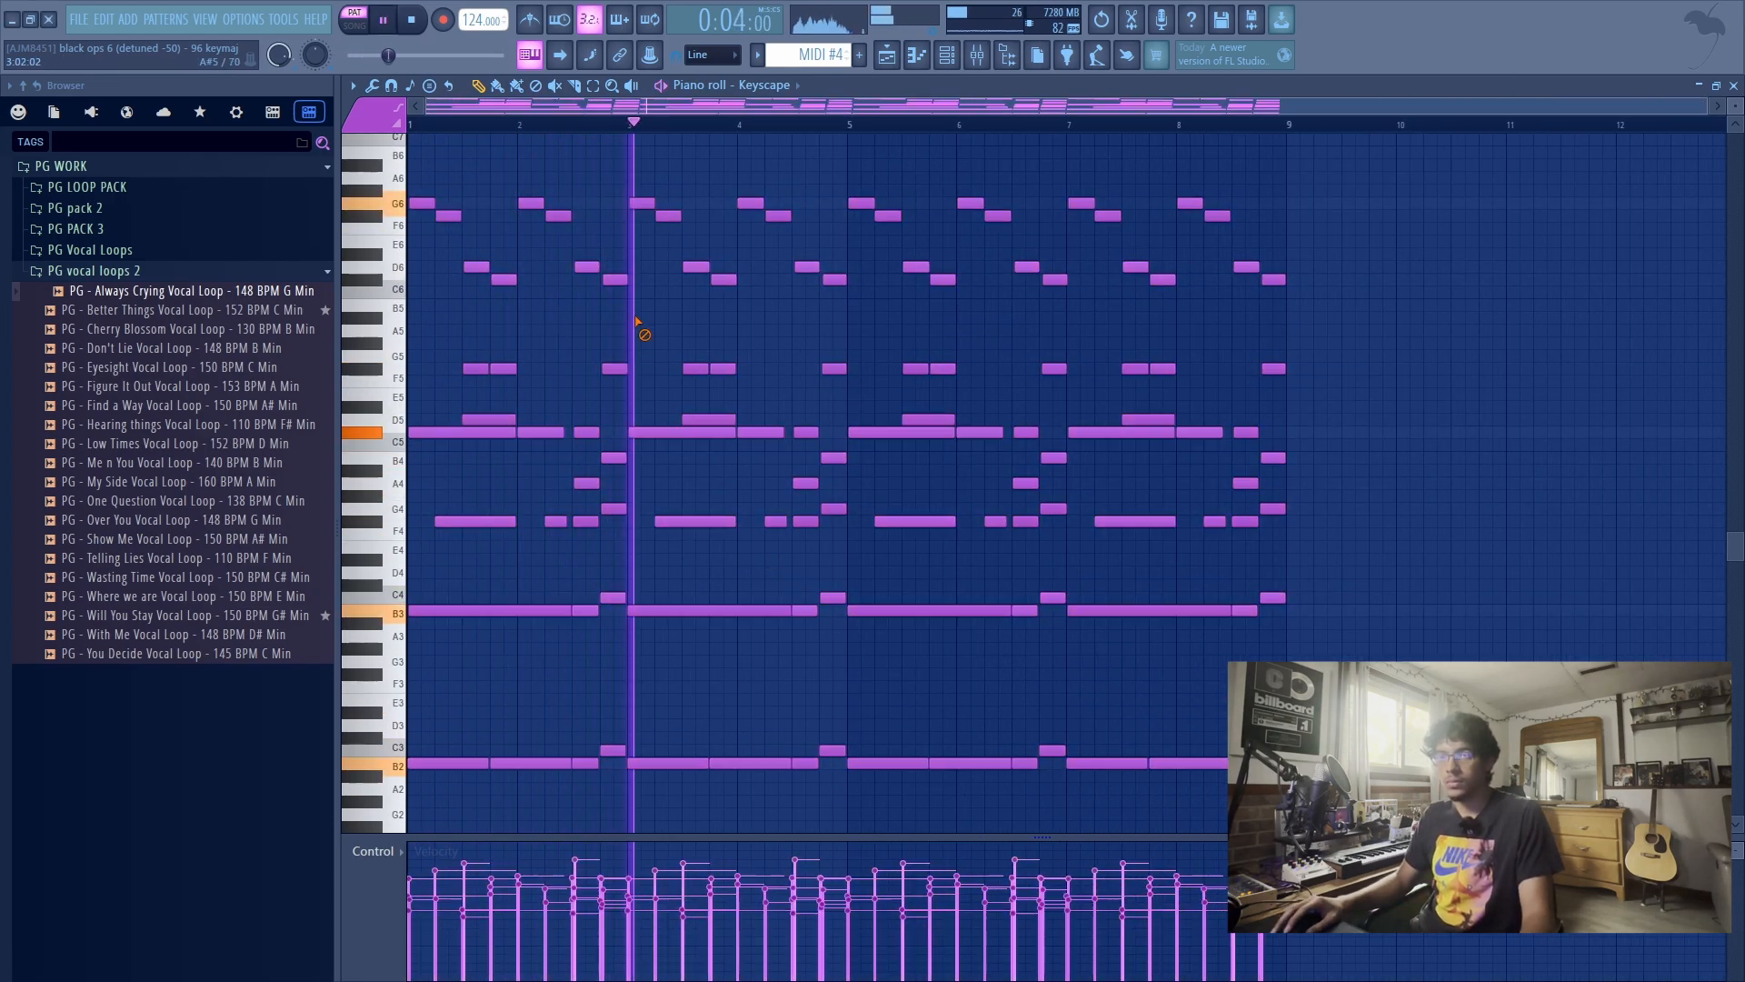
drag(809, 270, 830, 271)
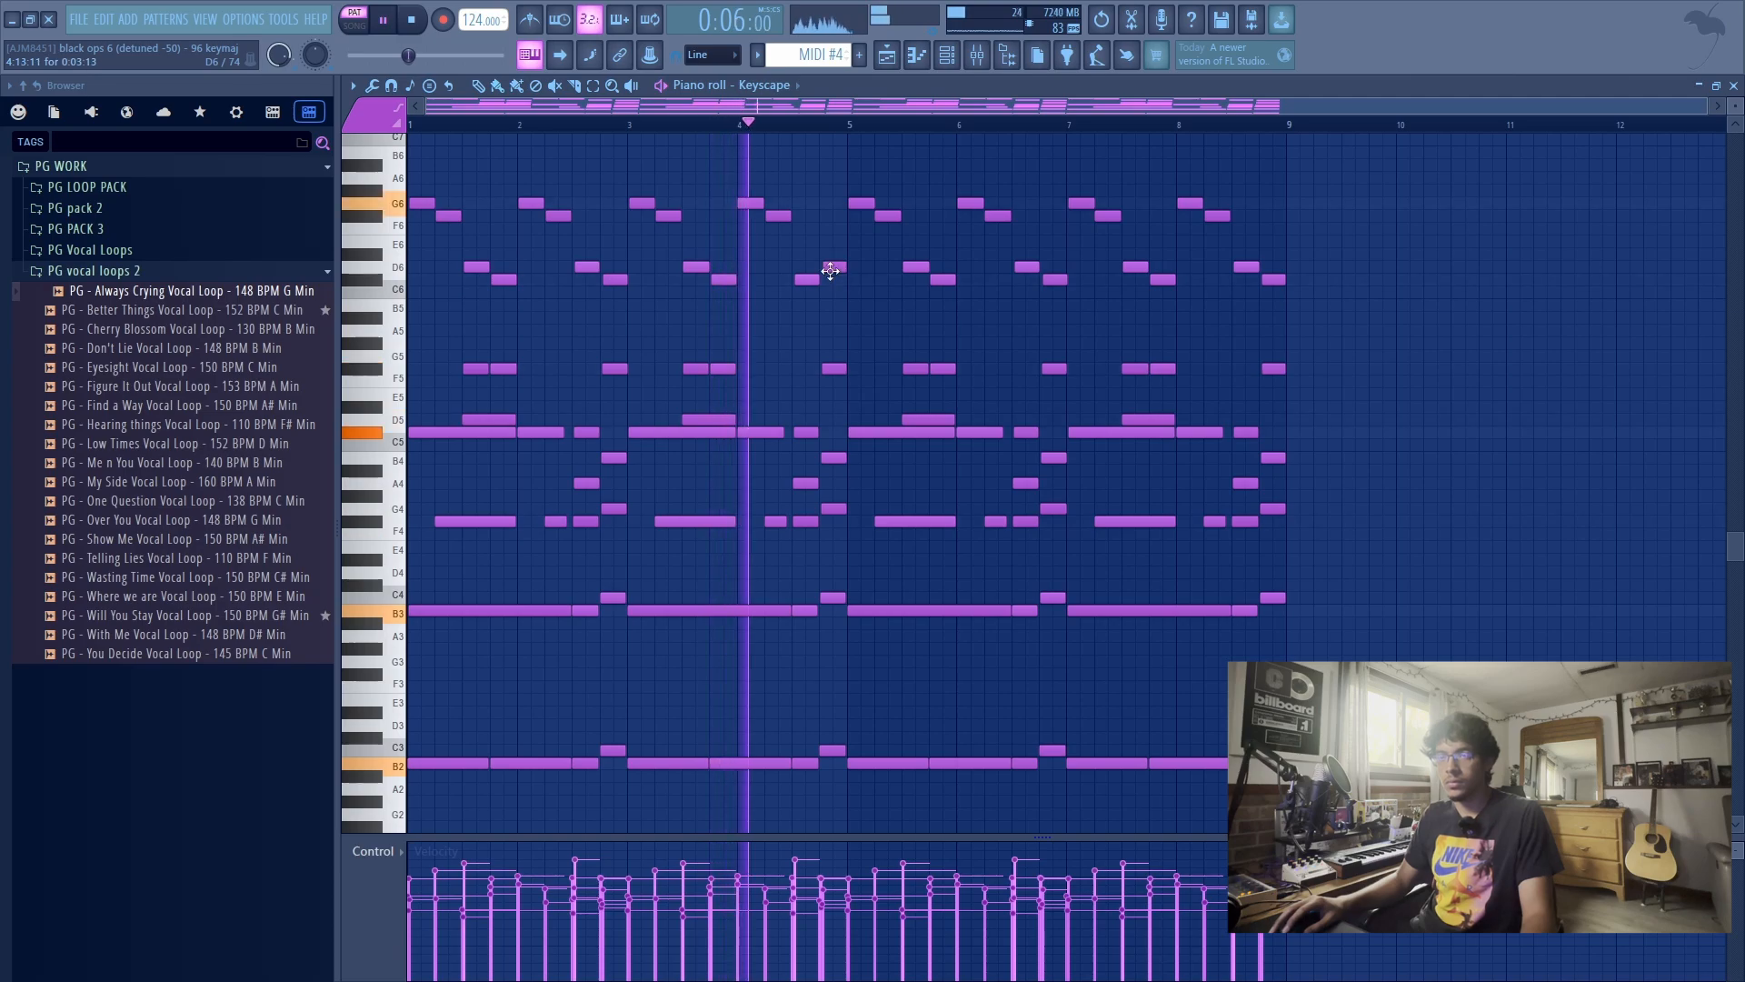